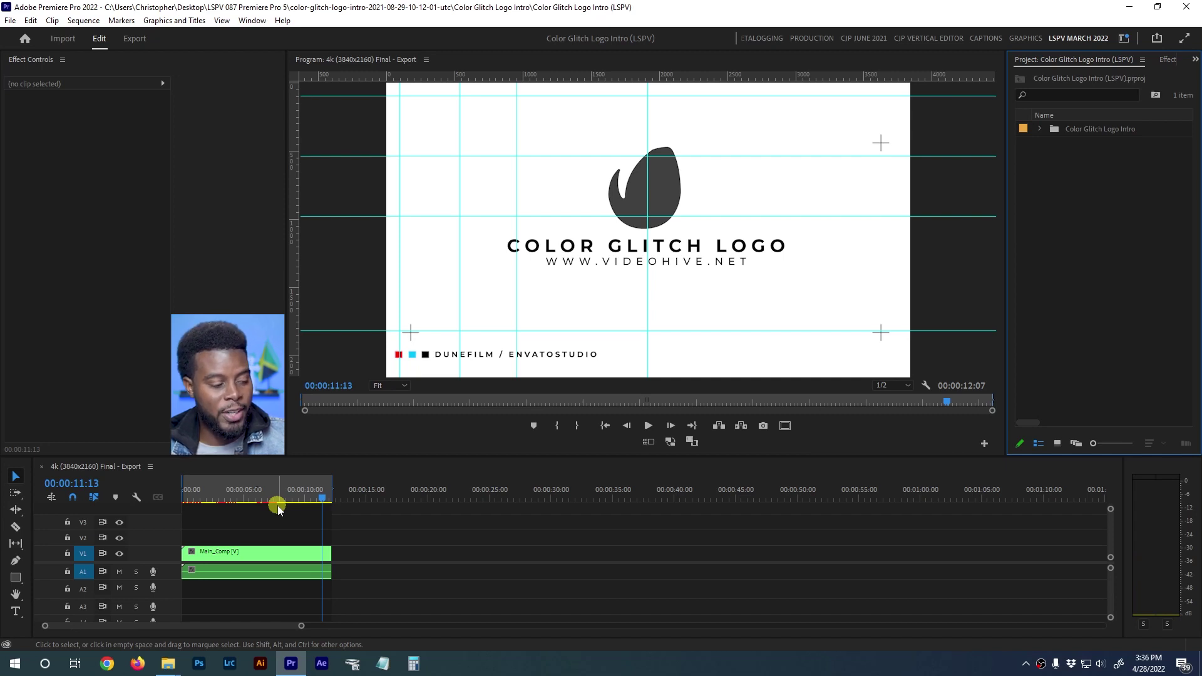
Open the nested Main_Comp sequence from the 4k (3840x2160) Final - Export timeline
left_click(226, 555)
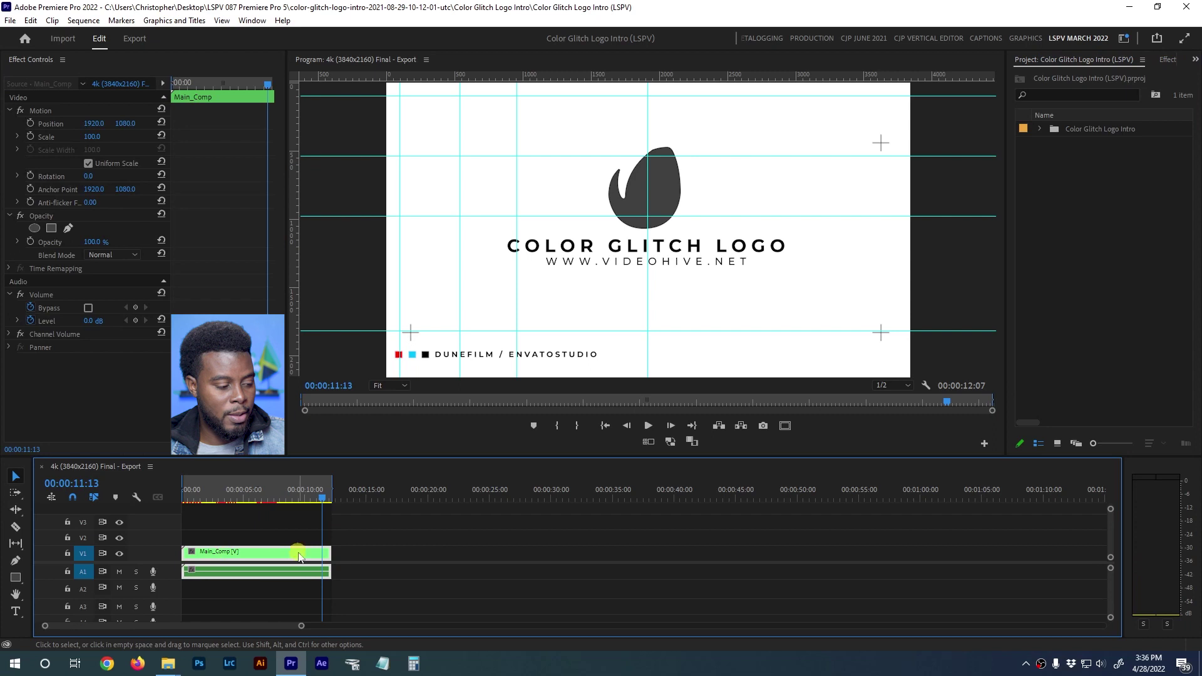
left_click(283, 542)
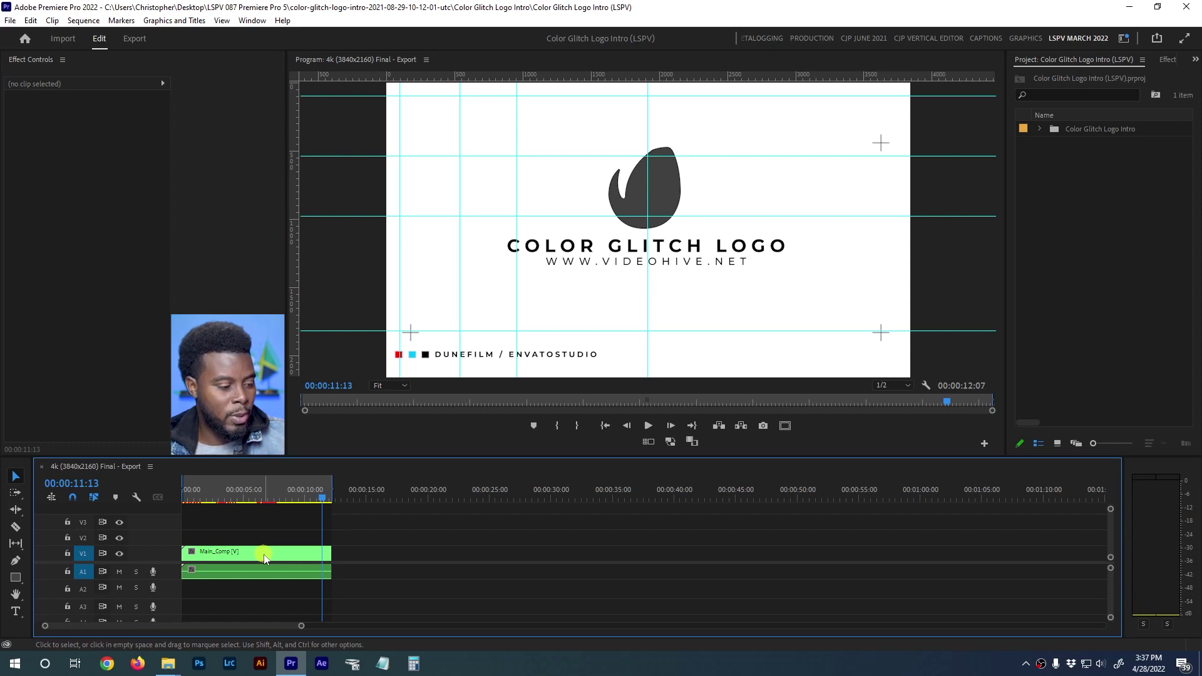
double_click(265, 556)
left_click(126, 467)
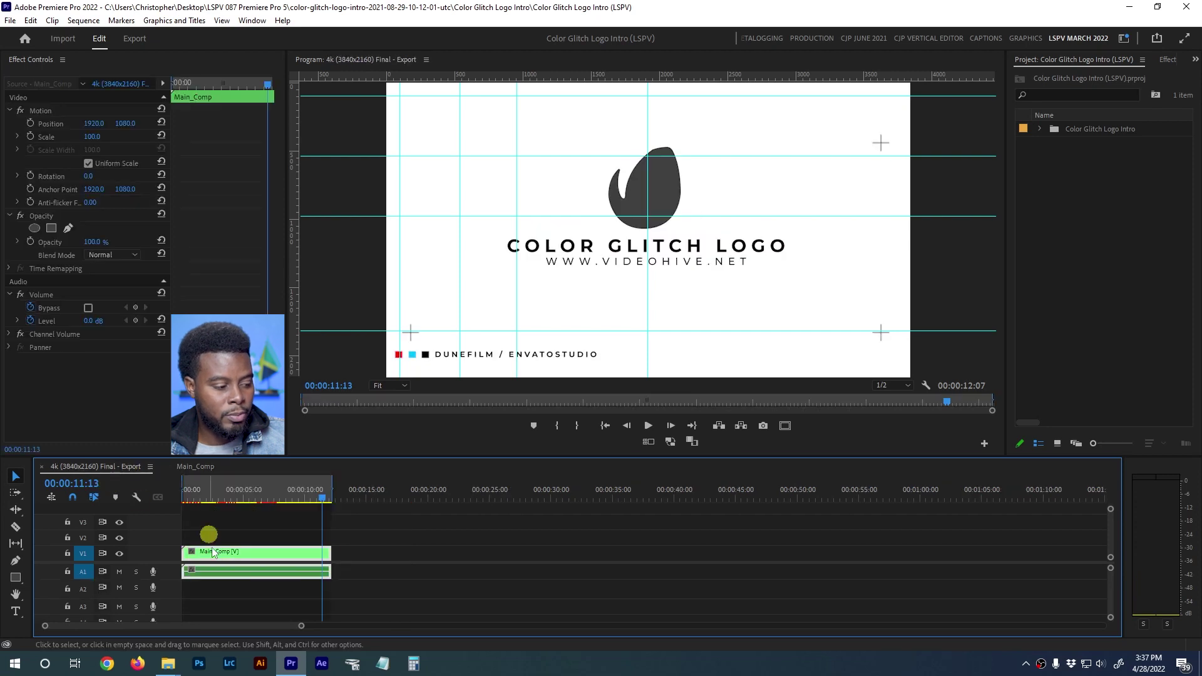
left_click(262, 525)
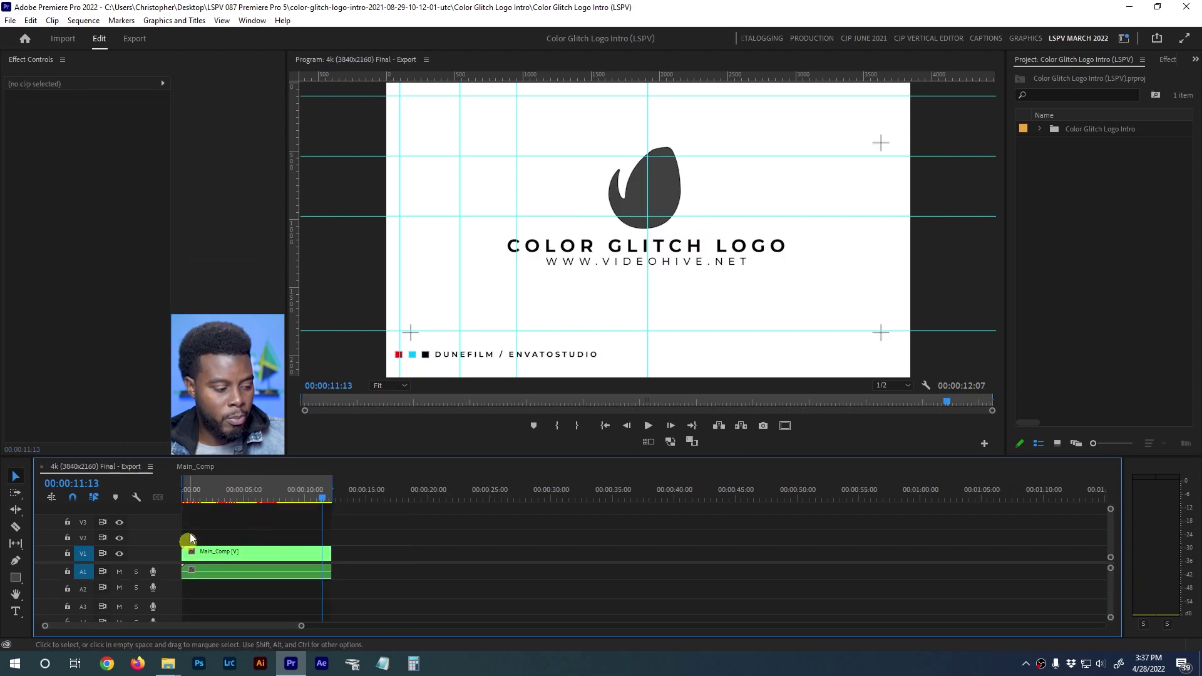
left_click(195, 467)
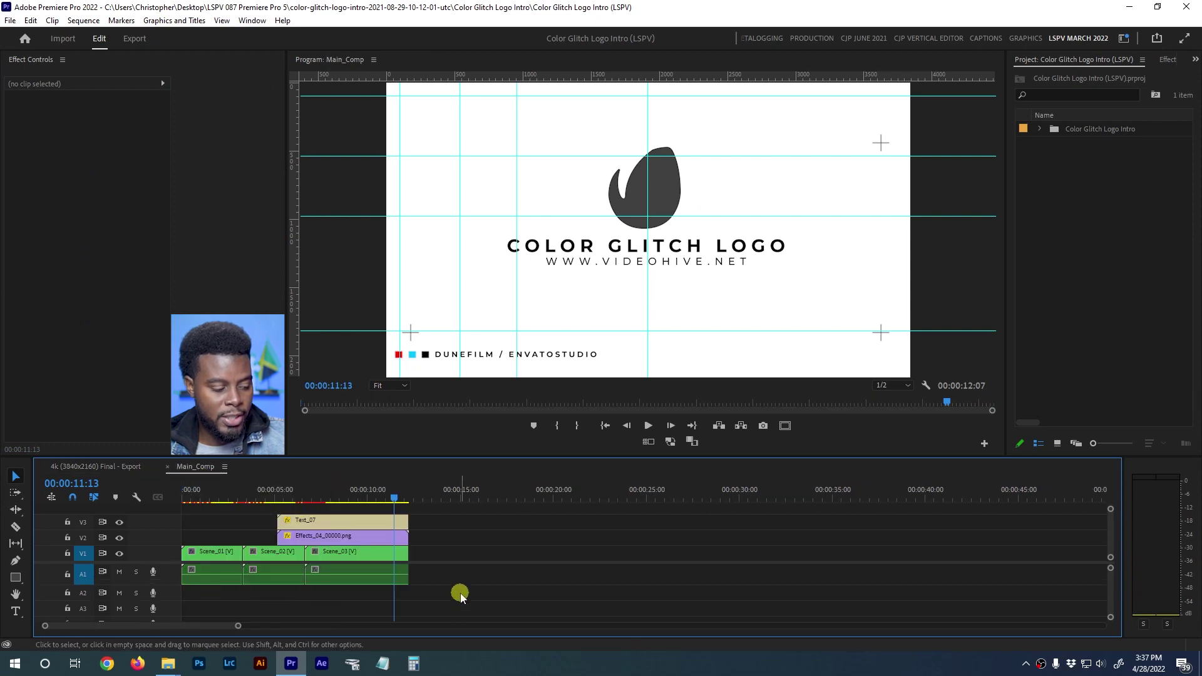
Preview the nested Scene_01 sequence, and return to Main_Comp with the playhead at 00:00:08:01
left_click(220, 557)
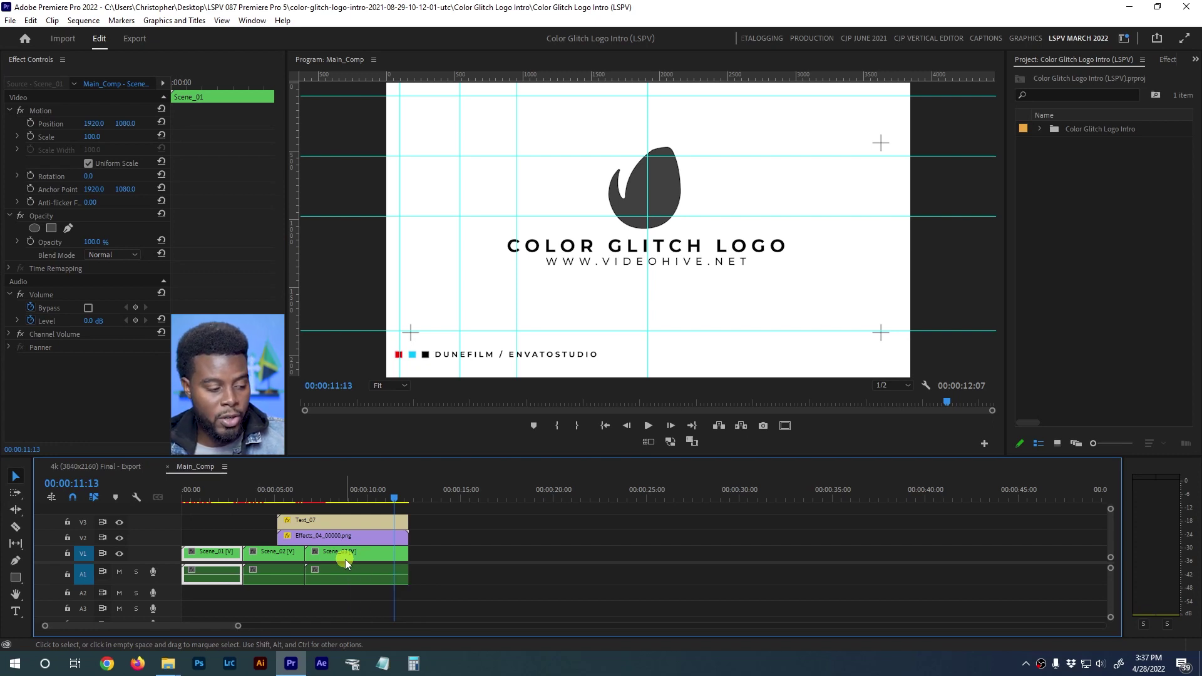
double_click(220, 555)
left_click(309, 492)
left_click_drag(308, 492, 251, 482)
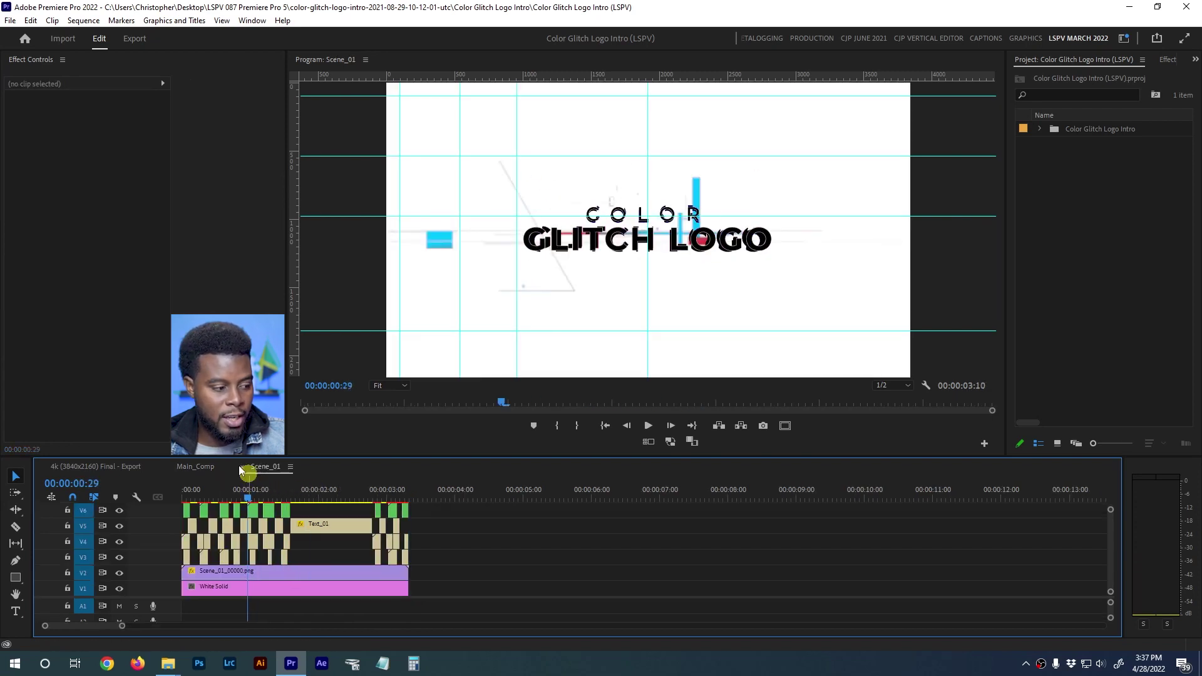
left_click(202, 468)
left_click_drag(215, 496, 331, 525)
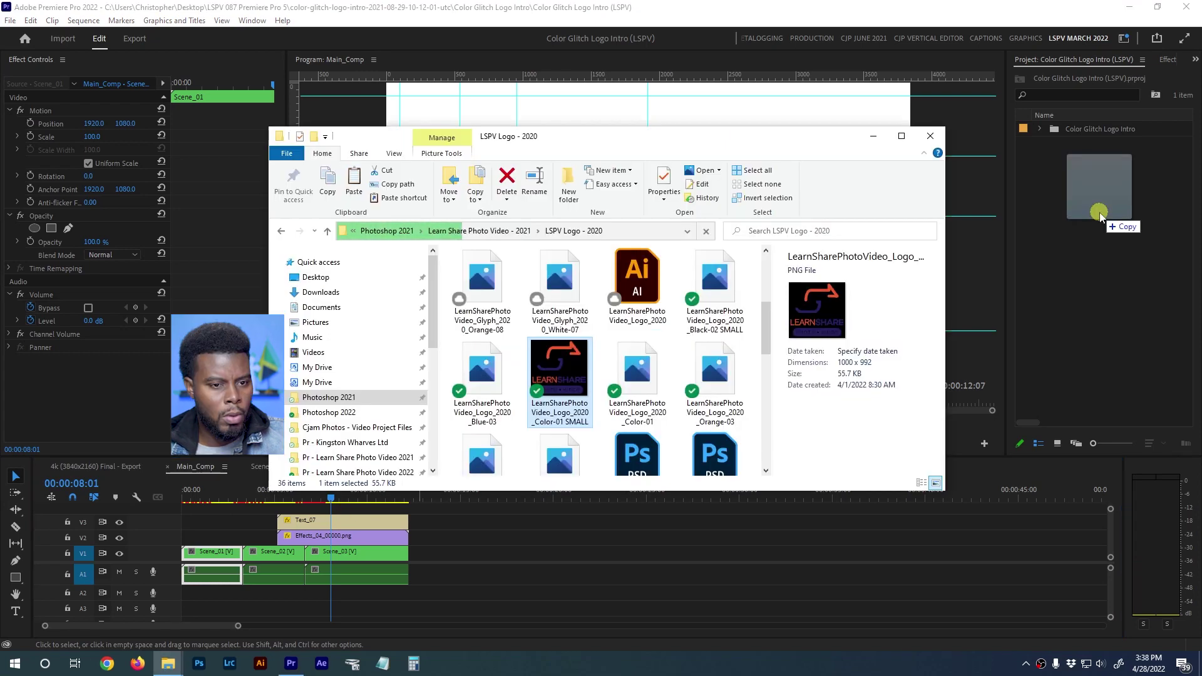
Import LearnSharePhotoVideo_Logo_2020_Color-01 SMALL.png from the file explorer into the project
left_click_drag(1102, 175, 1098, 213)
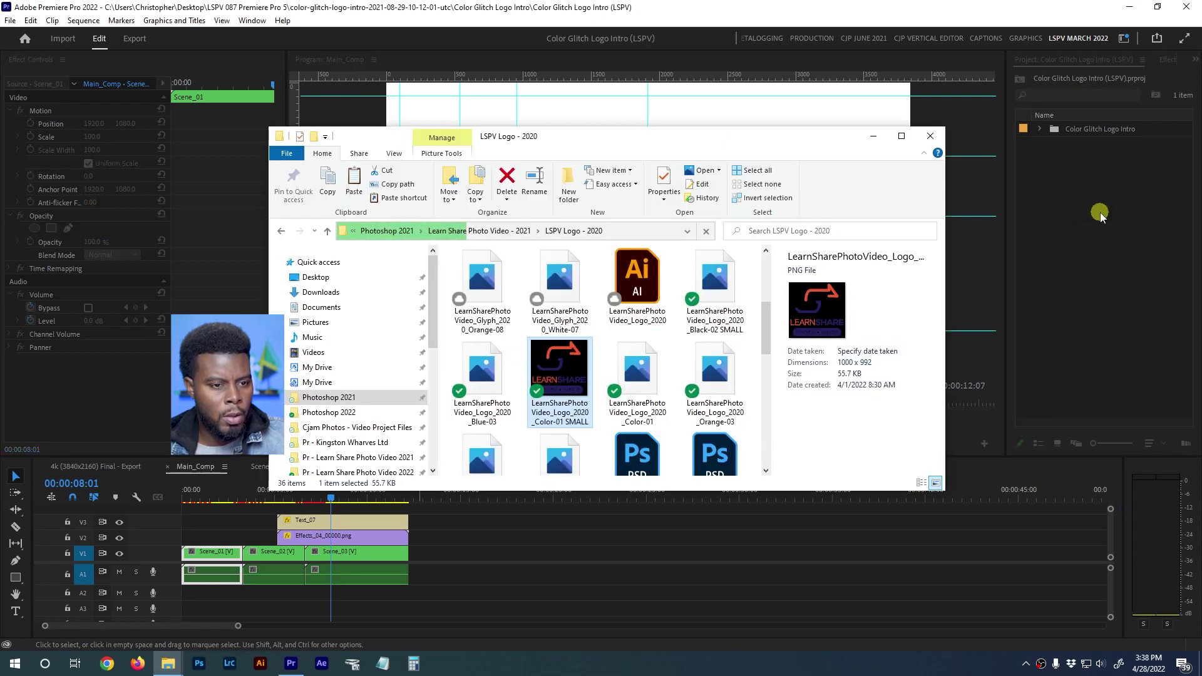
left_click(1097, 169)
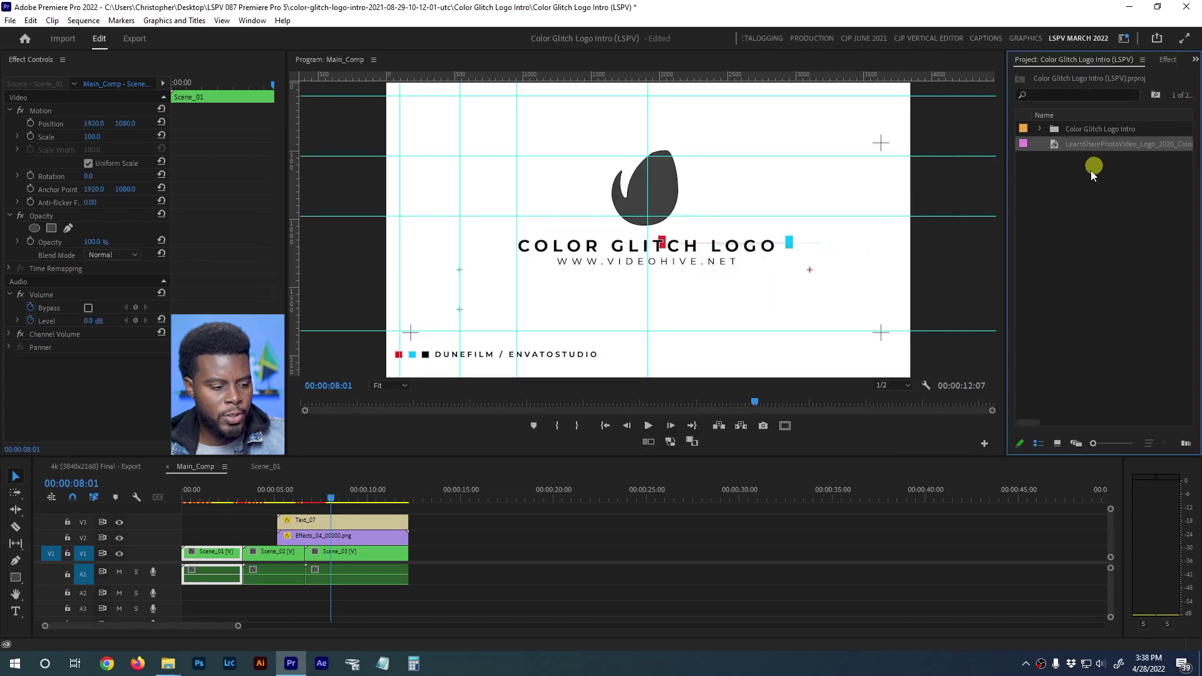
Open the nested Scene_03 sequence from Main_Comp and enlarge the timeline to reveal its upper video tracks
left_click(352, 558)
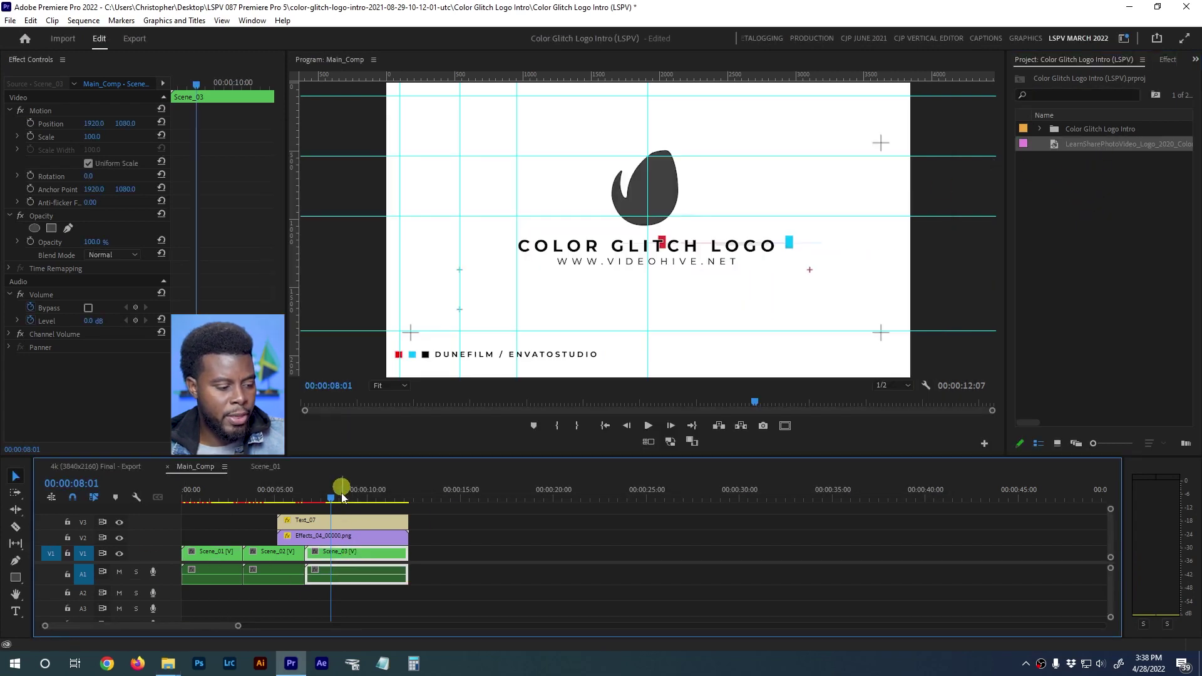
double_click(360, 560)
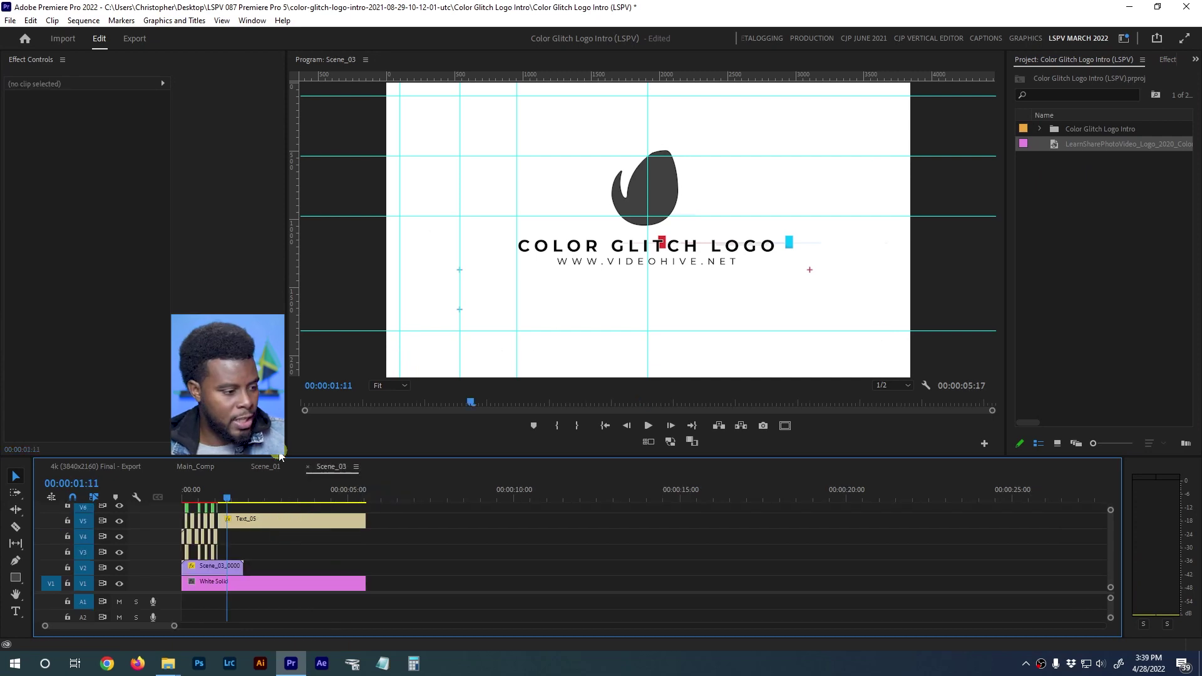
left_click_drag(290, 457, 290, 398)
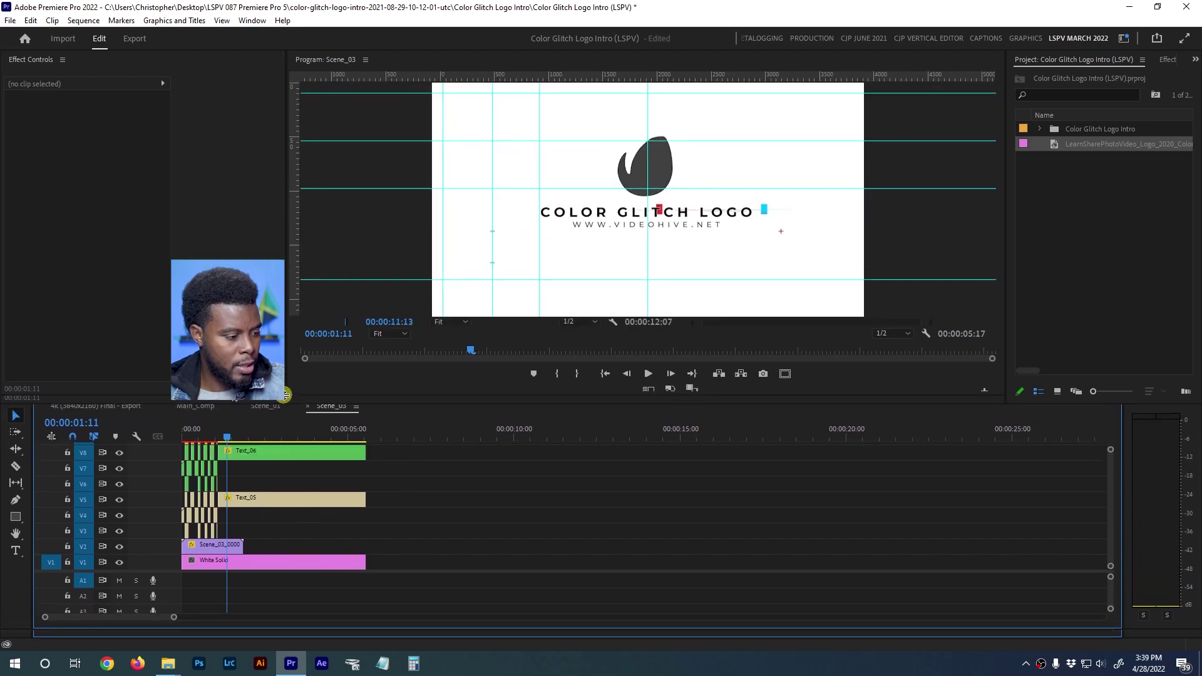
left_click_drag(172, 578, 170, 603)
scroll(227, 463, "up", 4)
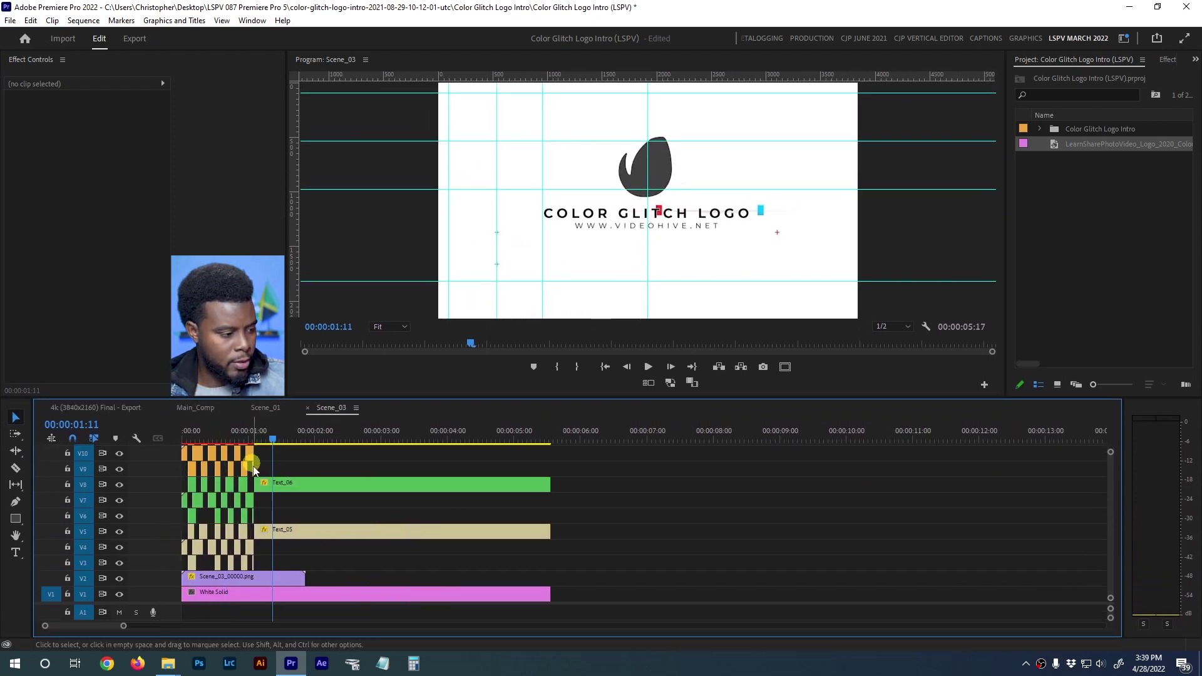
scroll(231, 548, "up", 1)
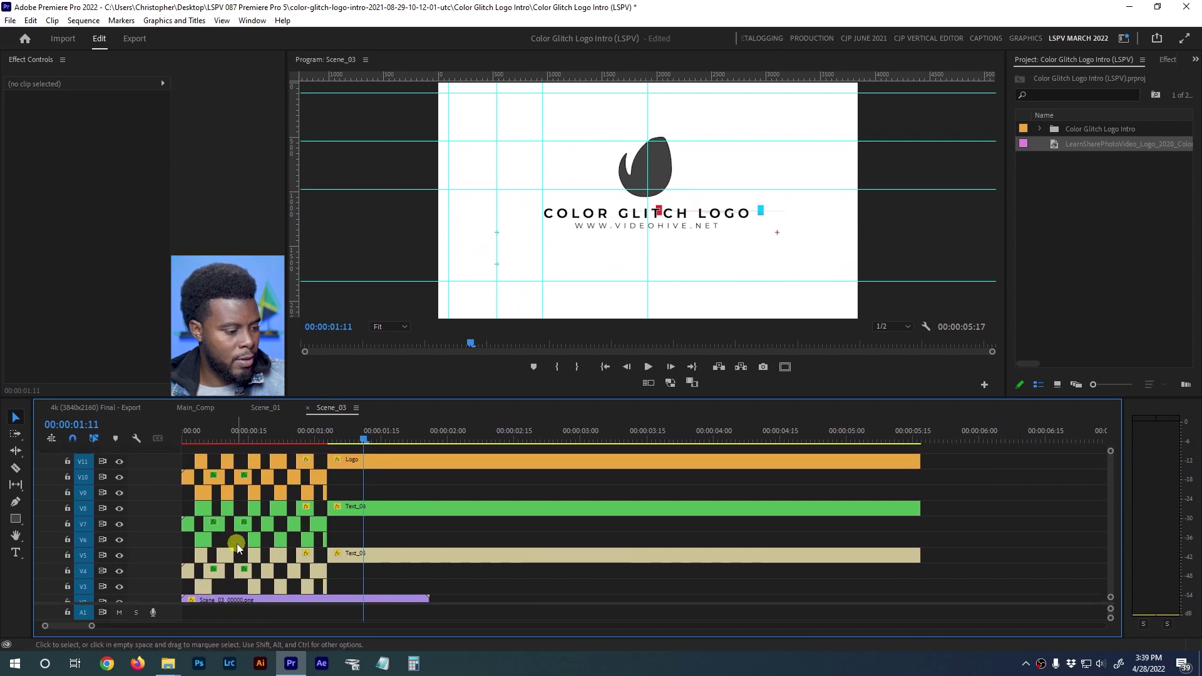
Open the nested Logo sequence from the long Logo clip on V11 in Scene_03
left_click(376, 464)
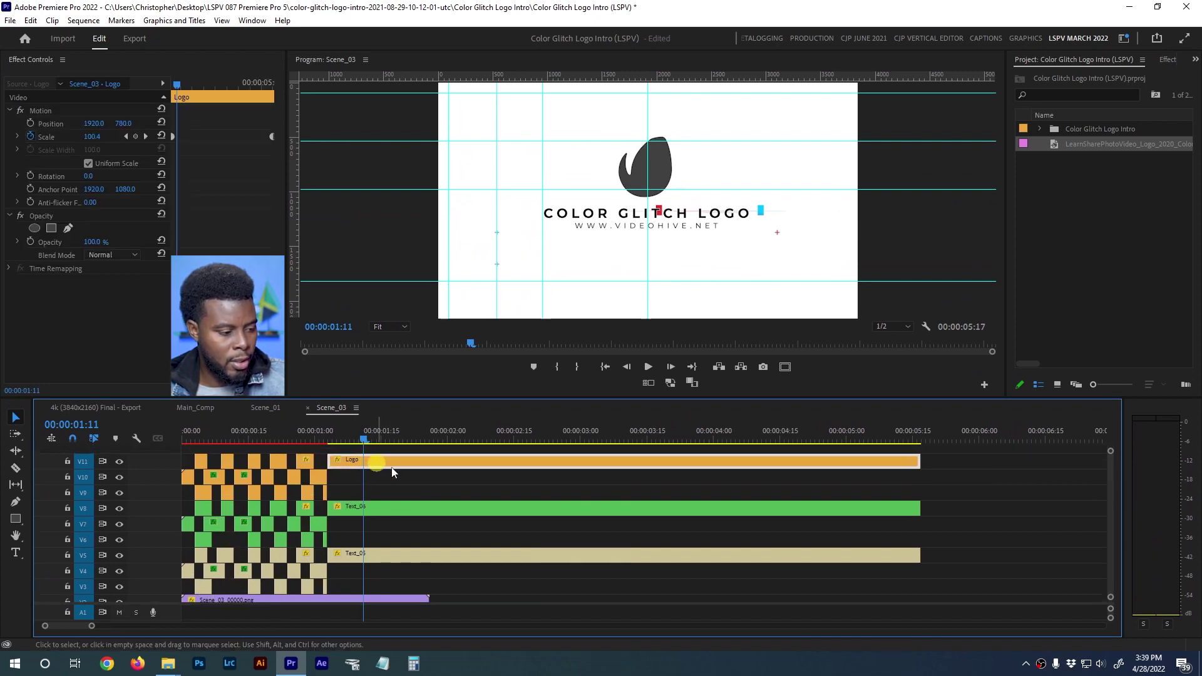
left_click_drag(360, 431, 399, 438)
double_click(434, 464)
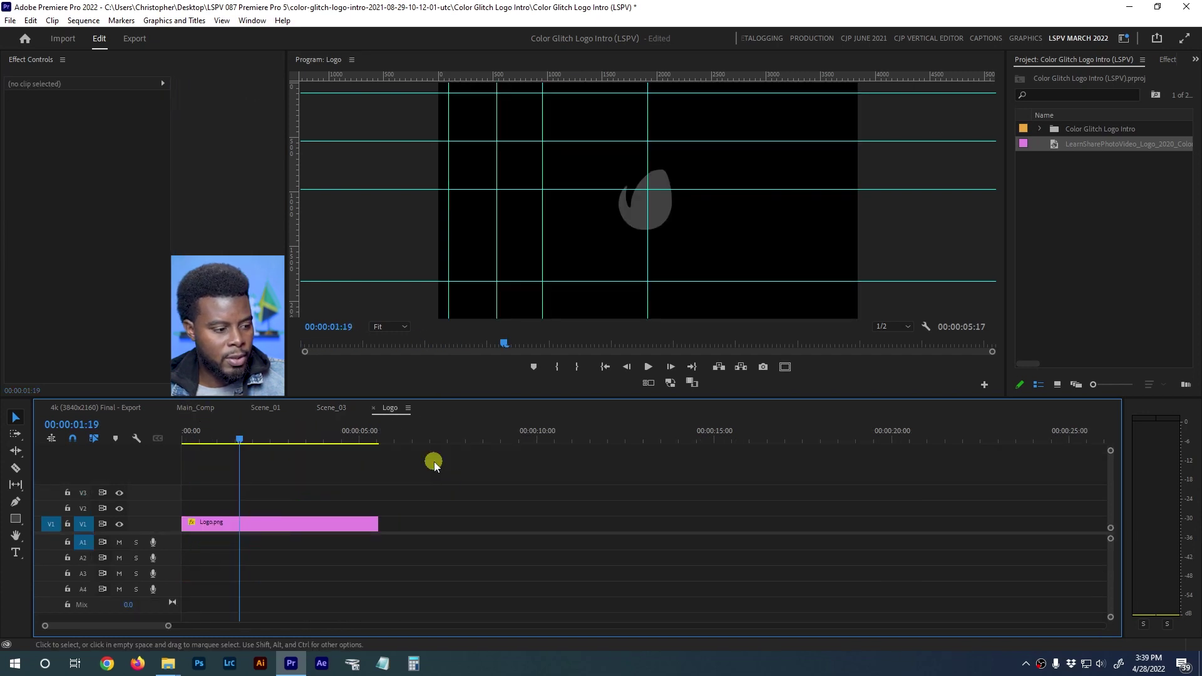
Place the LearnSharePhotoVideo logo on V2 above Logo.png at the sequence start and extend it to match that clip's length
left_click(287, 528)
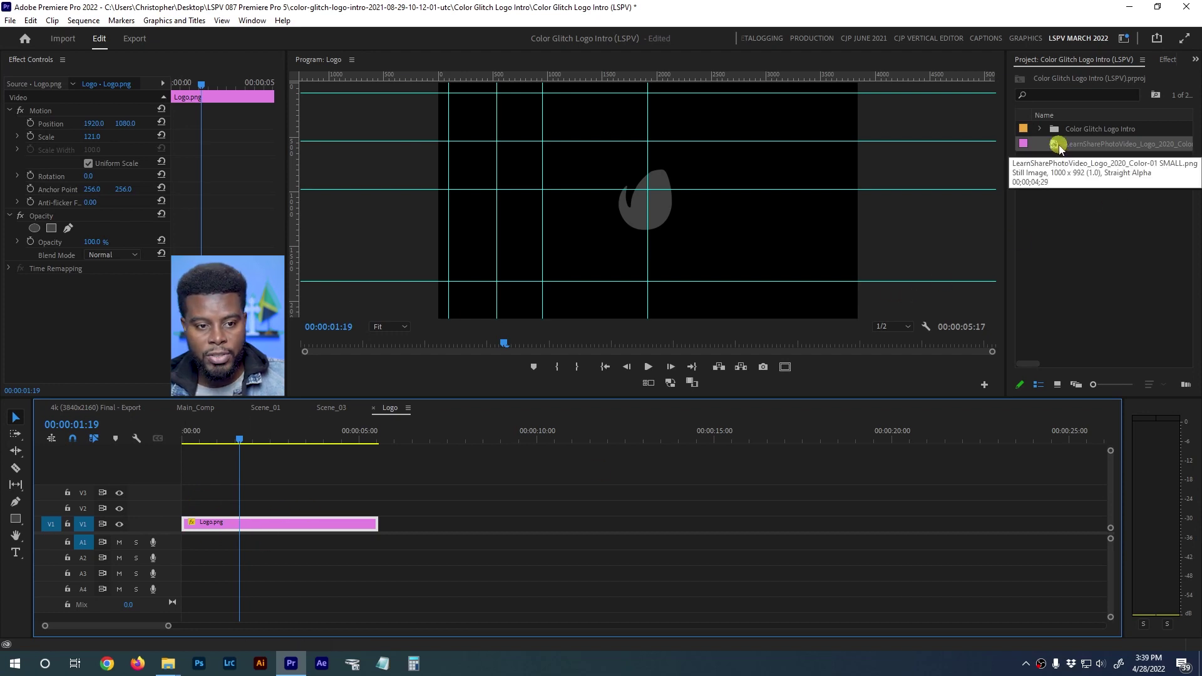
left_click_drag(1058, 148, 183, 507)
left_click_drag(353, 508, 378, 508)
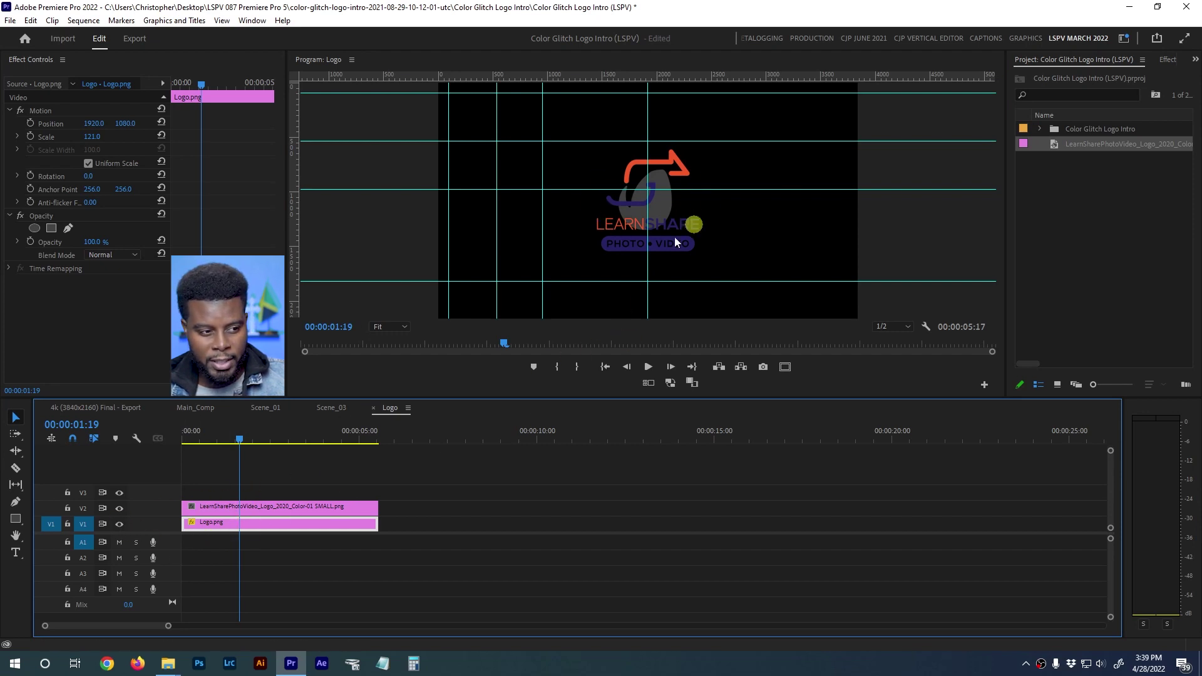
Hide the guides in the program monitor and toggle V1's visibility to compare the new logo with the placeholder
left_click(385, 224)
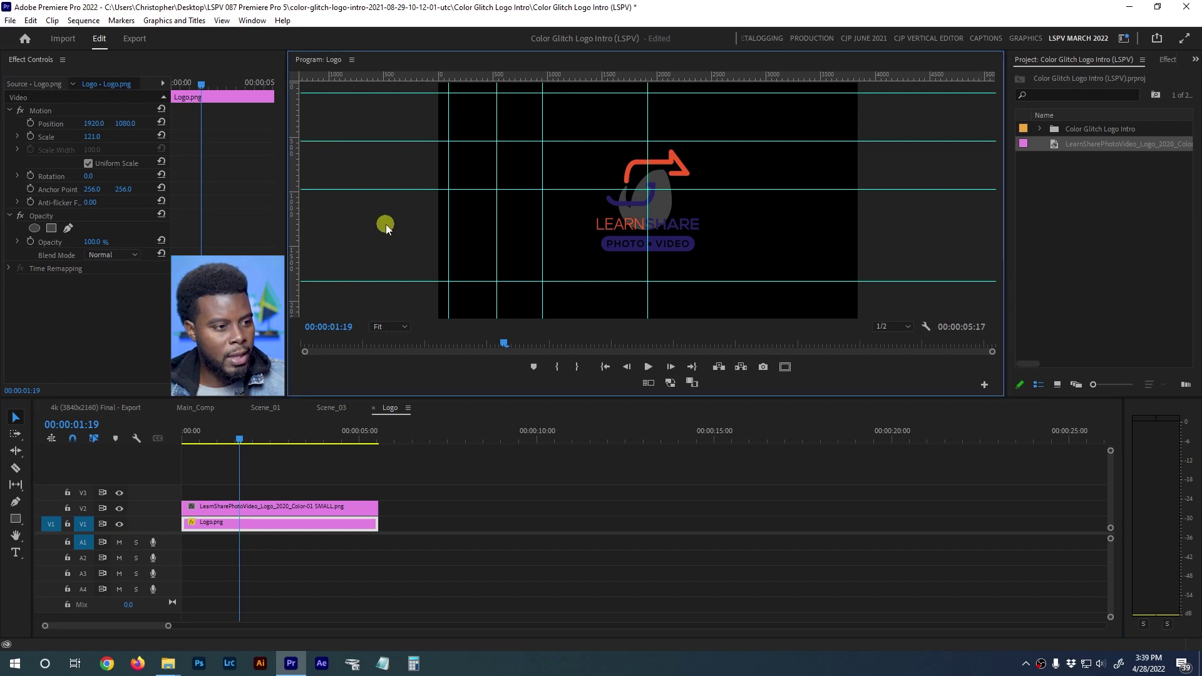
key("ctrl+semicolon")
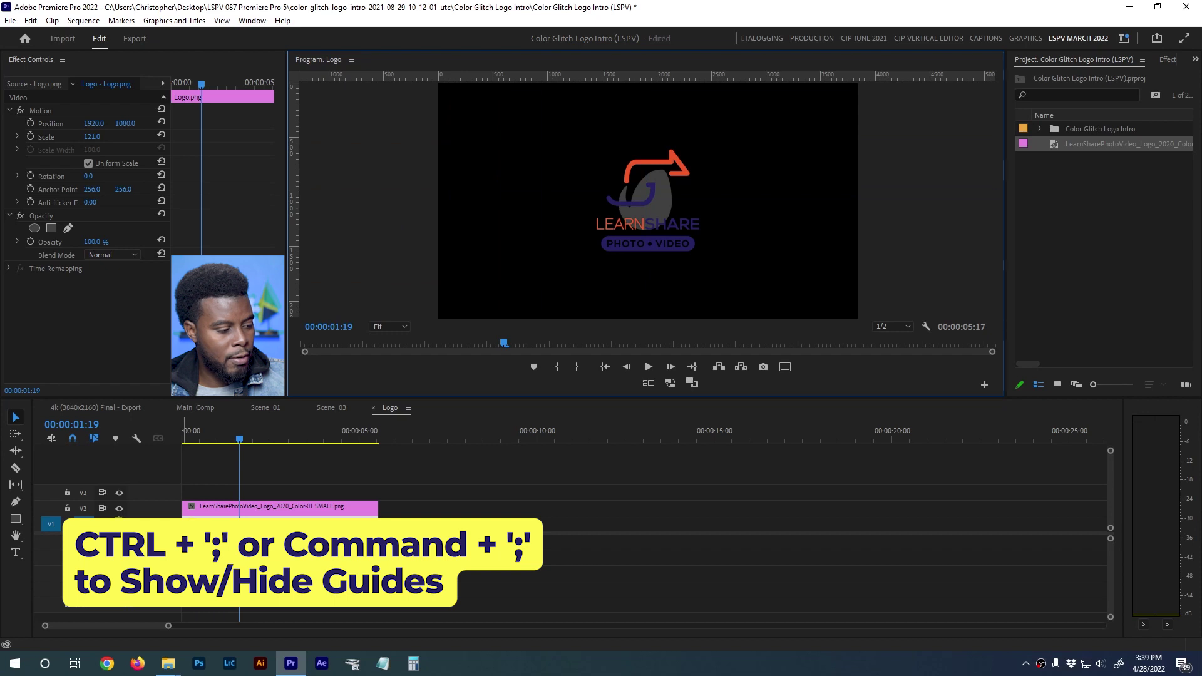
left_click(263, 481)
left_click(245, 511)
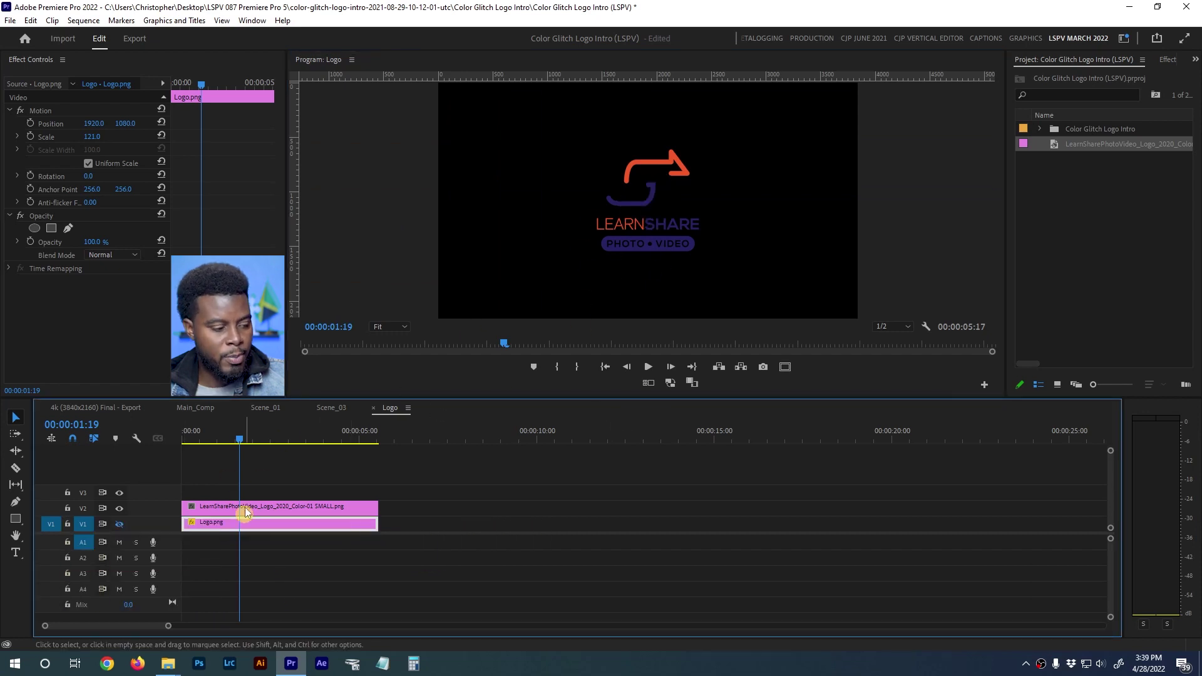
left_click(119, 526)
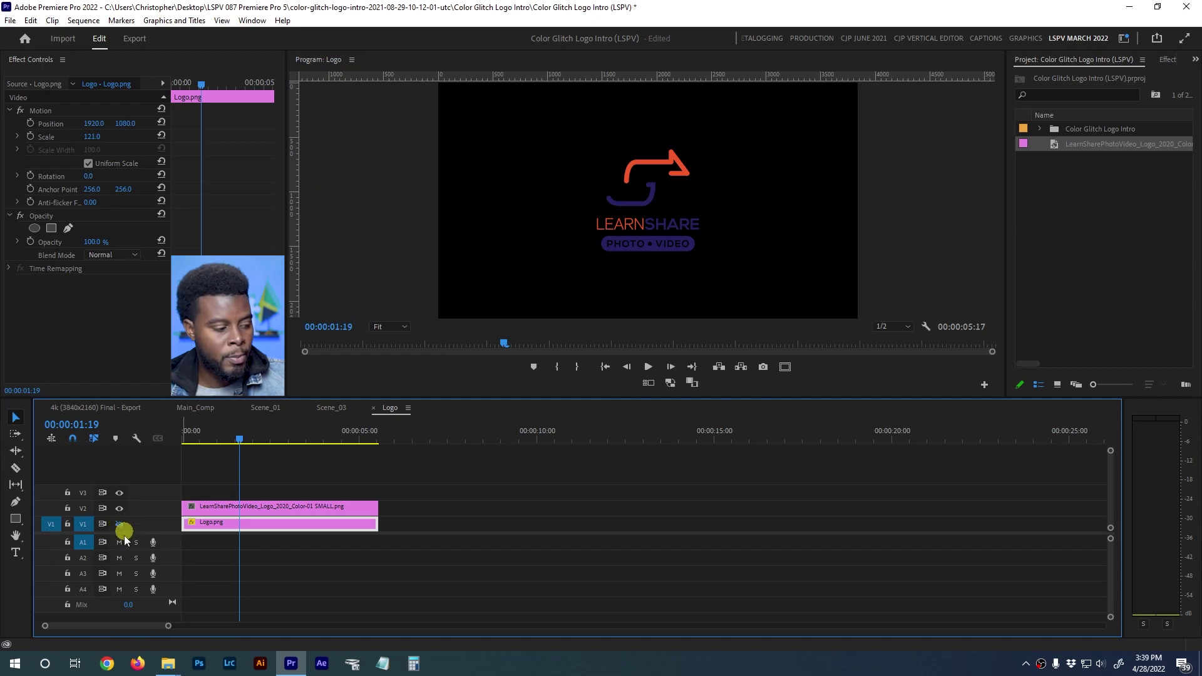
left_click(120, 526)
left_click(219, 518)
Set the LearnSharePhotoVideo logo clip's scale to 63 and hide the V1 track containing the placeholder logo
left_click(224, 506)
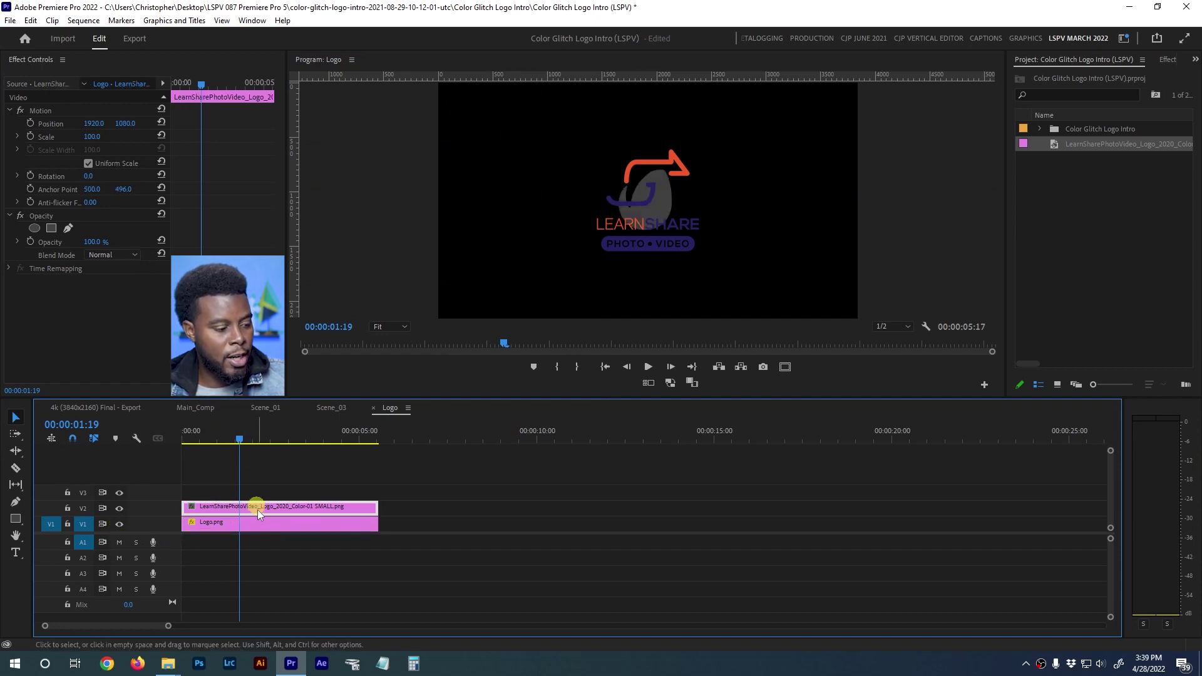
left_click(60, 109)
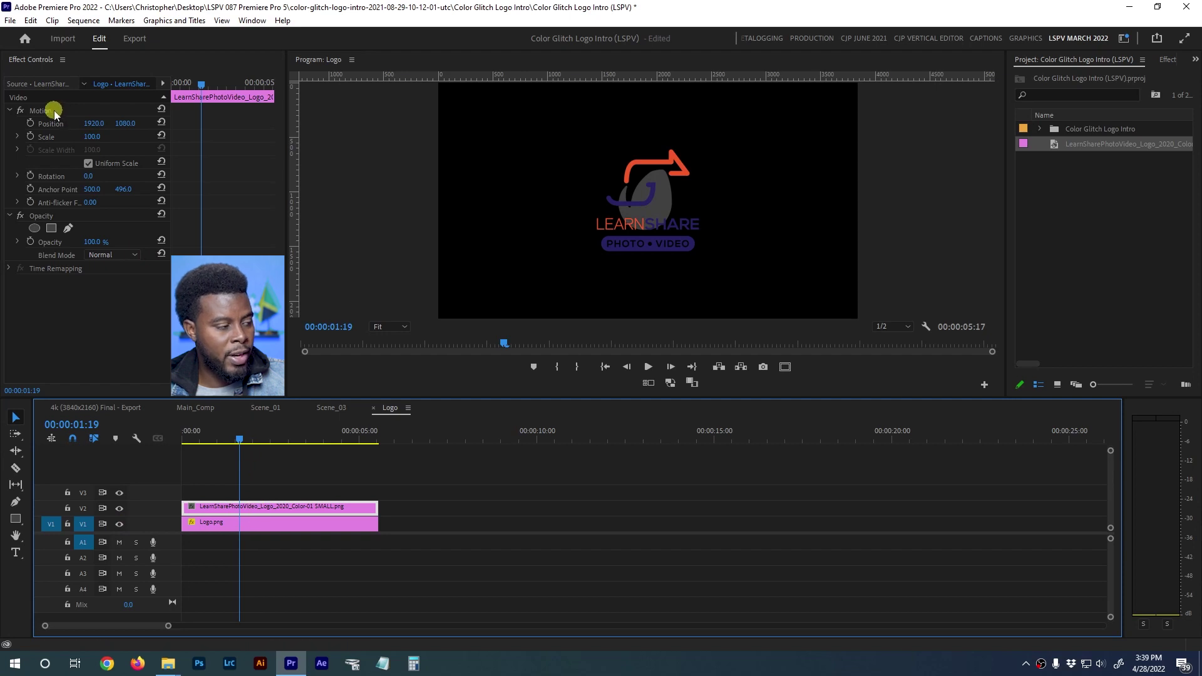
left_click(55, 111)
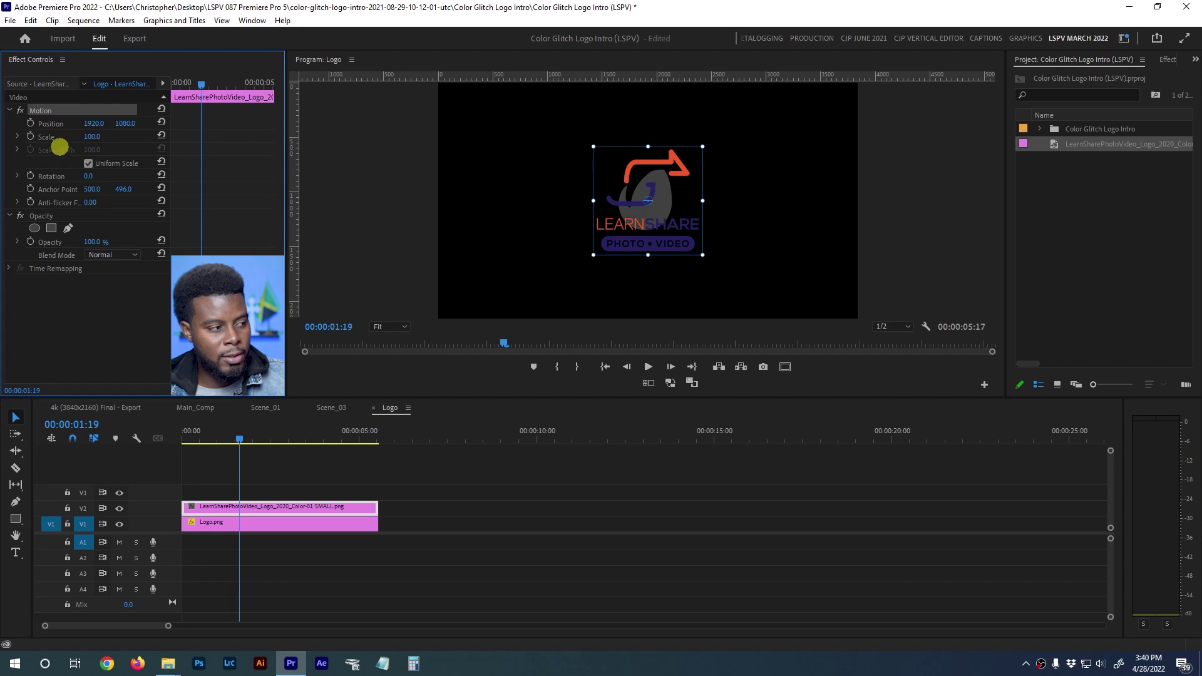
left_click(98, 136)
left_click_drag(98, 135, 67, 136)
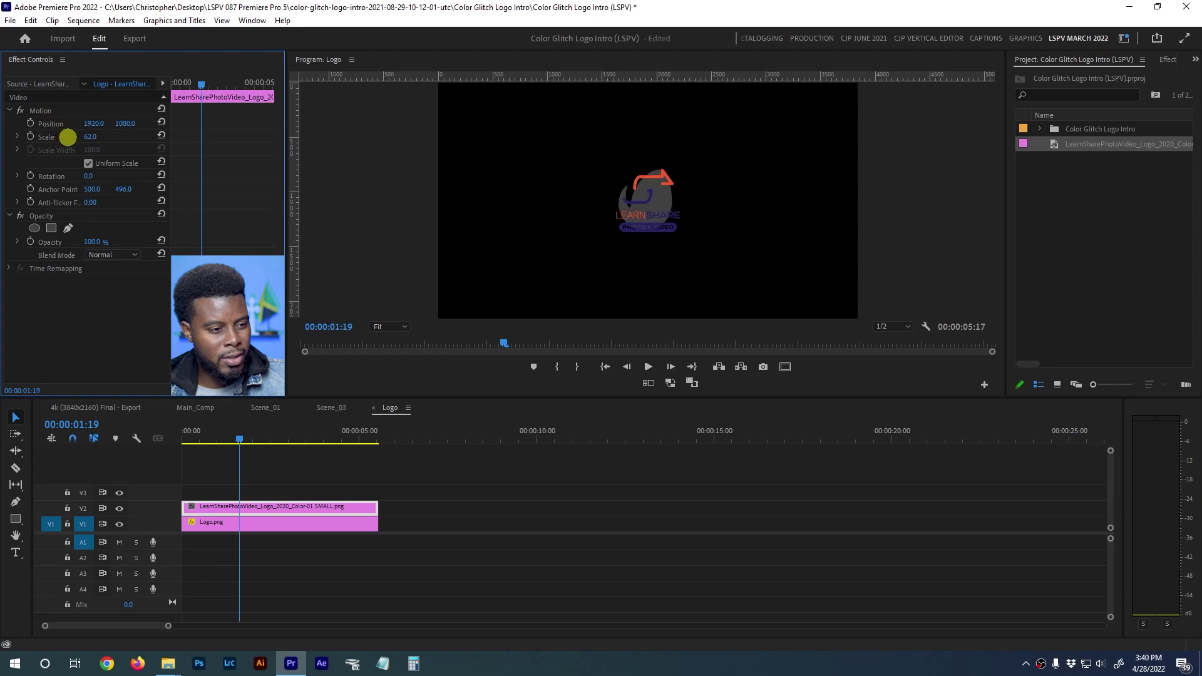
left_click(119, 524)
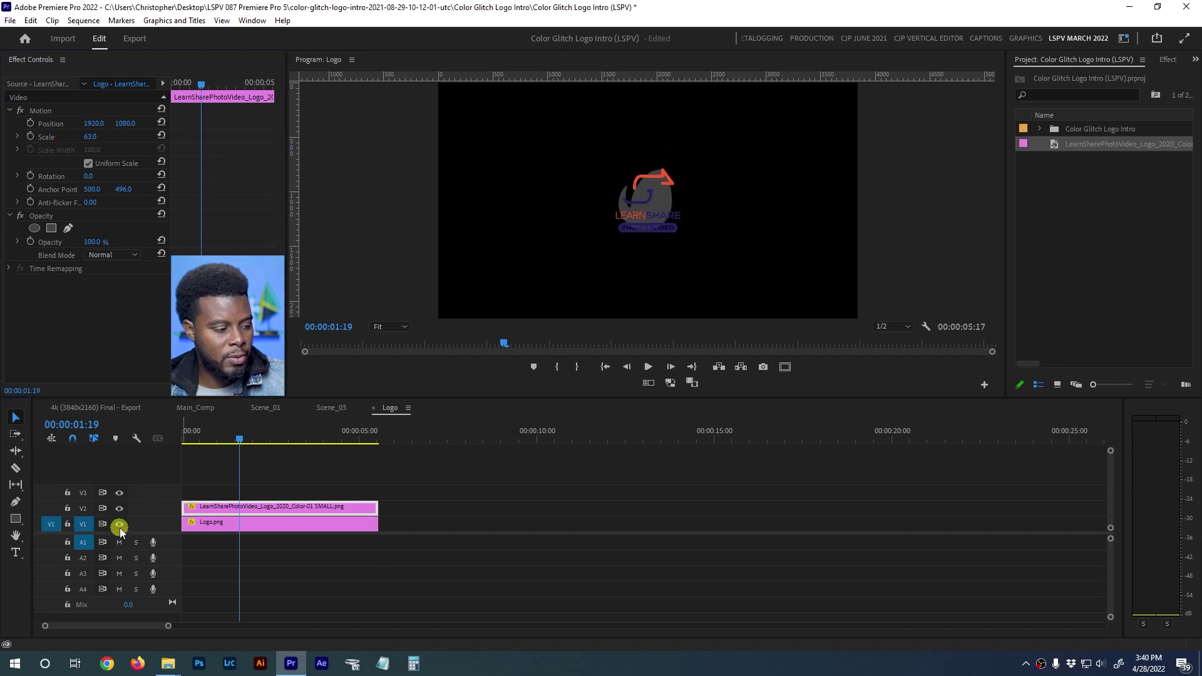
Return to Scene_03, check the replaced logo at 00:00:01:17, and save the project
left_click(332, 407)
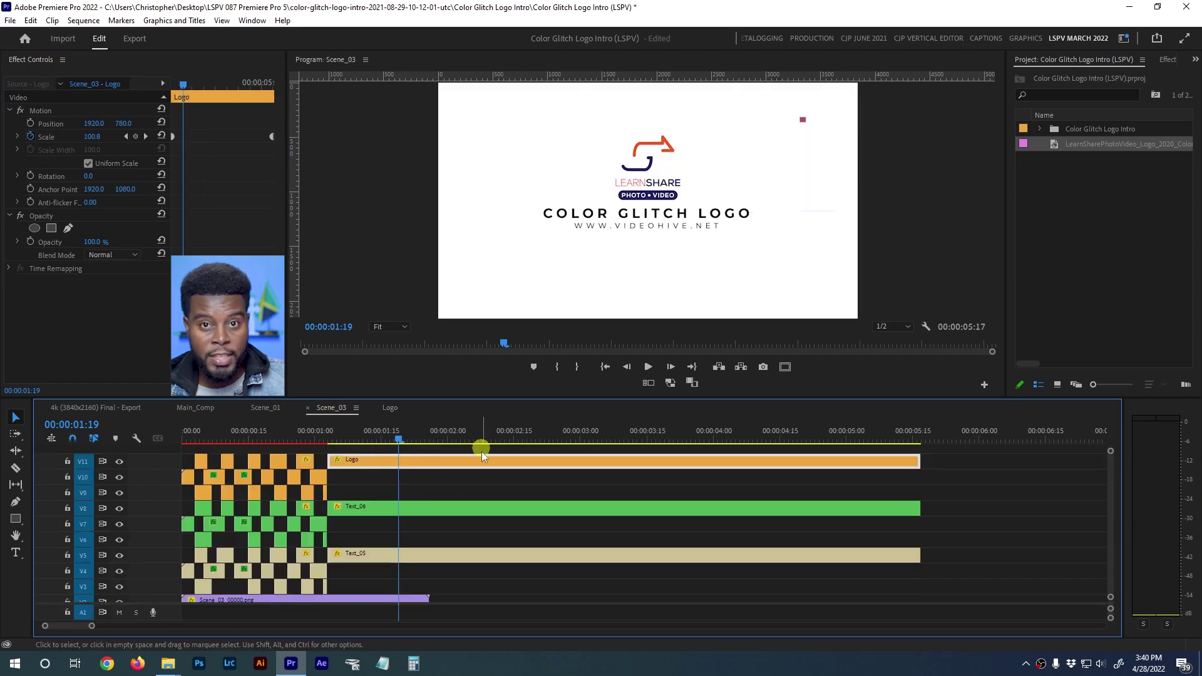
left_click_drag(403, 444, 390, 442)
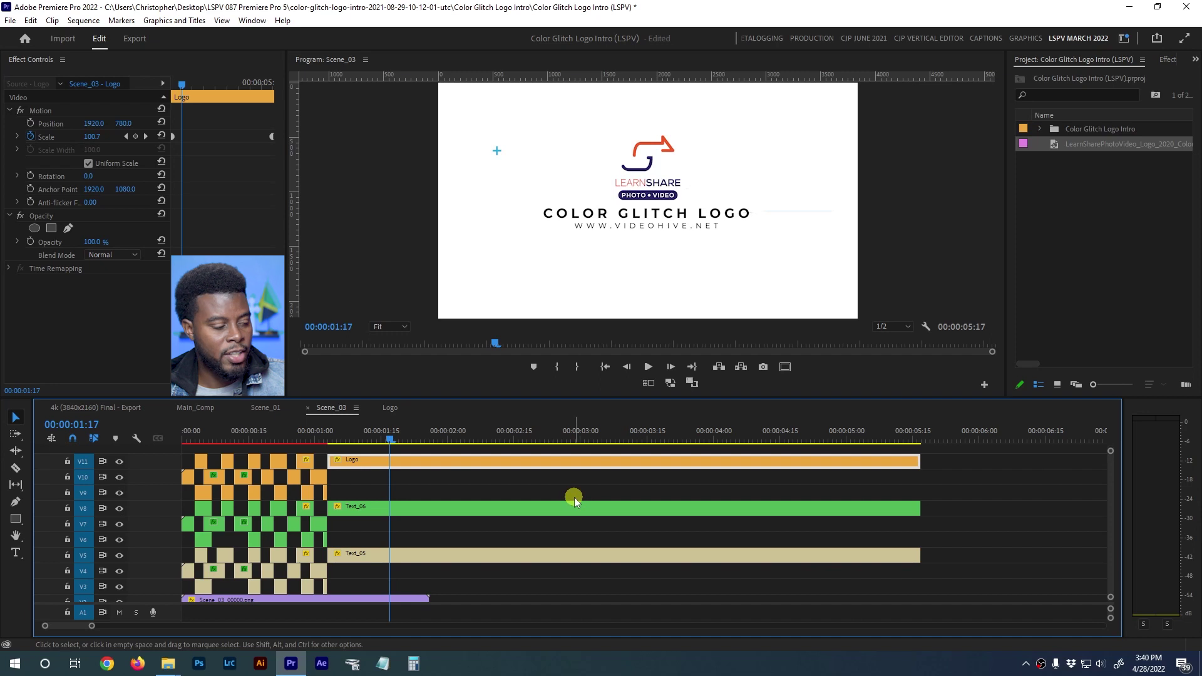
key("ctrl+s")
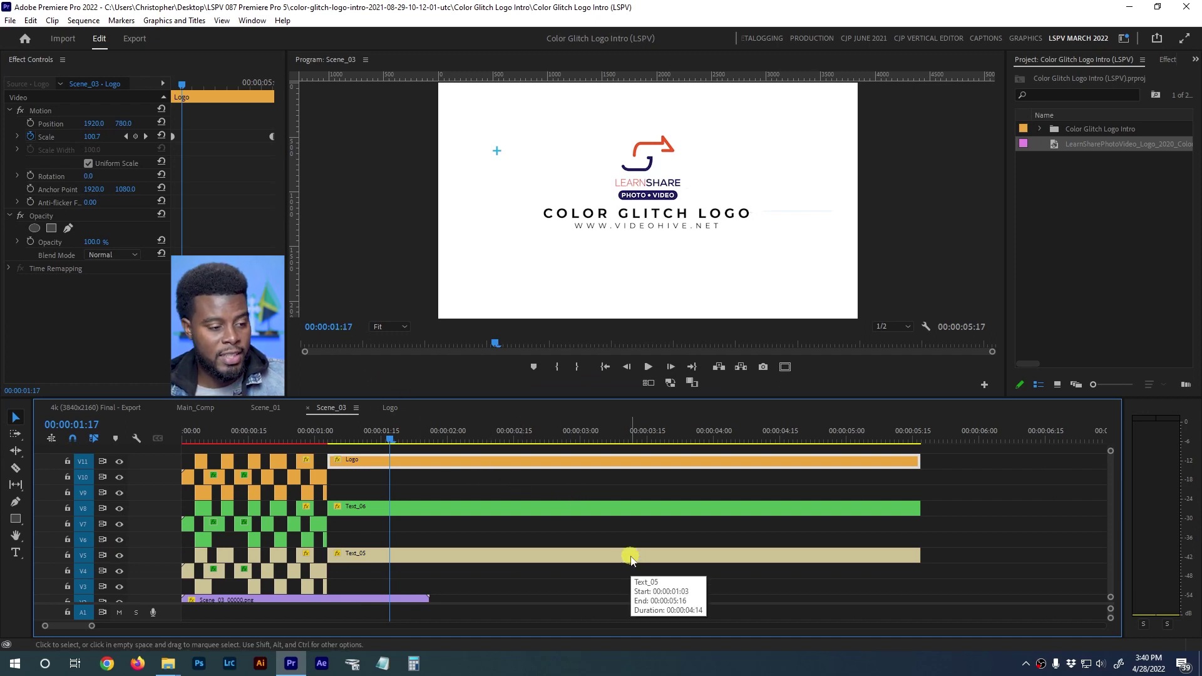
Select the Text_06 clip at 00:00:01:04 and toggle the V8 track's visibility to identify which title it controls
left_click(476, 489)
left_click(359, 437)
left_click_drag(358, 437, 332, 438)
left_click(449, 506)
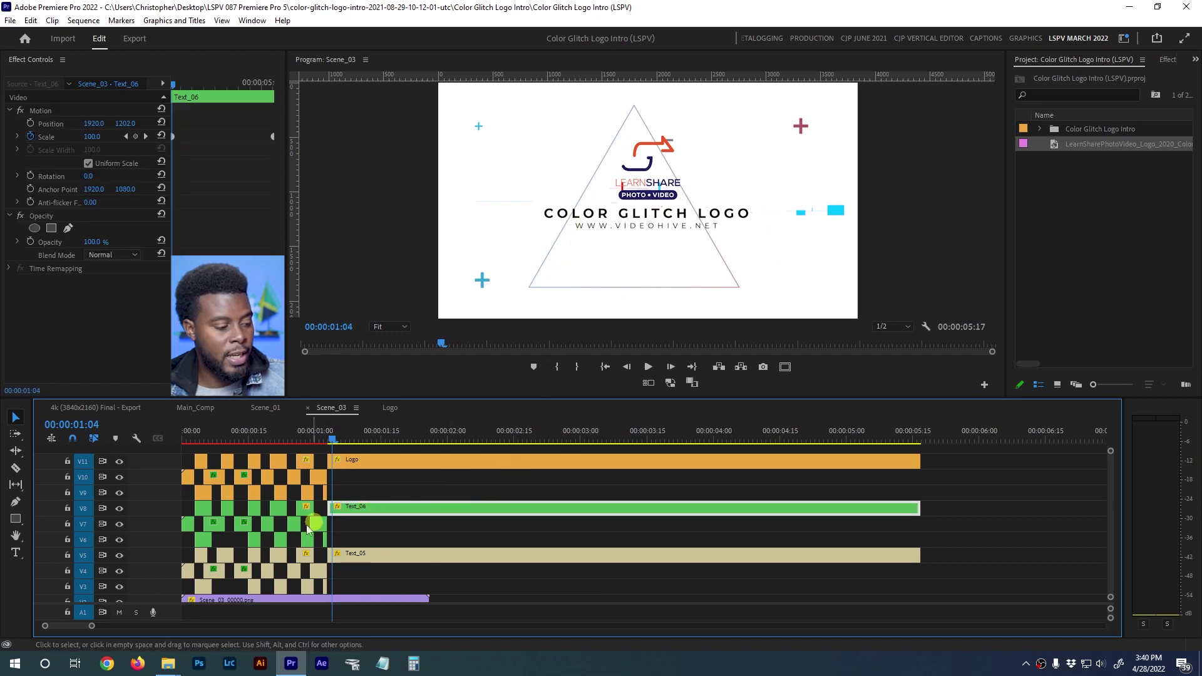
left_click(119, 508)
left_click(119, 509)
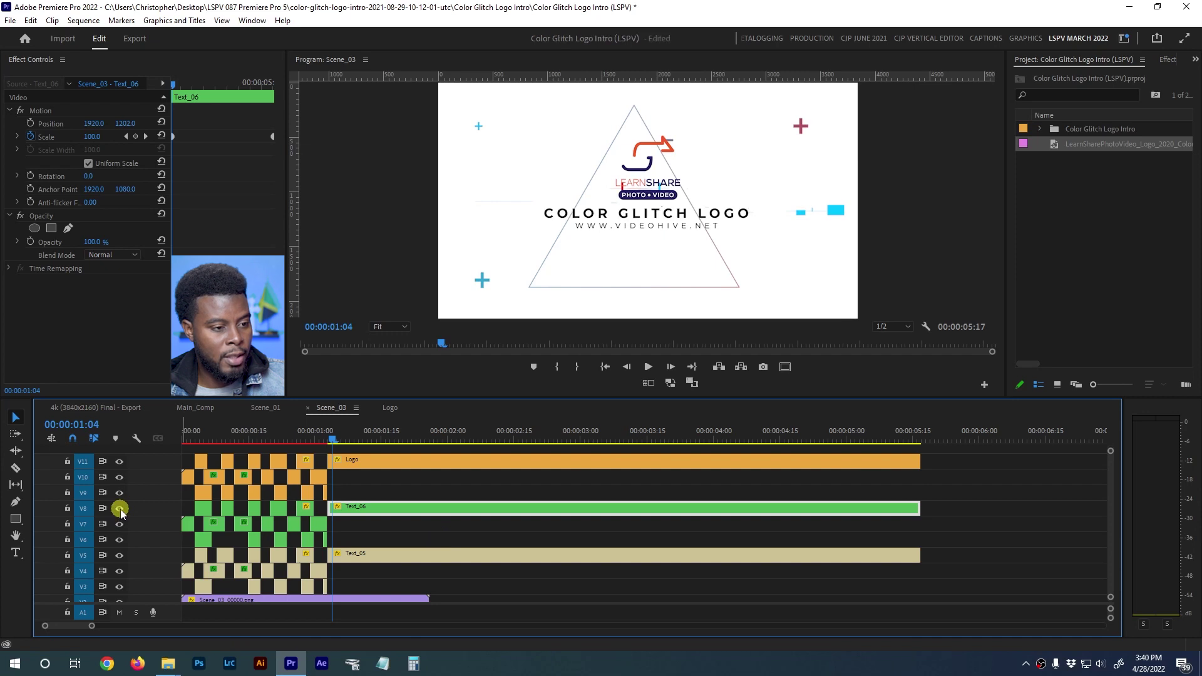
left_click(119, 509)
left_click(119, 509)
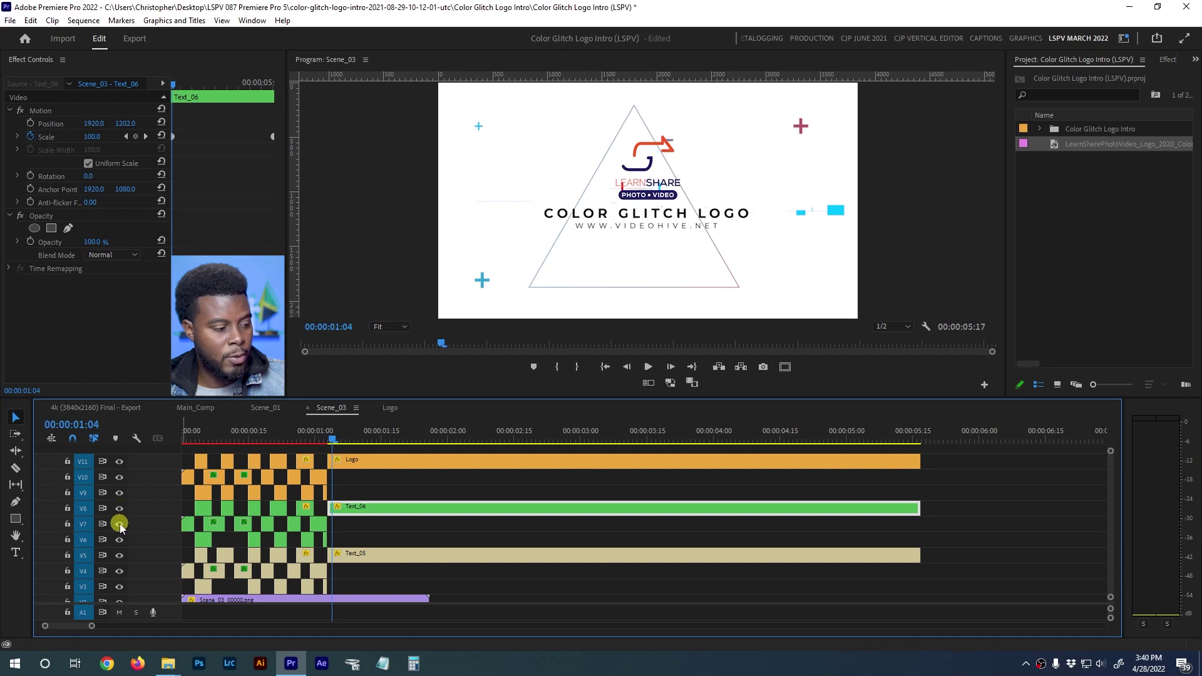
Open the nested Text_06 sequence and select the COLOR GLITCH LOGO text graphic on V2
double_click(400, 511)
left_click(193, 509)
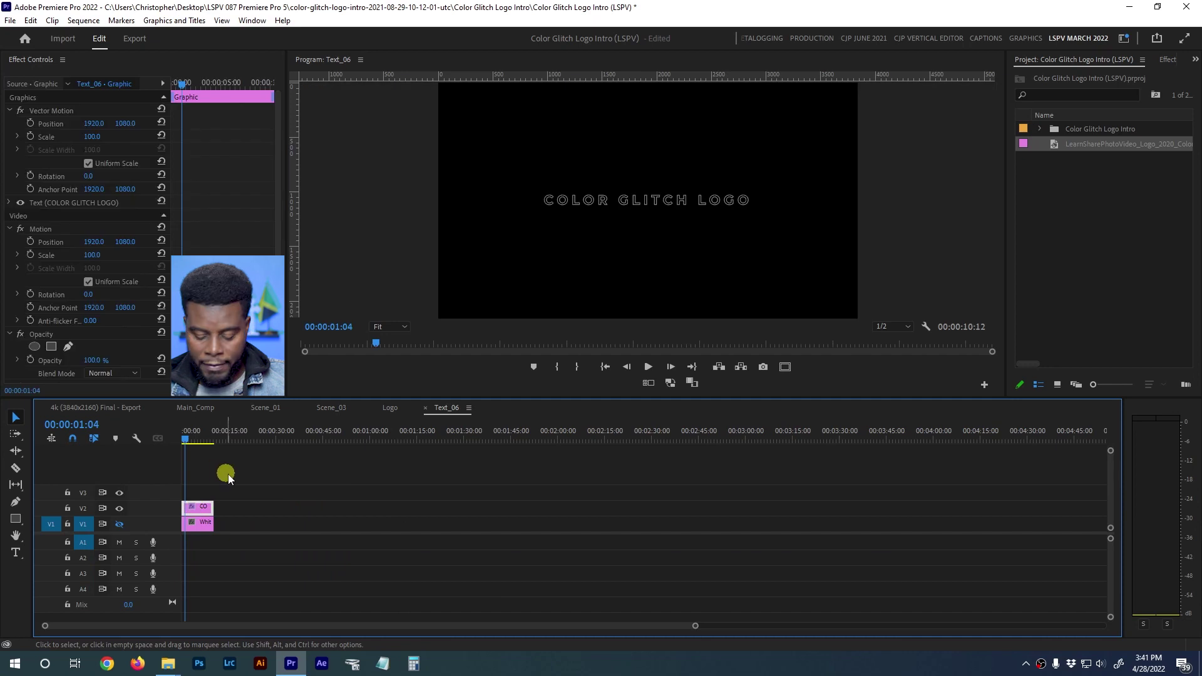
Move the playhead to 00:00:03:10 in Text_06, then select the COLOR GLITCH LOGO text layer and expand its properties
key("equal")
key("equal")
key("equal")
left_click_drag(238, 443, 347, 458)
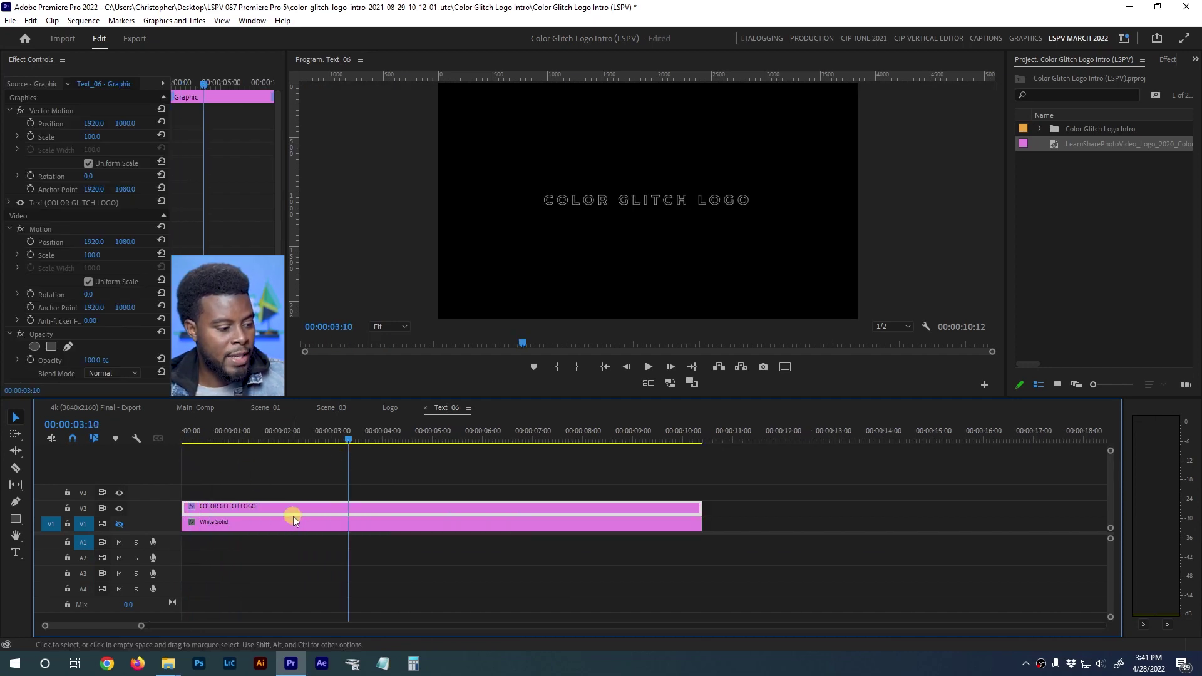
key("t")
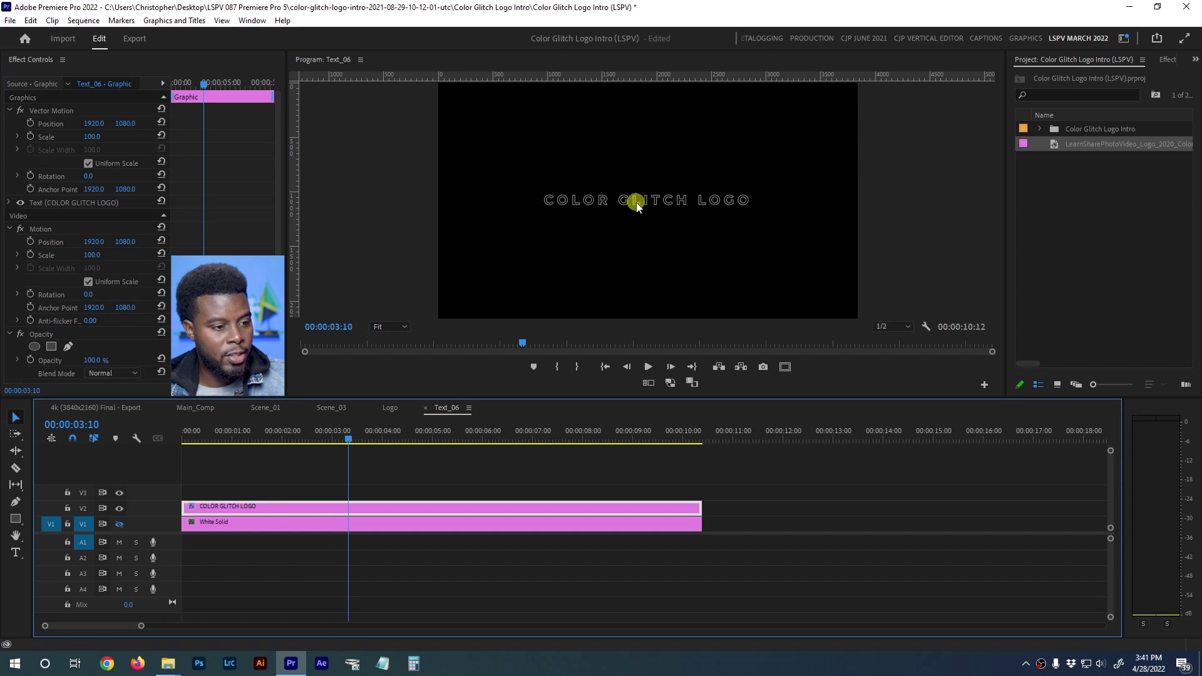
left_click(636, 200)
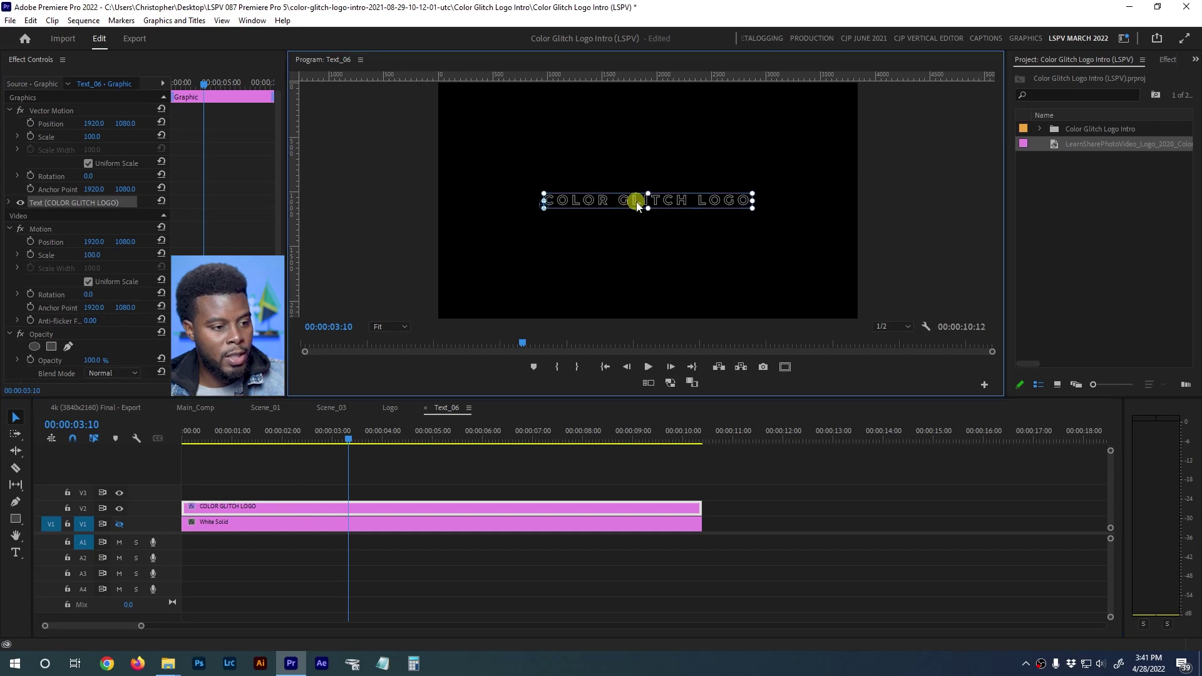
left_click(9, 202)
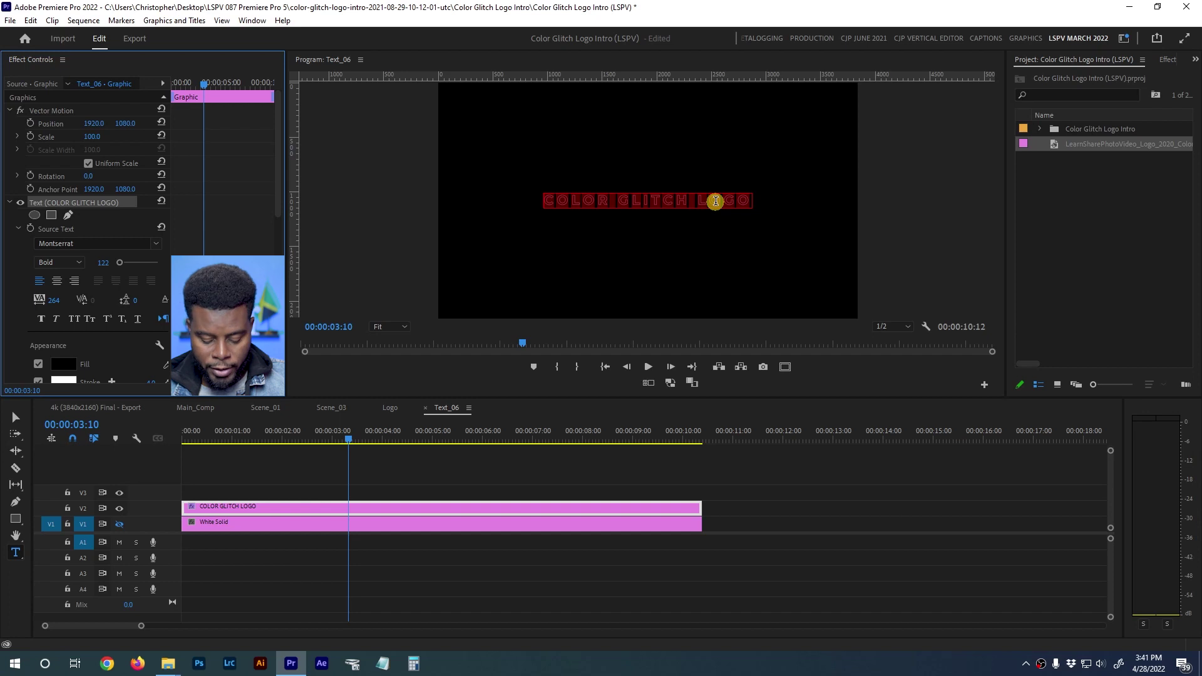
Replace the COLOR GLITCH LOGO title text with LEARN SHARE PHOTO VIDEO
key("Escape")
key("space")
key("space")
double_click(674, 199)
type("LEARN")
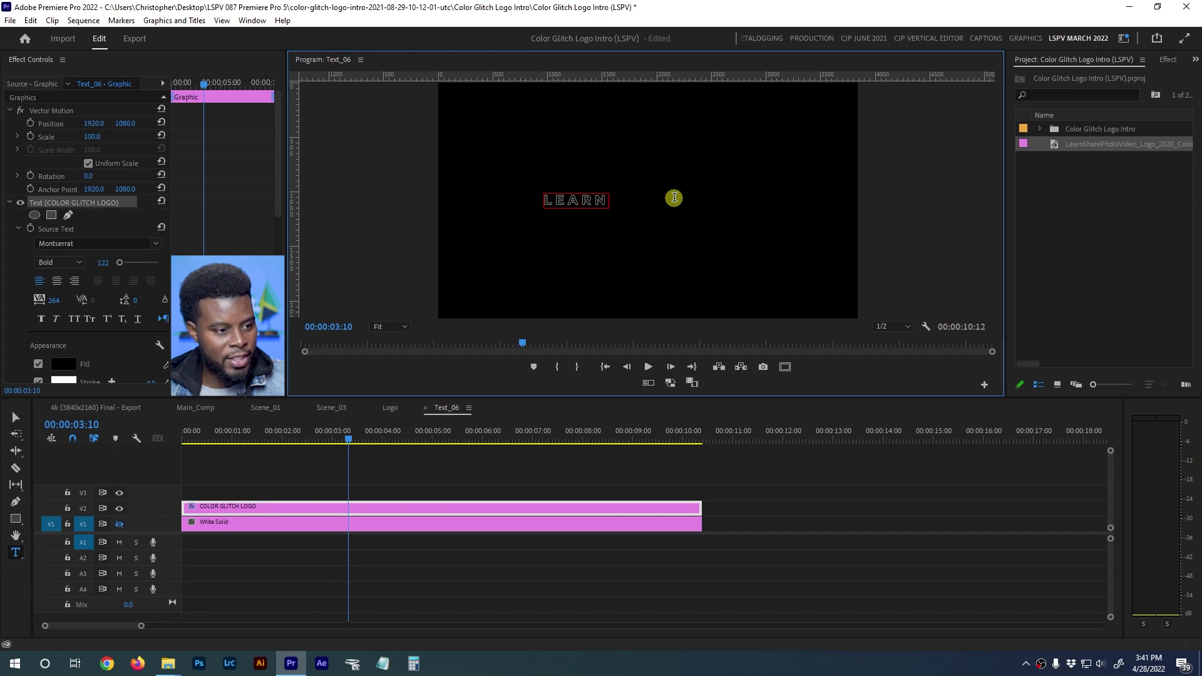
type(" SHARE PHOTO VIDEO")
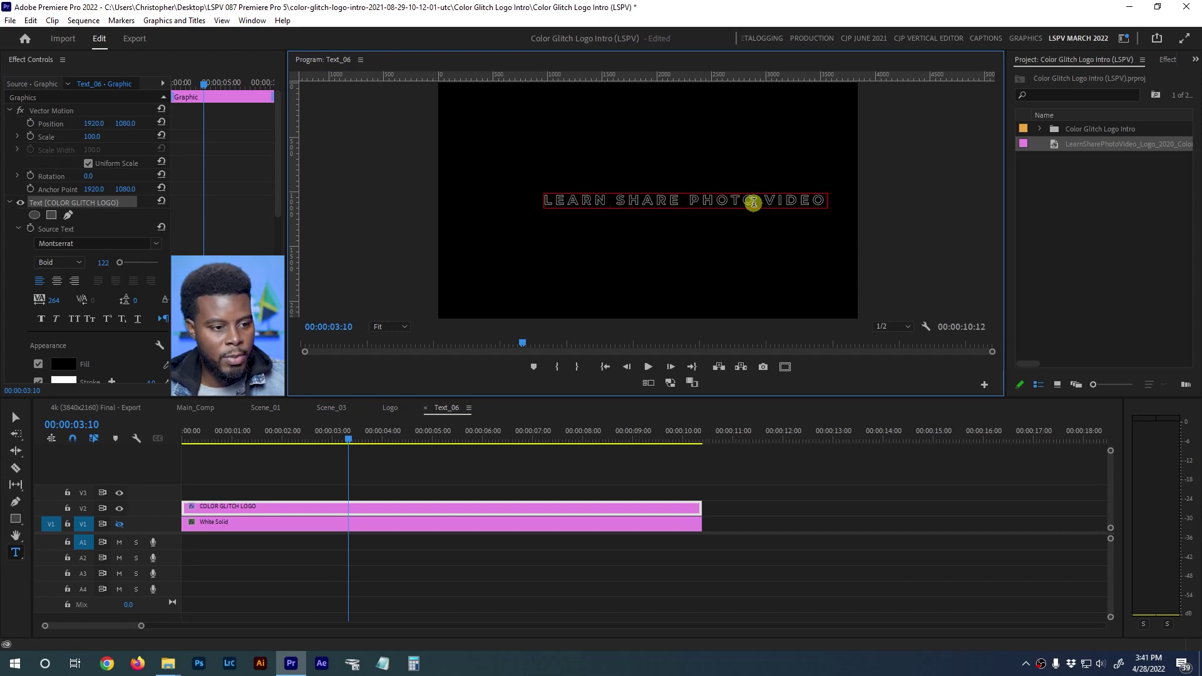
Center-align all of the LEARN SHARE PHOTO VIDEO title text and leave text editing
key("ctrl+a")
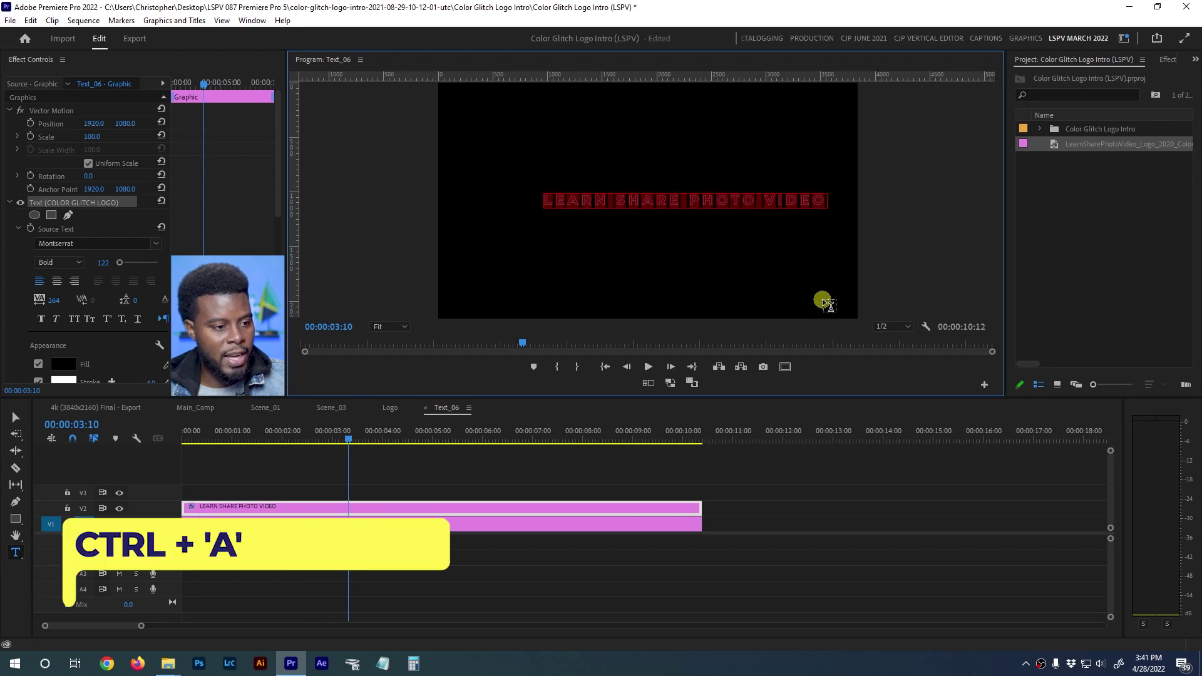
left_click_drag(61, 298, 133, 305)
left_click(369, 506)
key("v")
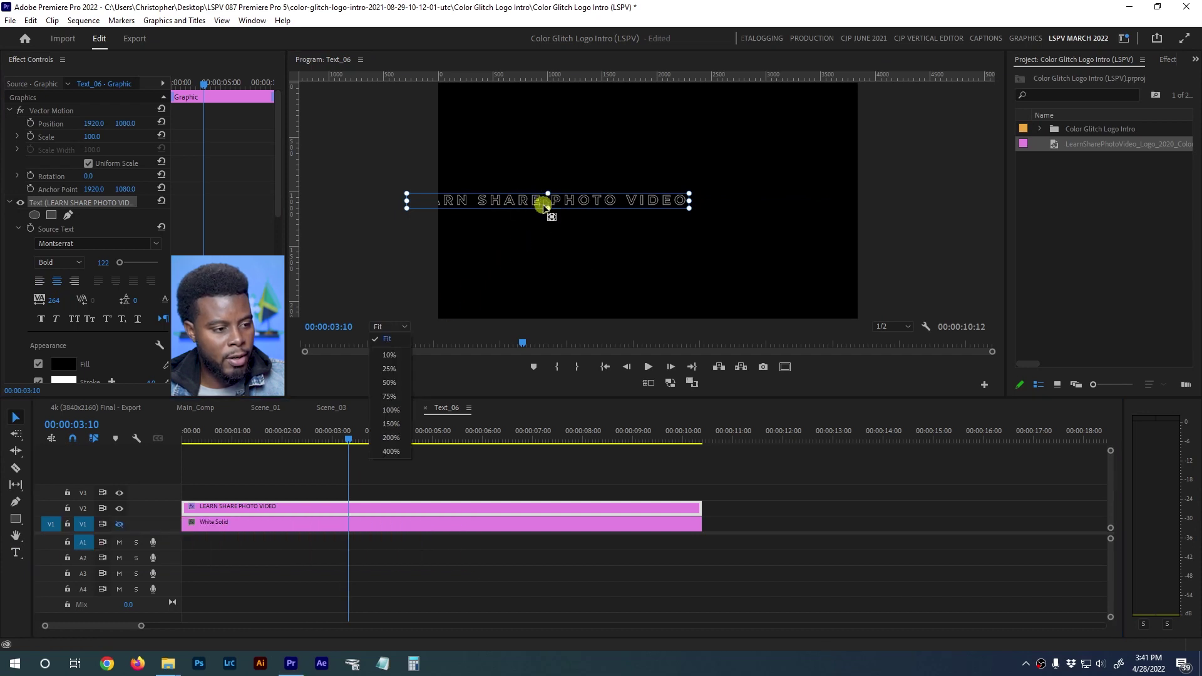
Move the title's anchor point to the middle of the text and reset the text layer's position to 1920.0, 1080.0
left_click(544, 206)
left_click_drag(544, 204, 549, 202)
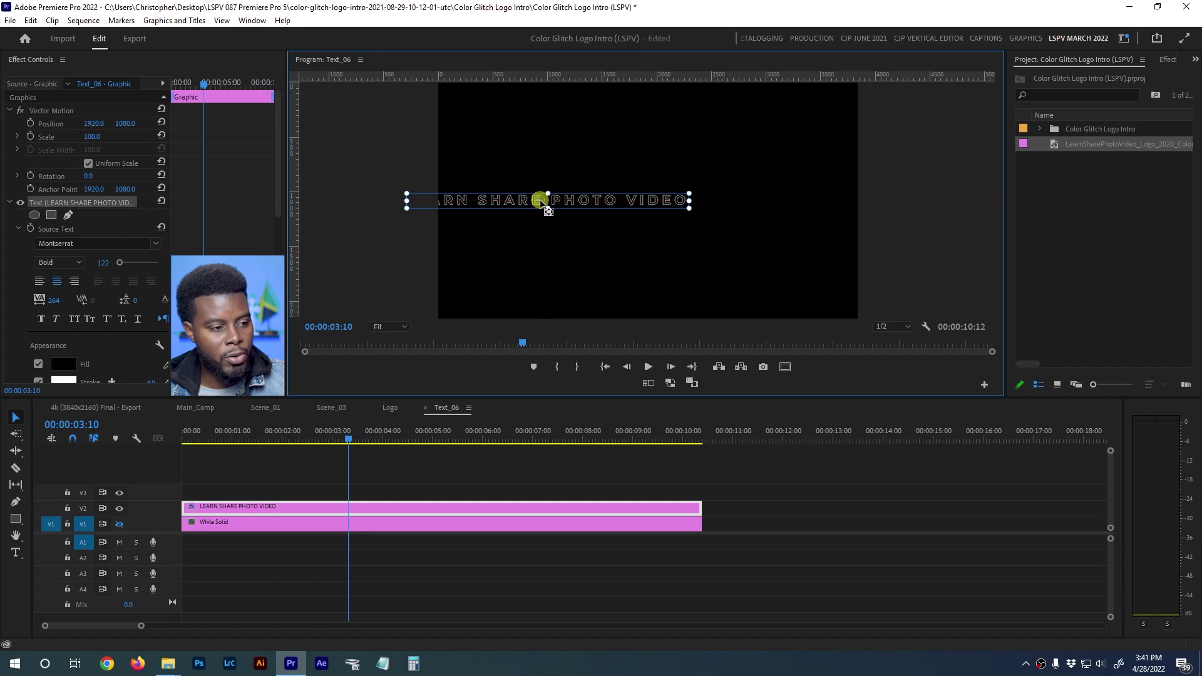
left_click_drag(548, 202, 547, 202)
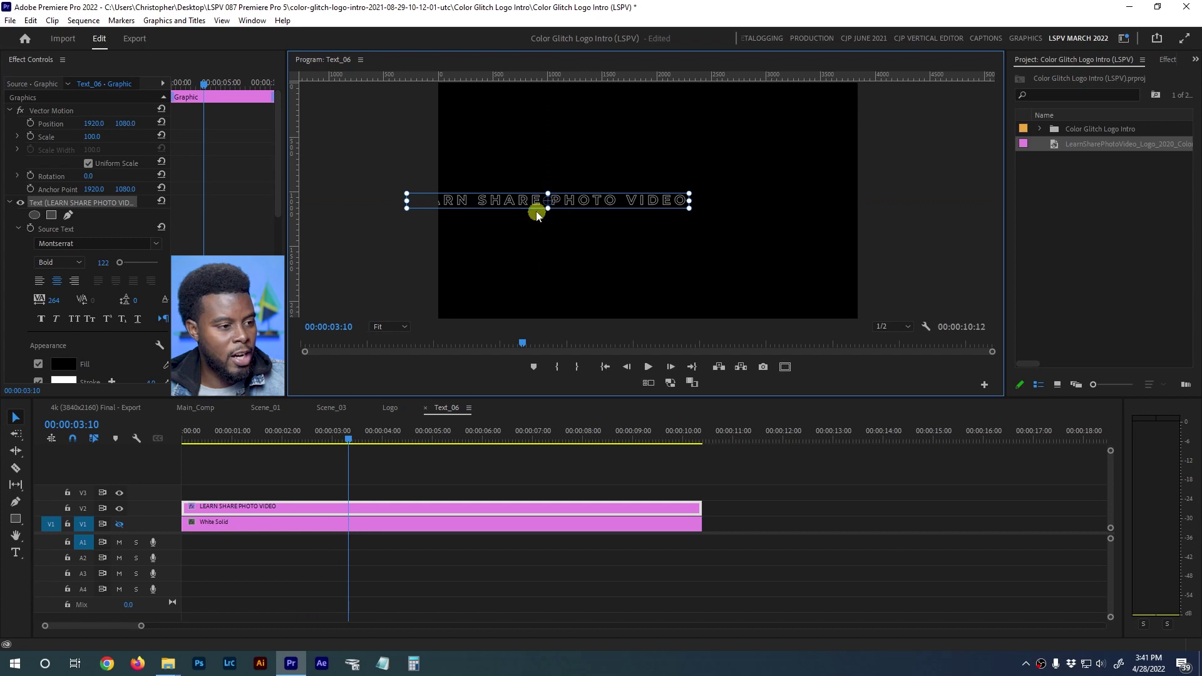
scroll(240, 237, "down", 5)
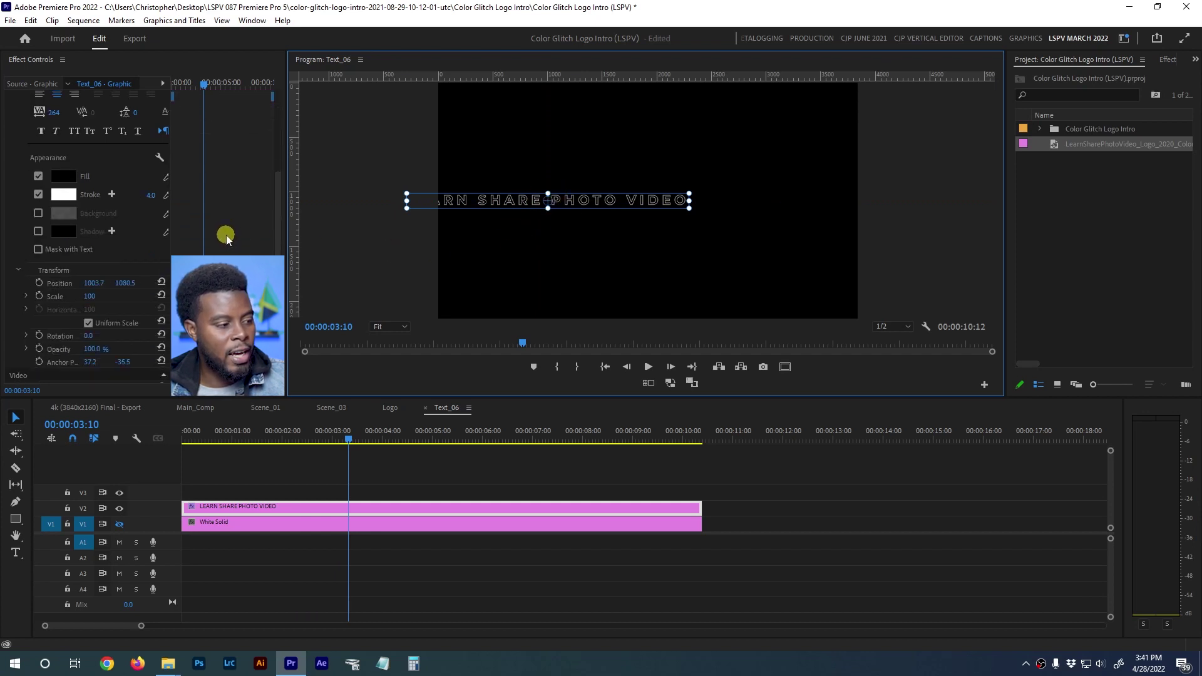
scroll(241, 244, "up", 1)
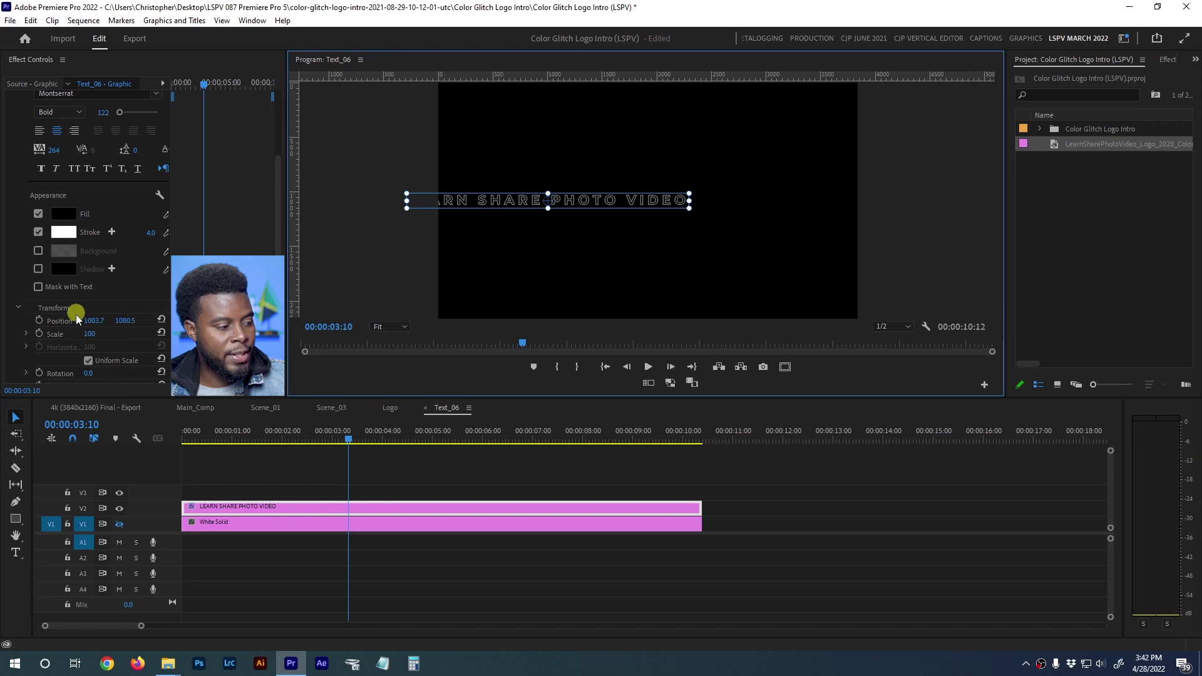
left_click(161, 322)
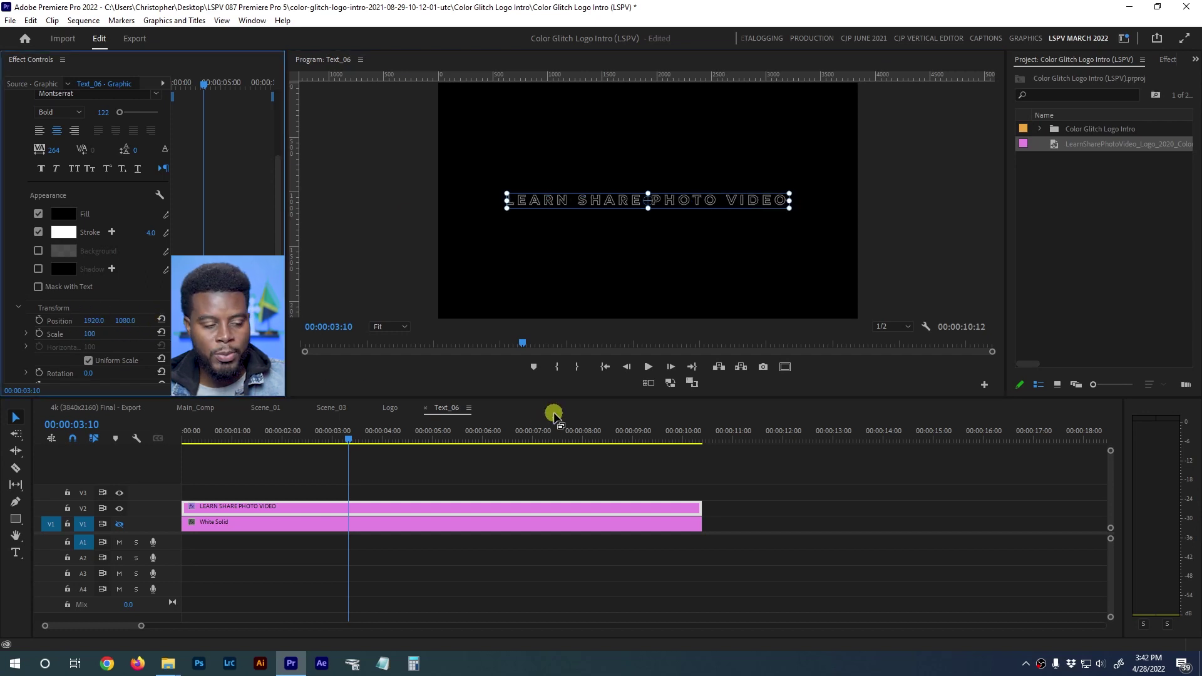
Save the project and check the updated title in Scene_03 at 00:00:01:05
left_click(400, 459)
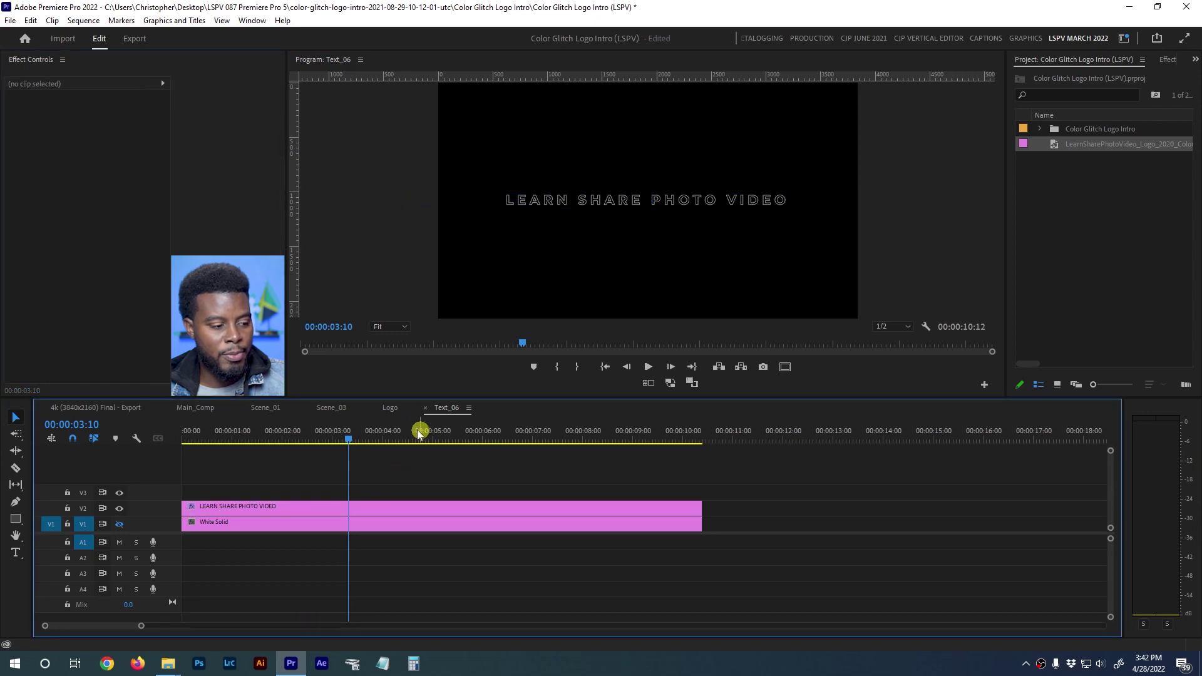
key("ctrl+s")
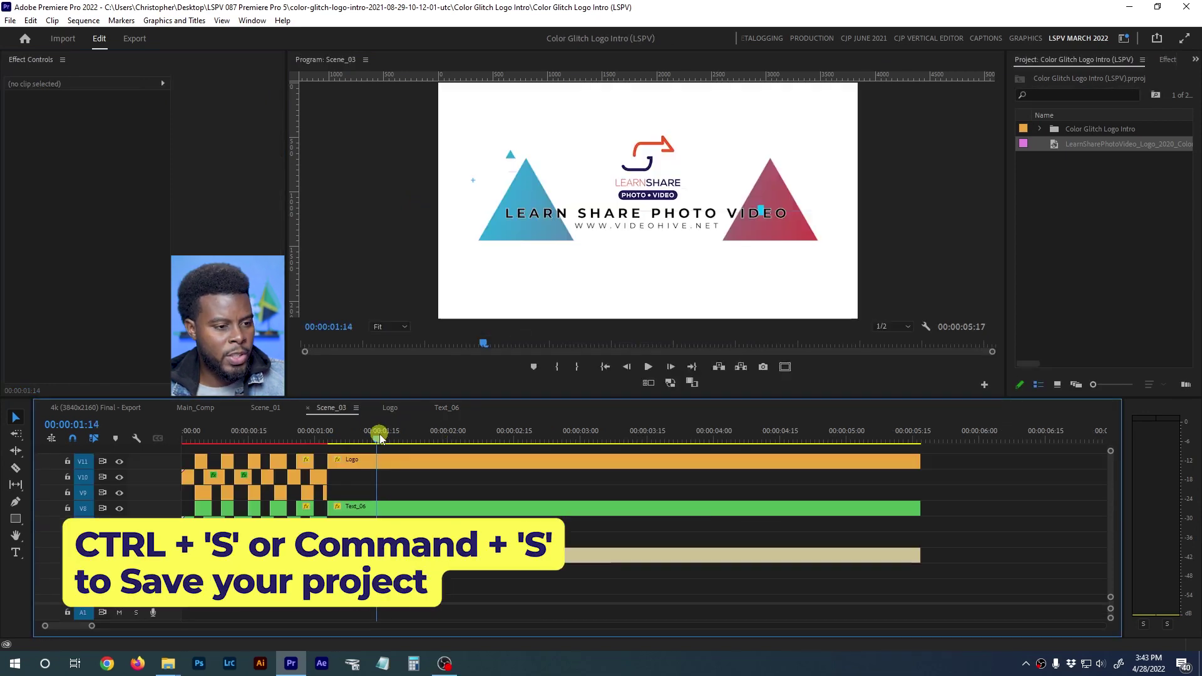
left_click_drag(379, 434, 338, 440)
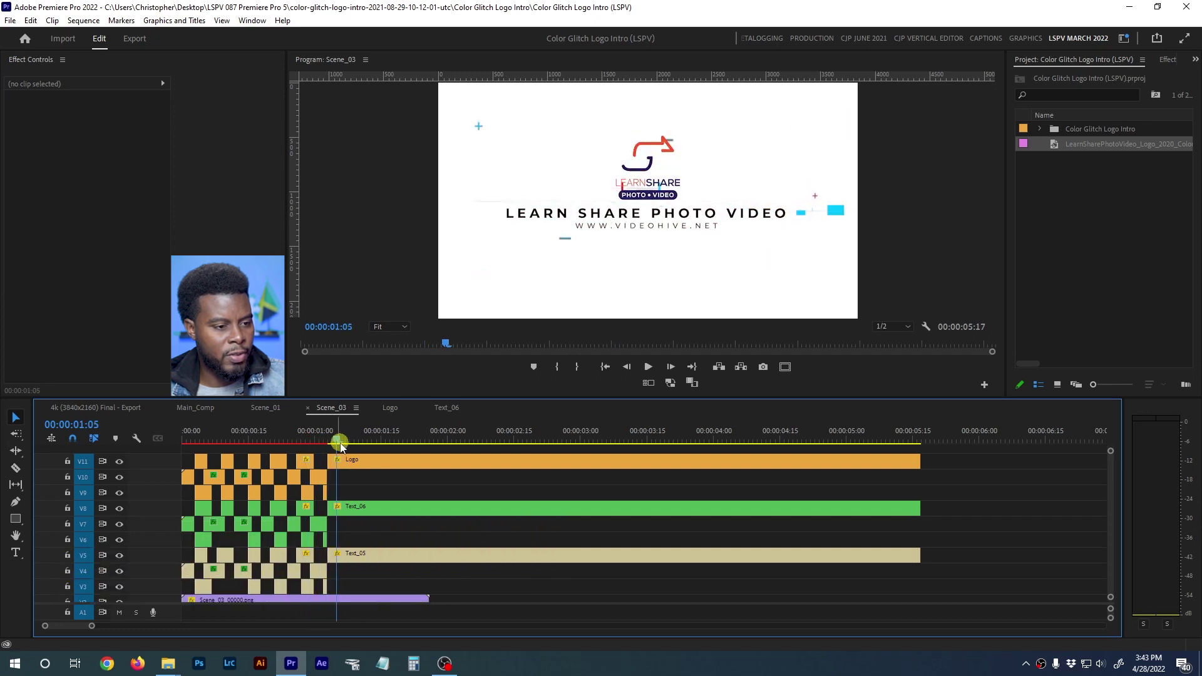
left_click(367, 479)
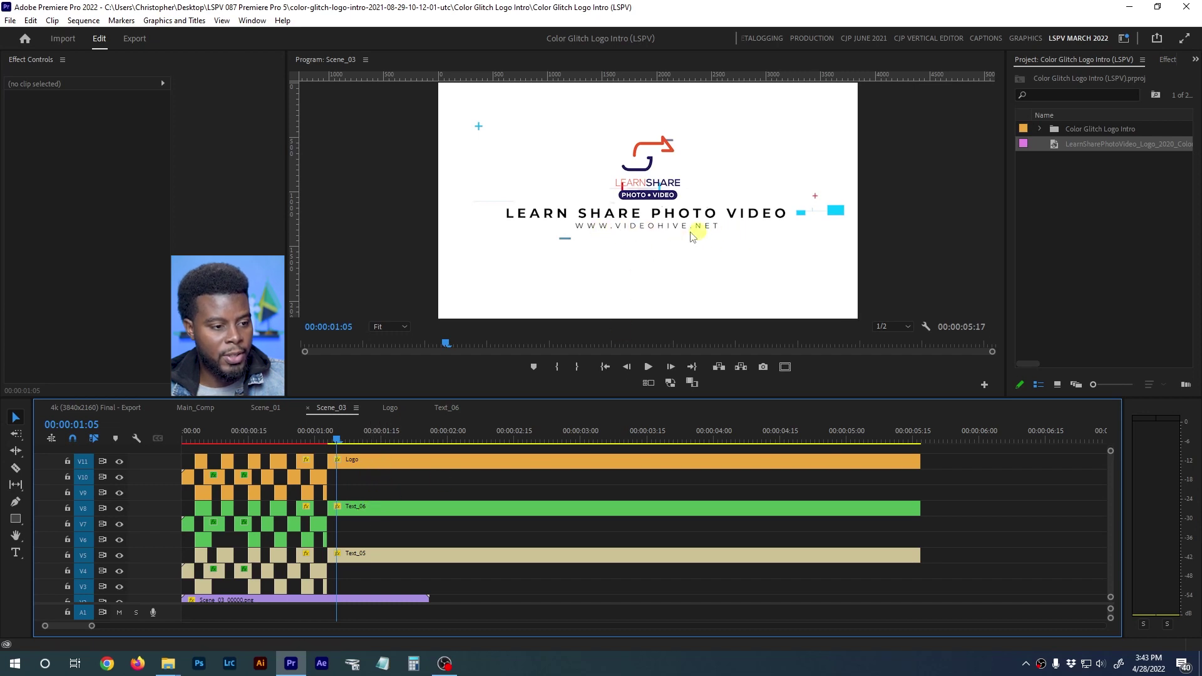
left_click(362, 564)
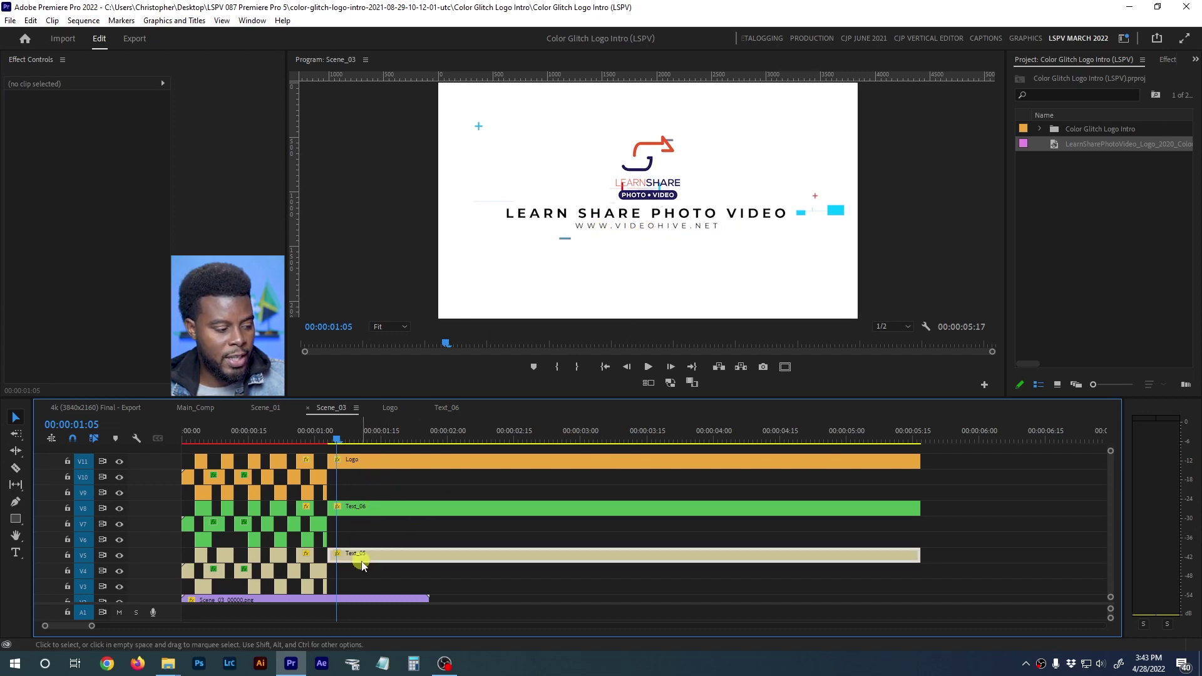
left_click(119, 556)
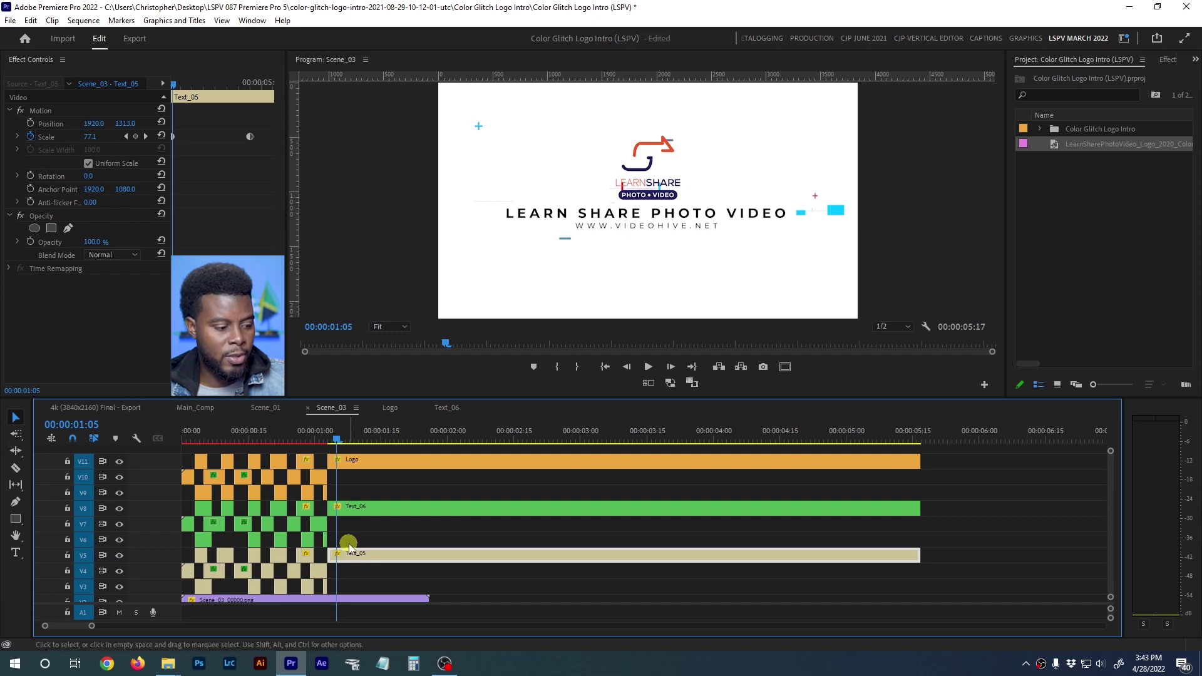
double_click(356, 556)
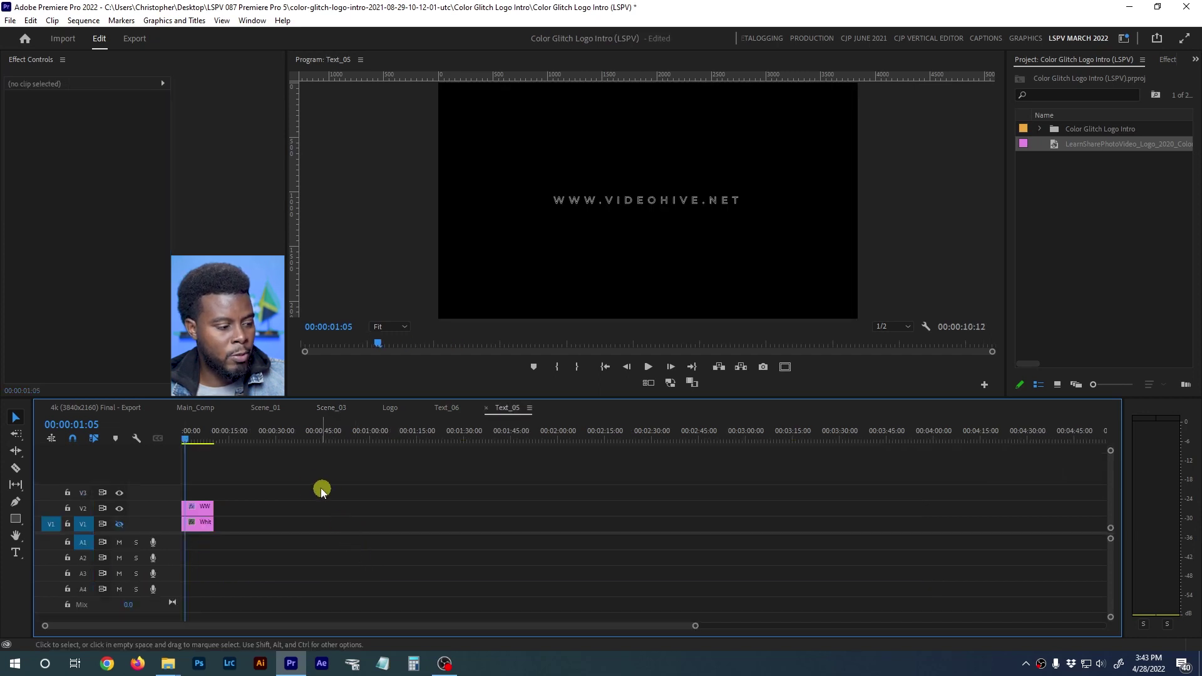
scroll(227, 474, "up", 5)
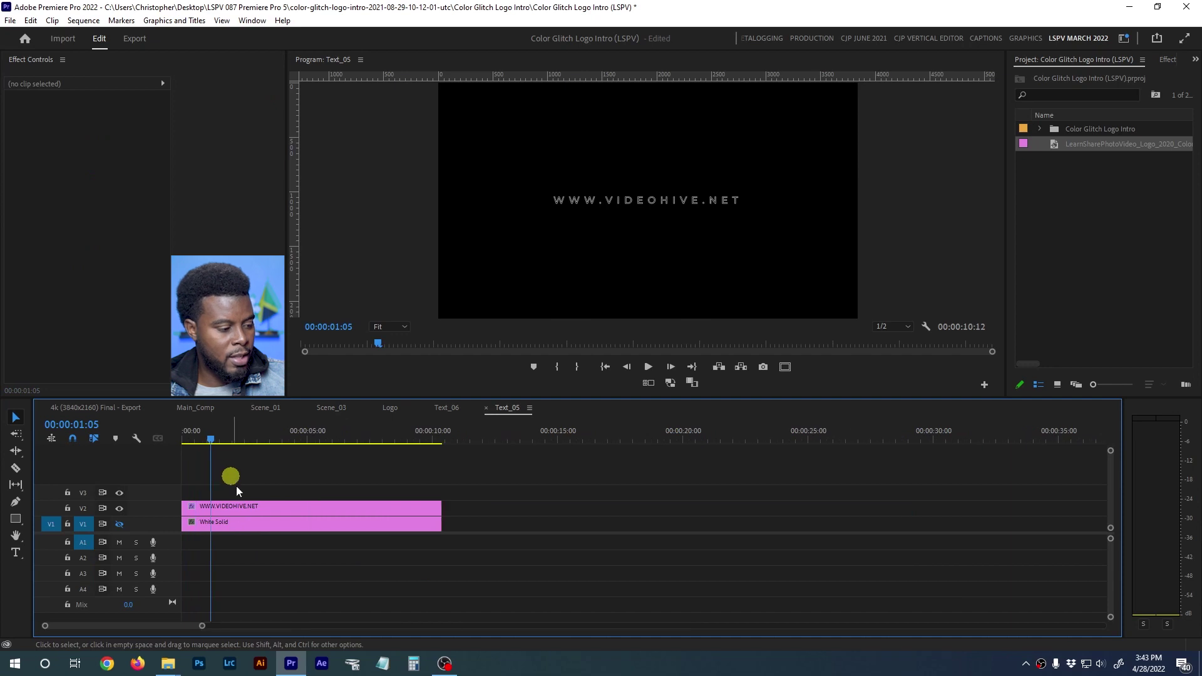
left_click(228, 508)
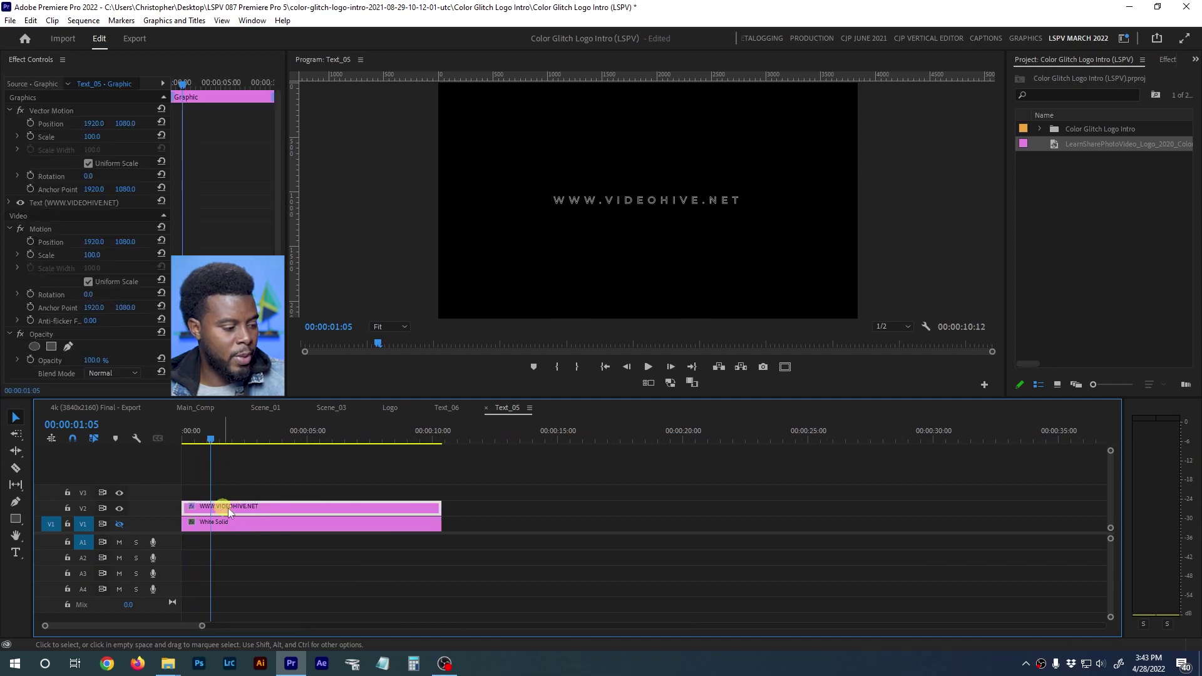
left_click(621, 200)
double_click(620, 197)
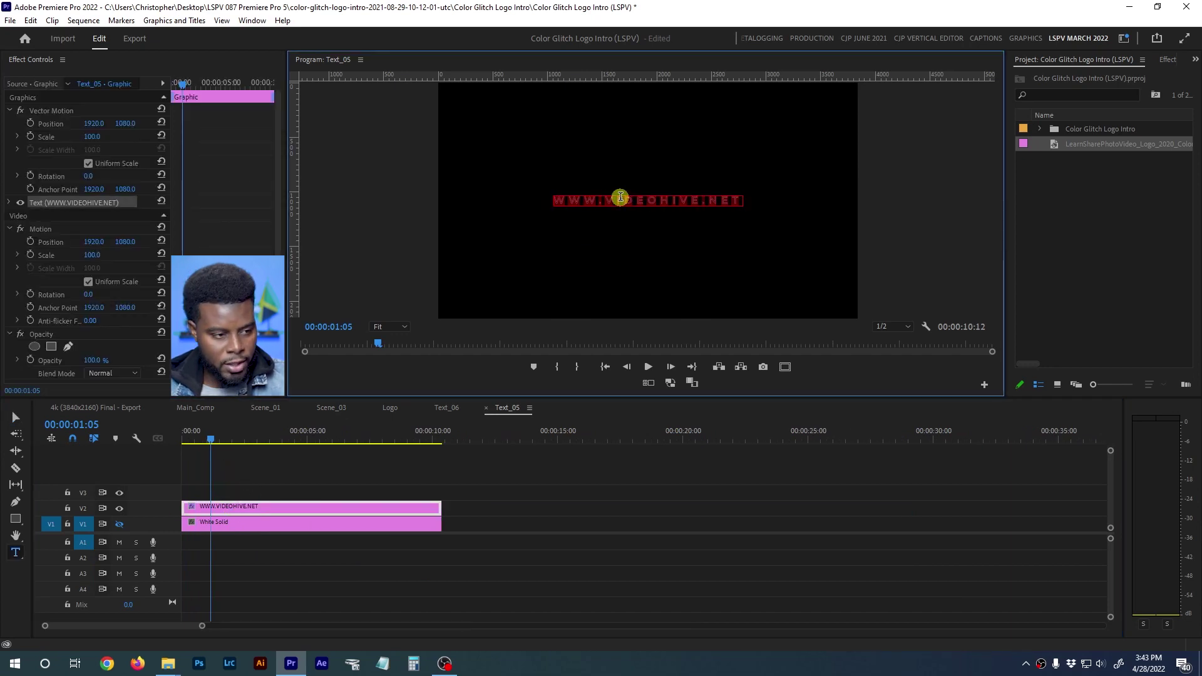
left_click(592, 201)
left_click_drag(609, 199, 697, 196)
type("LEARN")
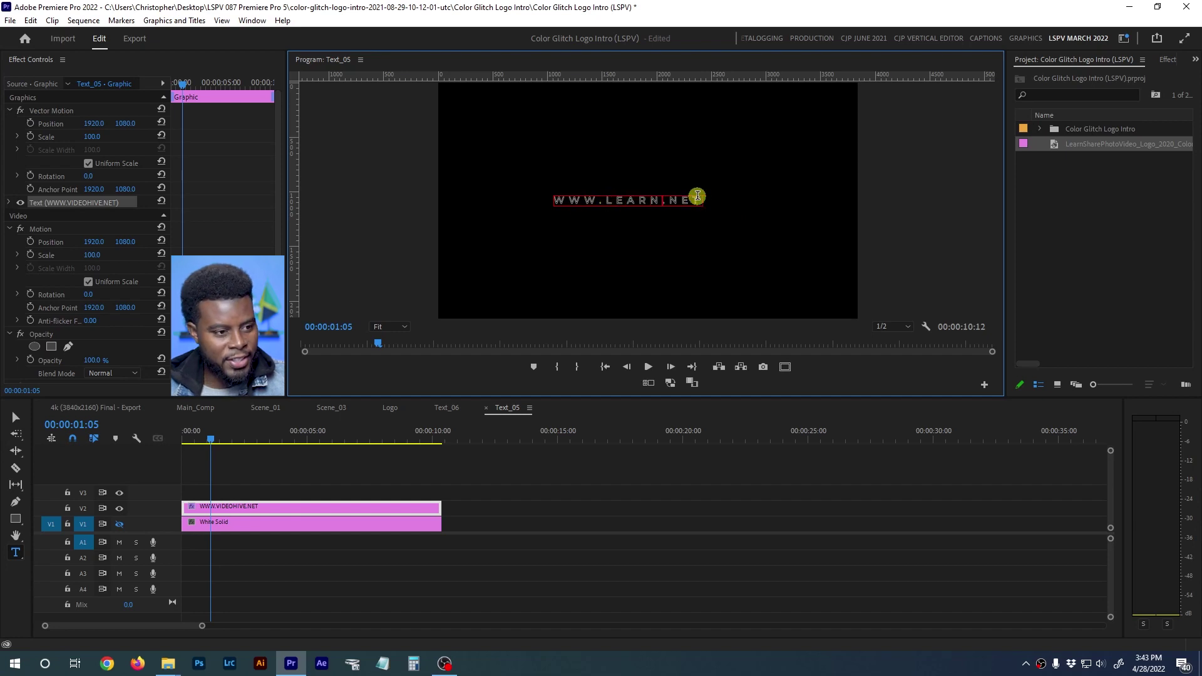
type("SHAREPHOTOVIDEO.")
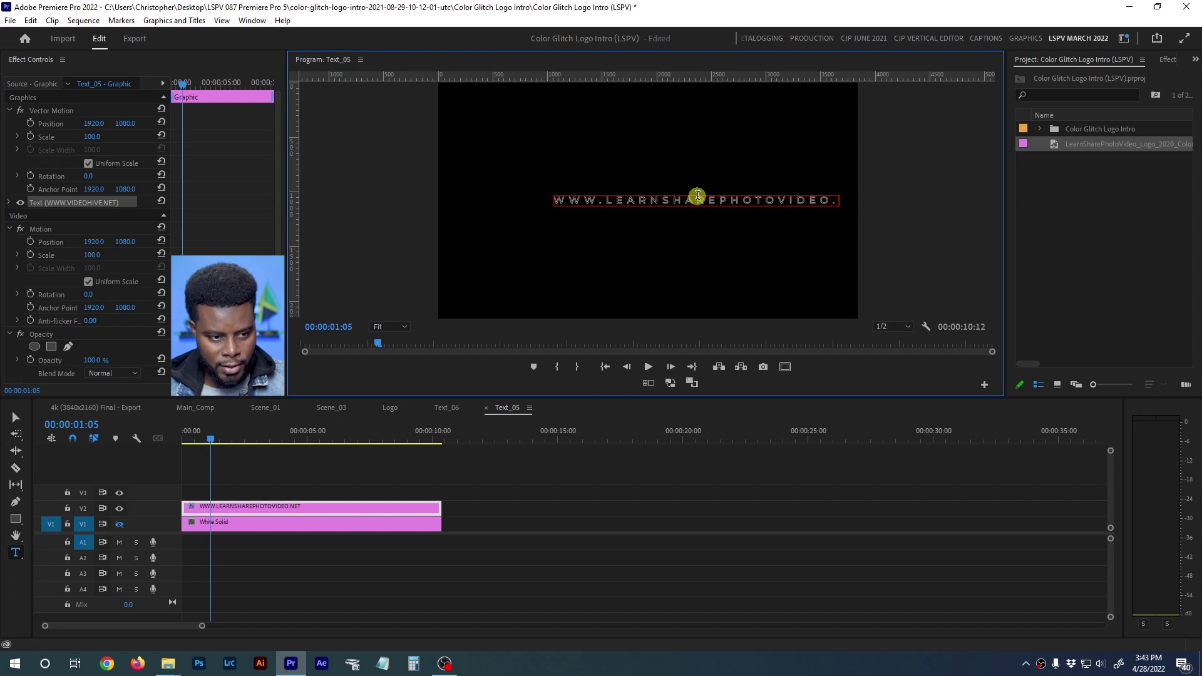
type("COM")
Leave text editing and move the website text's anchor point to the middle of the text
left_click(283, 509)
key("v")
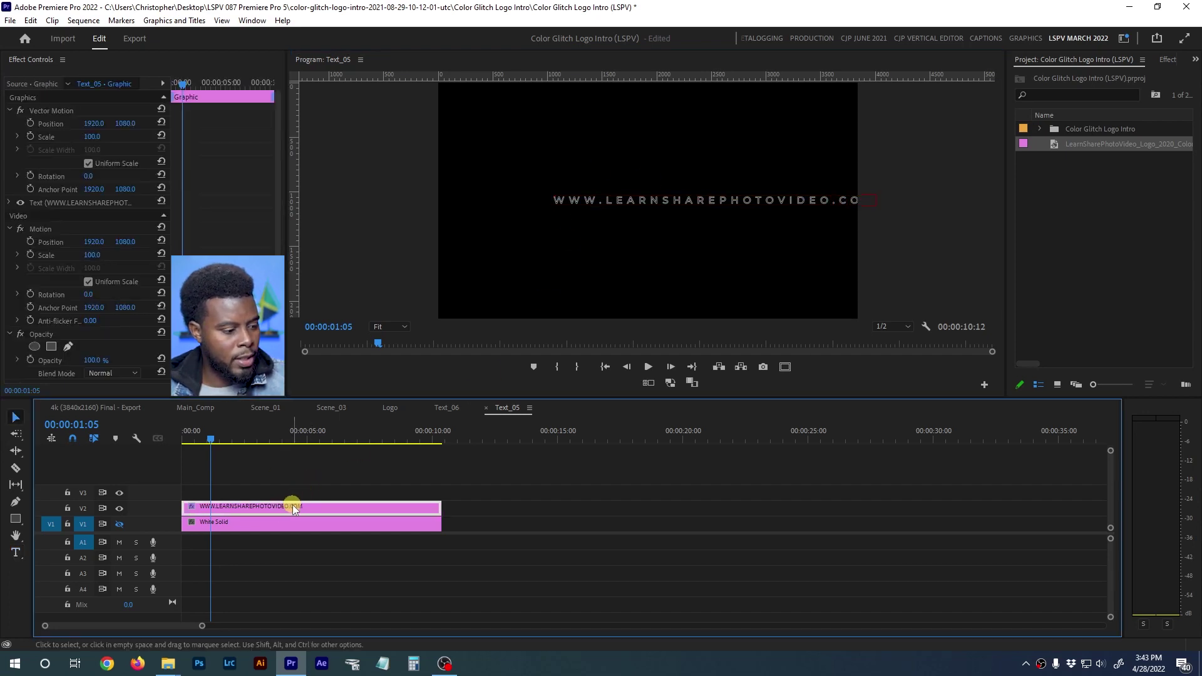
left_click(717, 200)
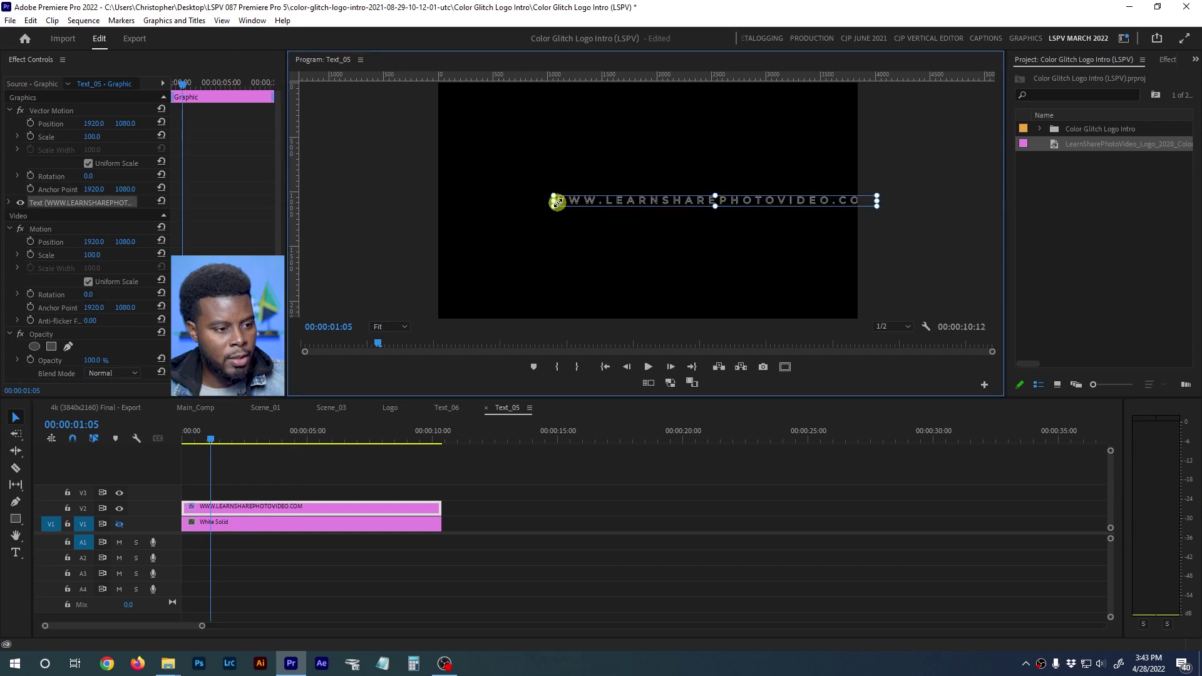
left_click_drag(554, 203, 710, 202)
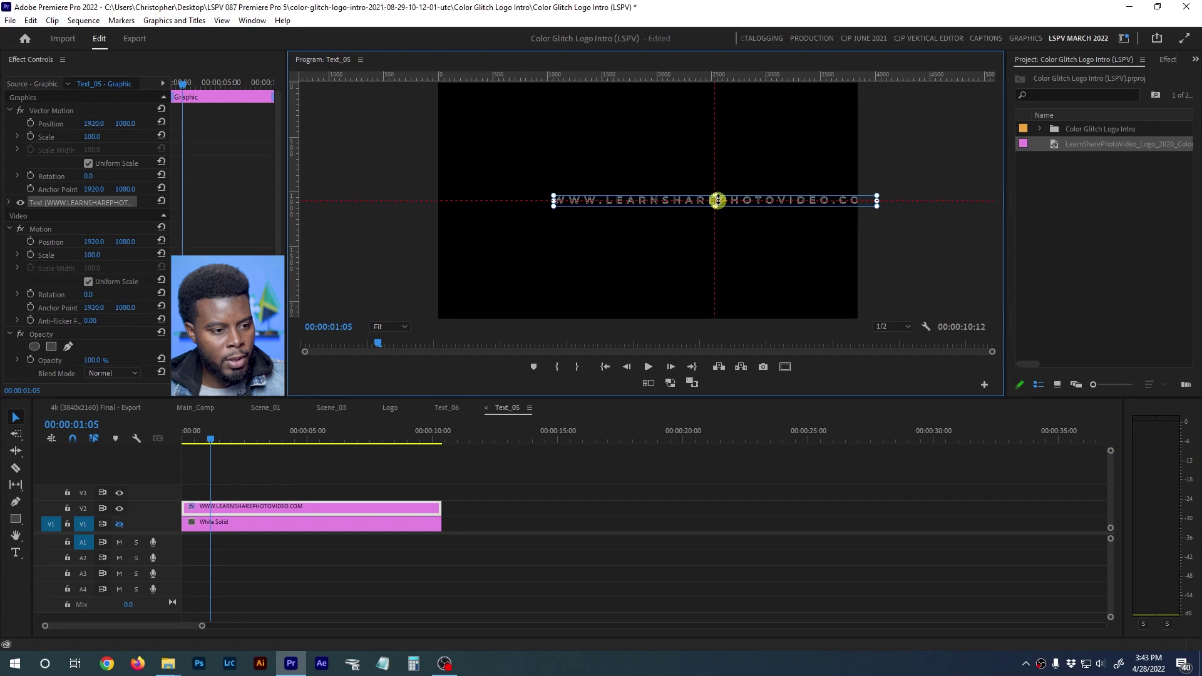
Reset the Position of the website text in its own Transform properties so the text is centered in the frame
scroll(232, 238, "down", 1)
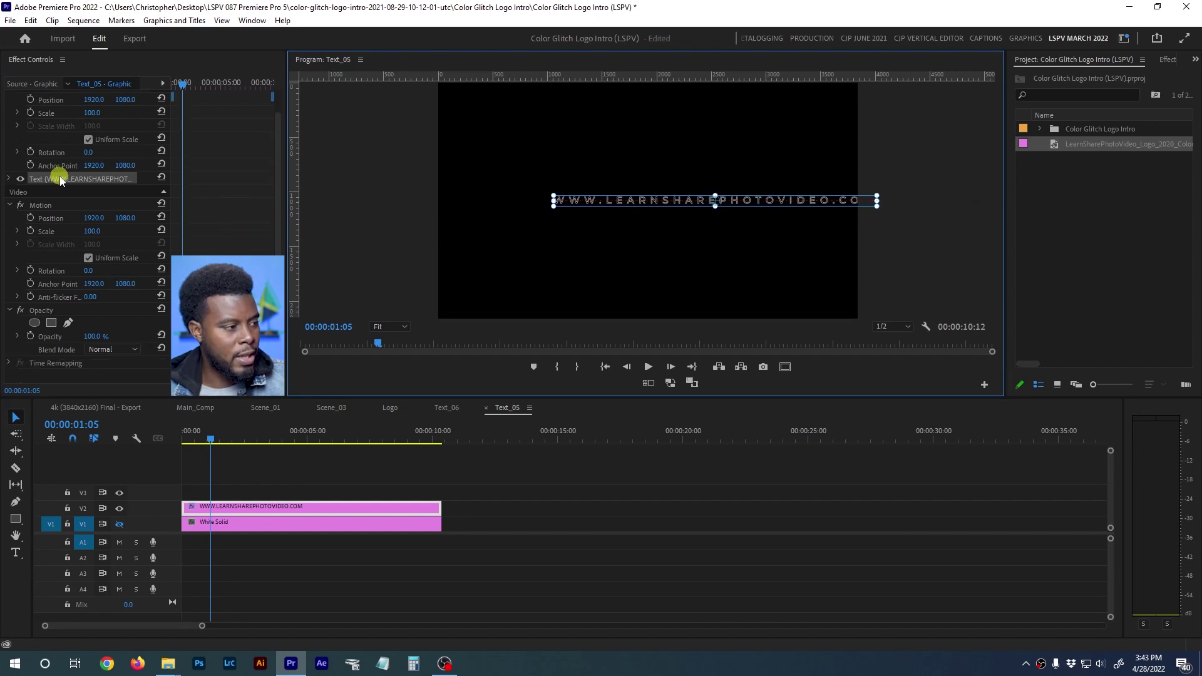
scroll(8, 216, "up", 1)
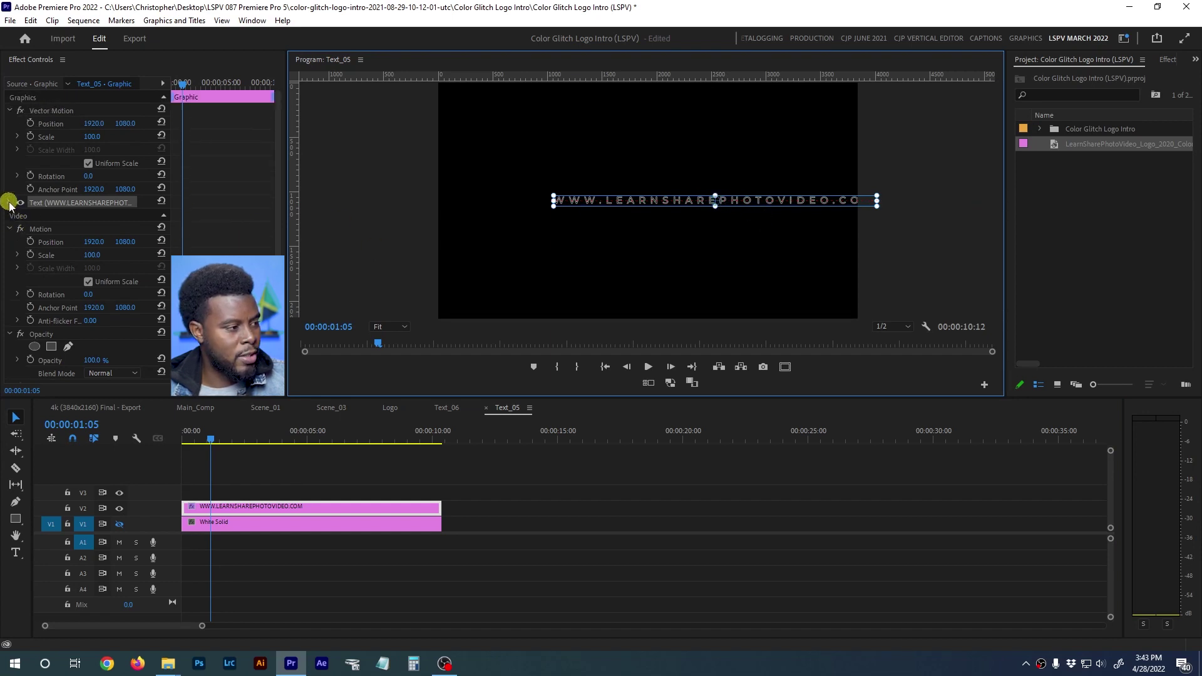
left_click(10, 203)
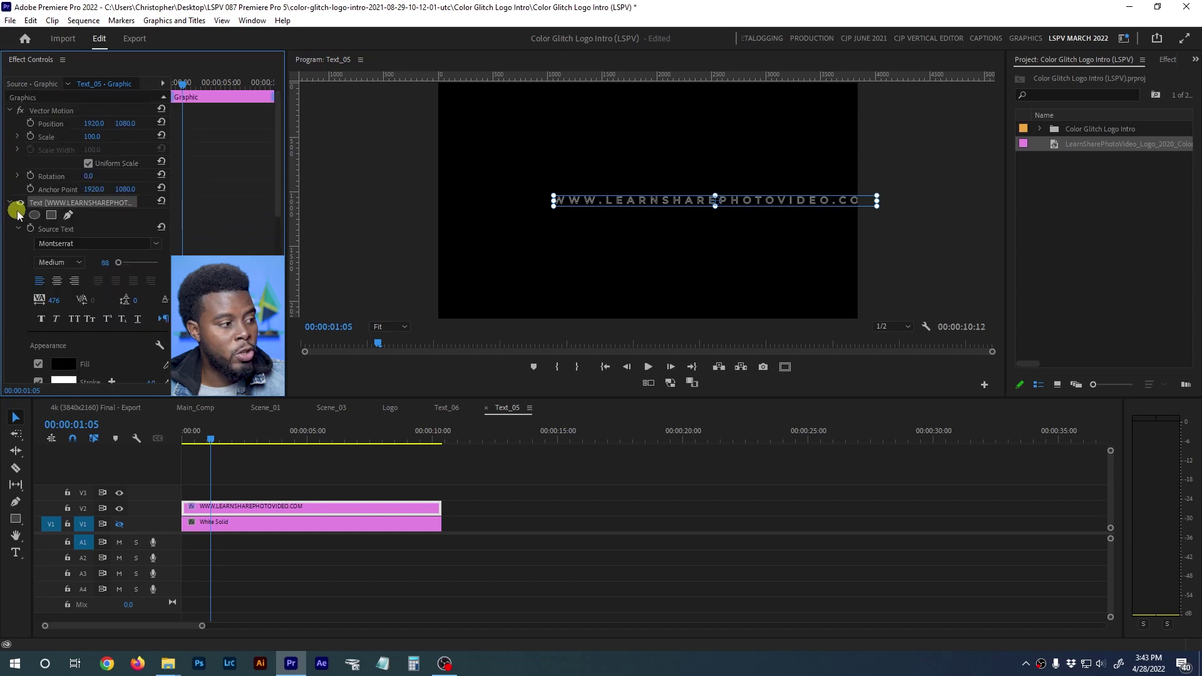
left_click(13, 203)
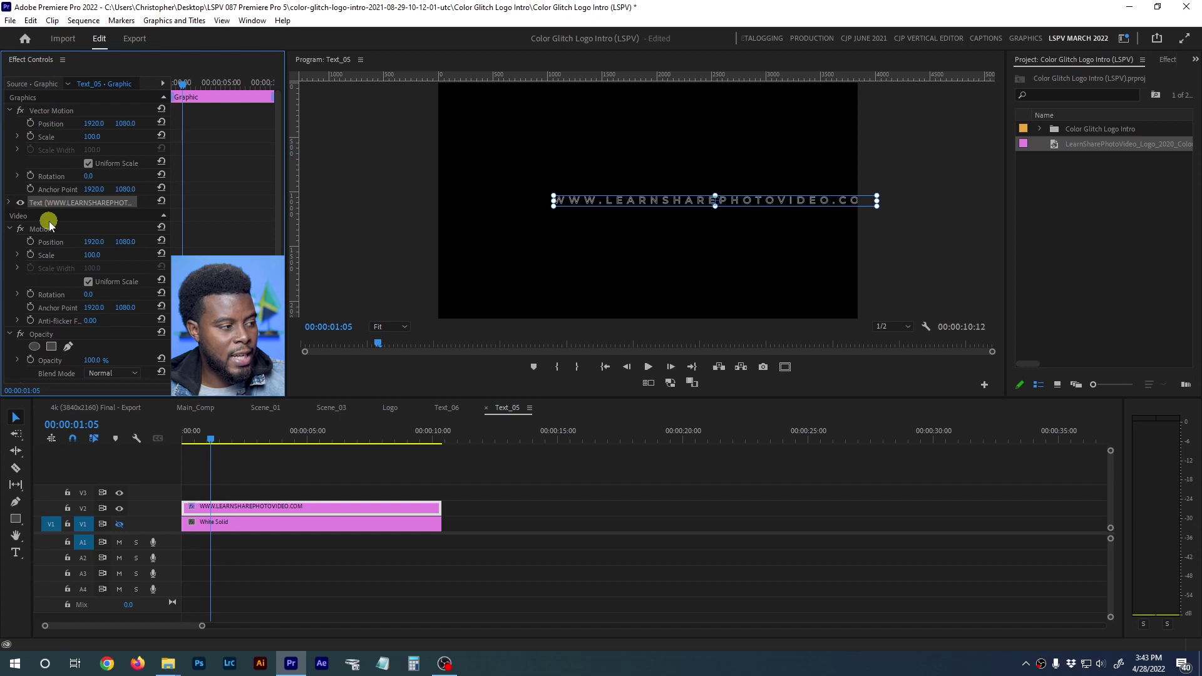
left_click(9, 202)
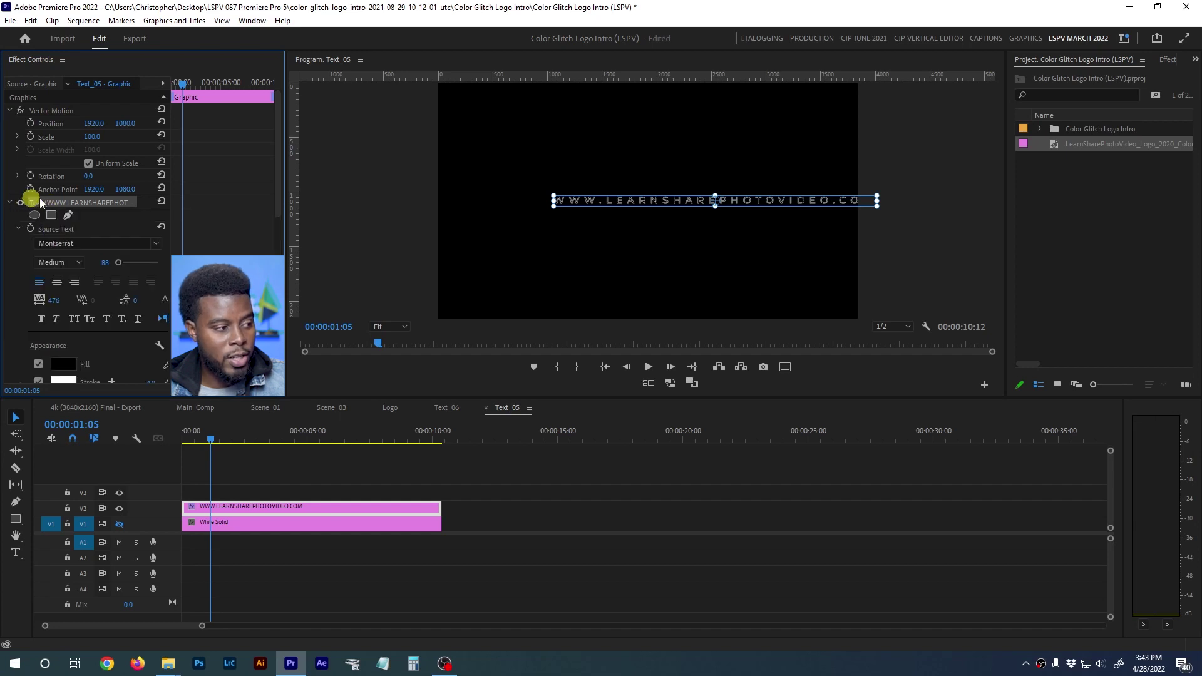
scroll(44, 247, "down", 5)
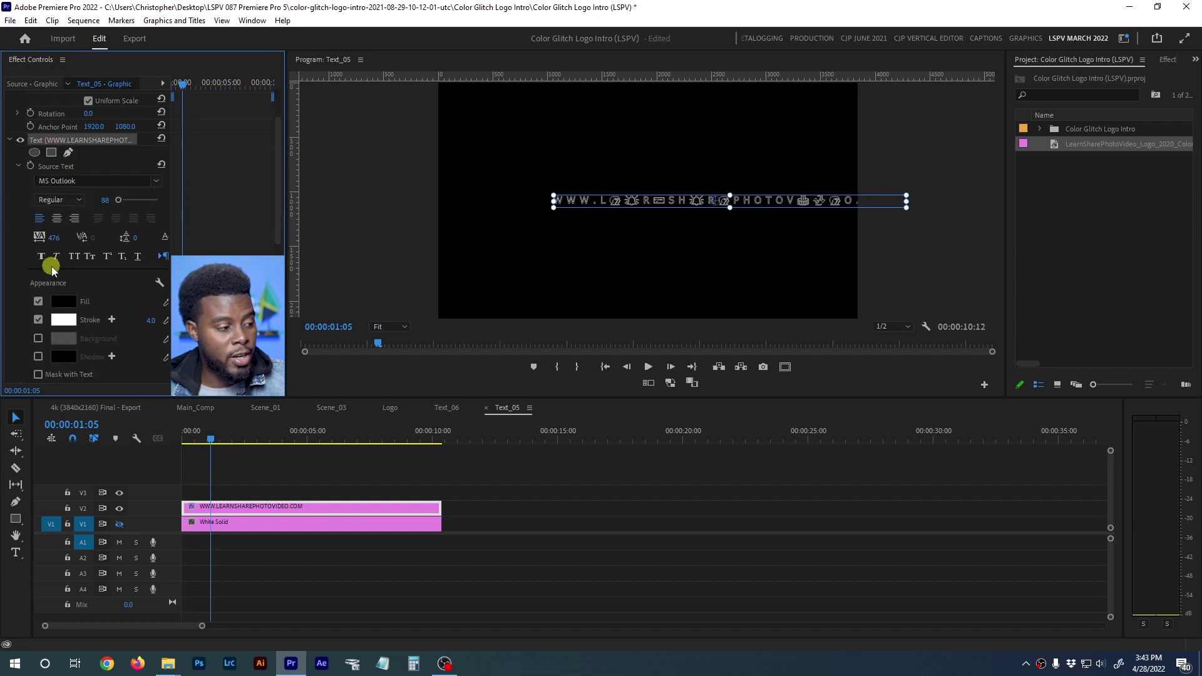
scroll(44, 257, "down", 8)
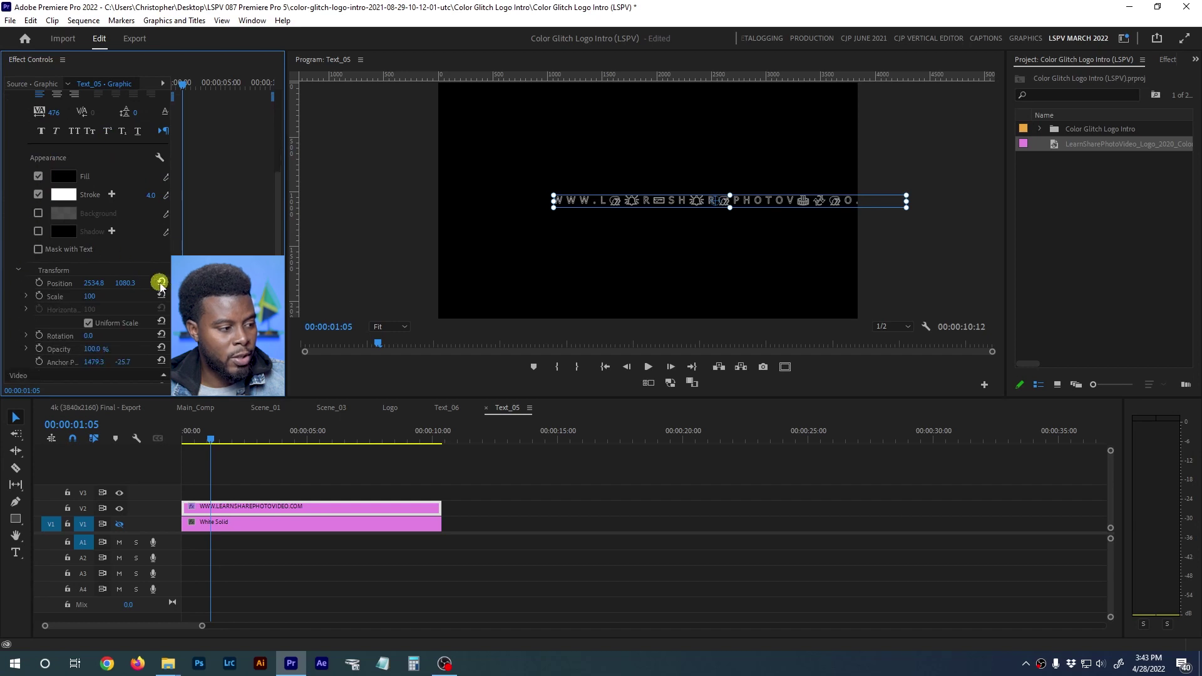
left_click(161, 283)
left_click(299, 470)
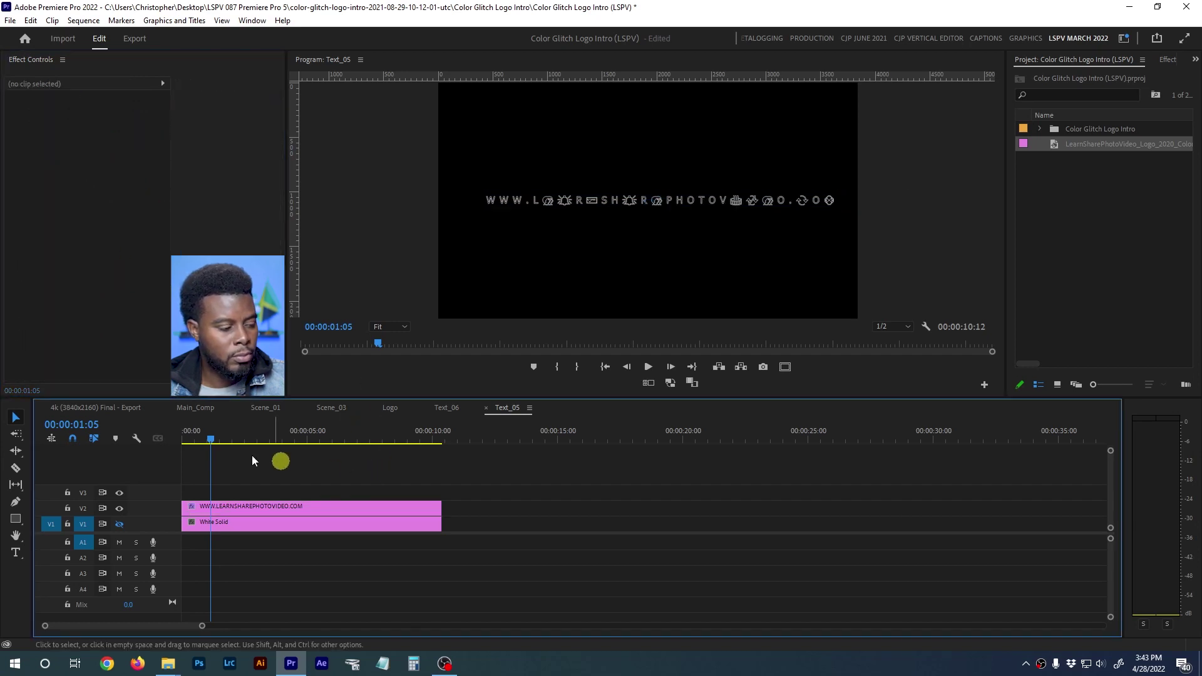
Preview the Text_05 sequence briefly, return to its start, and check the website text in Scene_03
key("space")
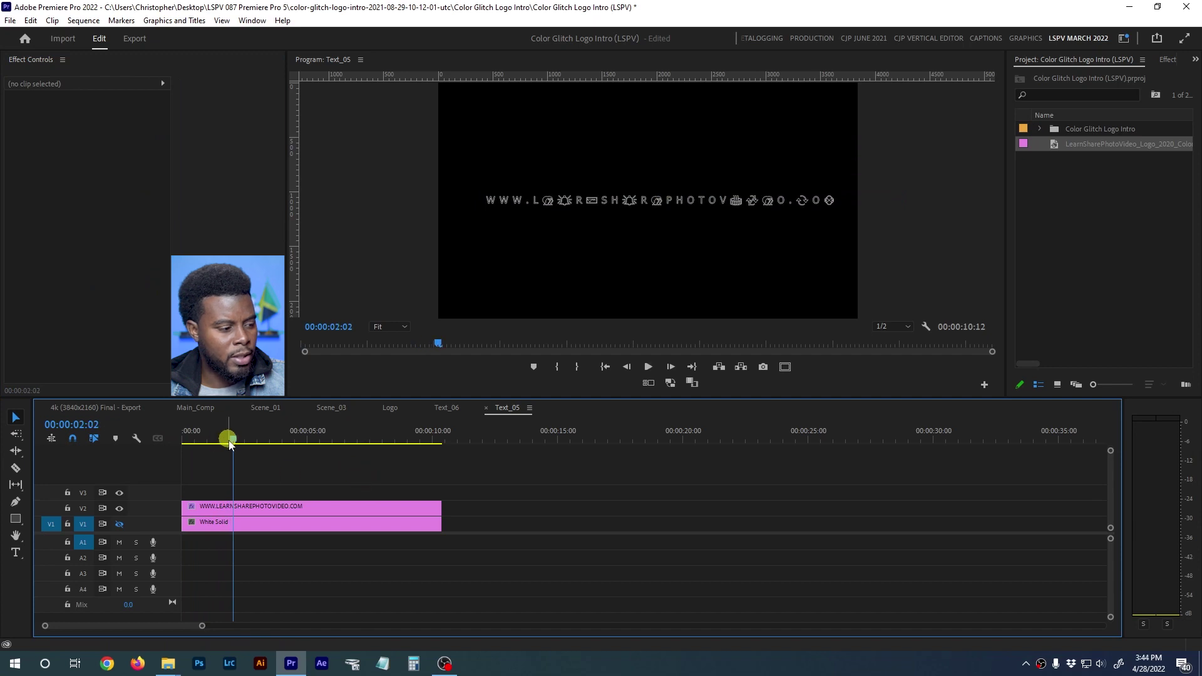
key("space")
key("Home")
left_click(446, 407)
left_click(391, 408)
left_click(331, 408)
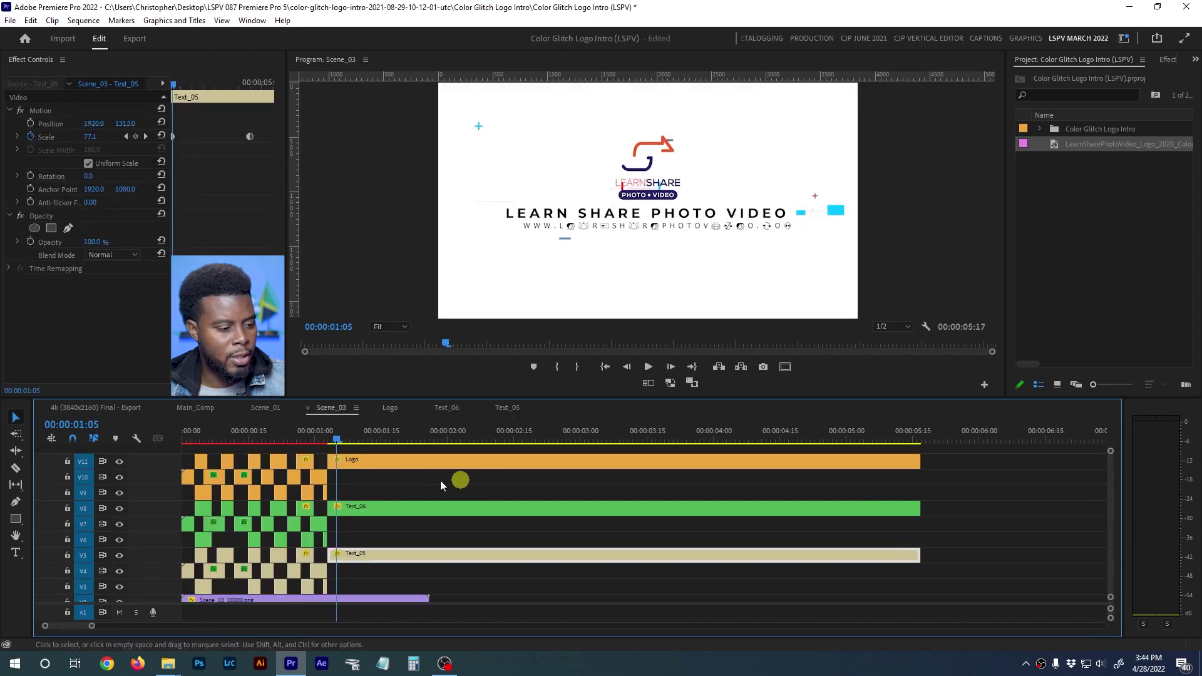
left_click(508, 409)
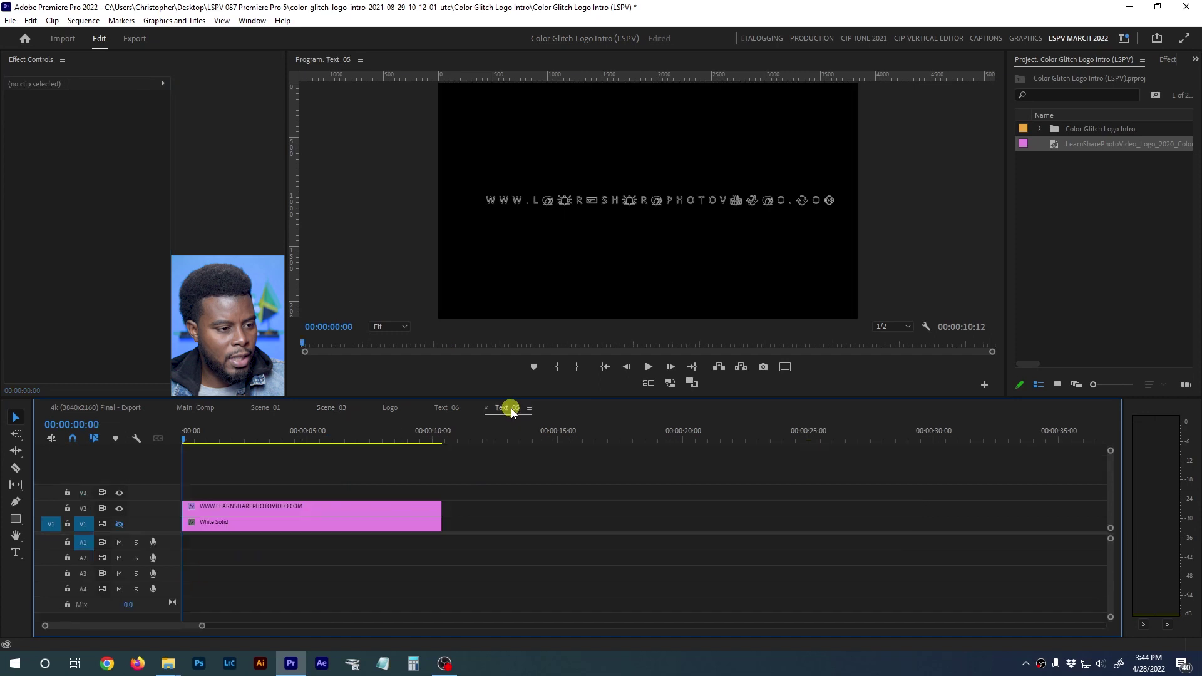
left_click(282, 506)
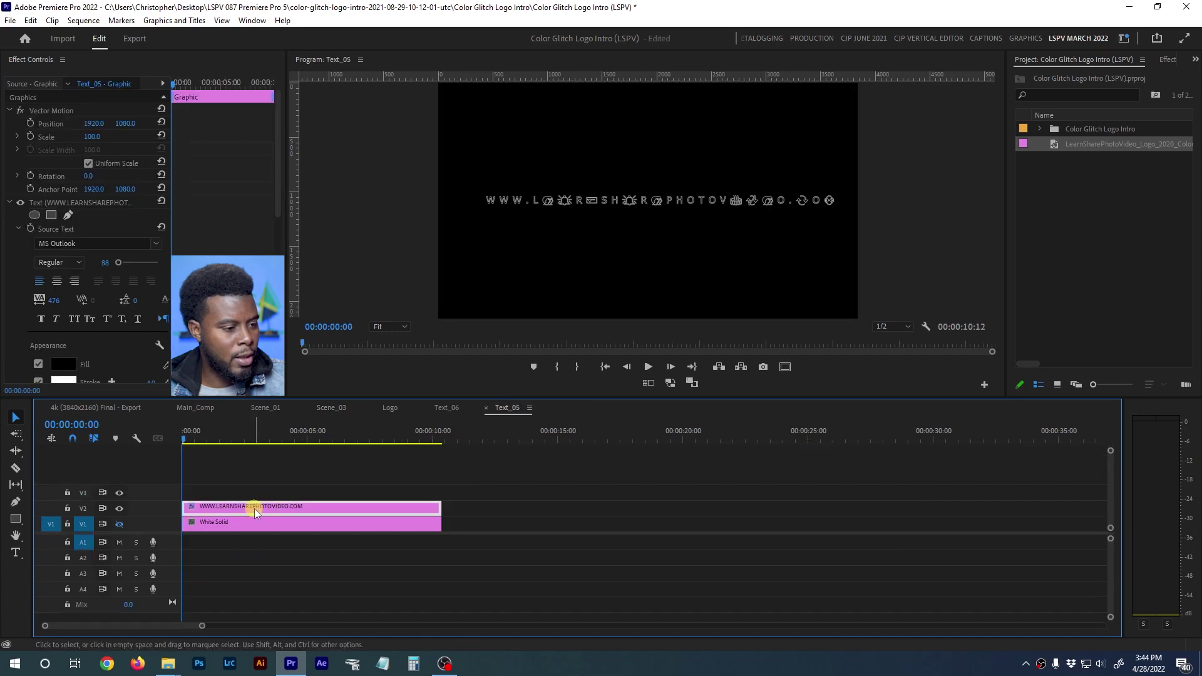
double_click(598, 203)
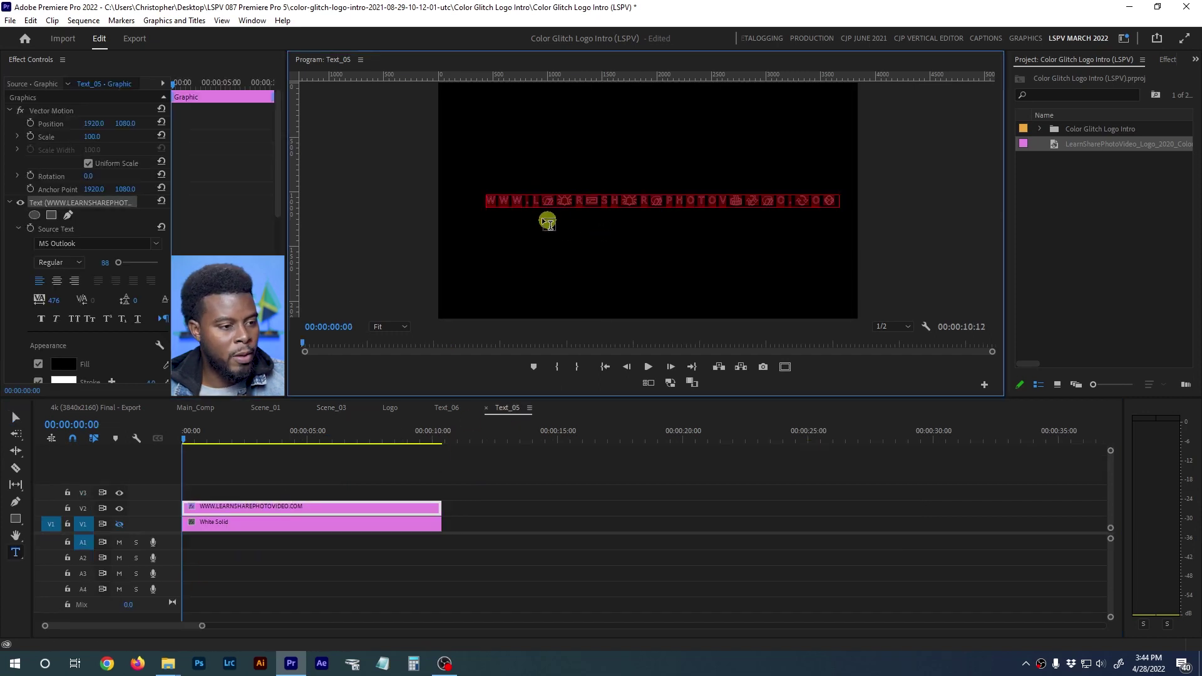
left_click(624, 216)
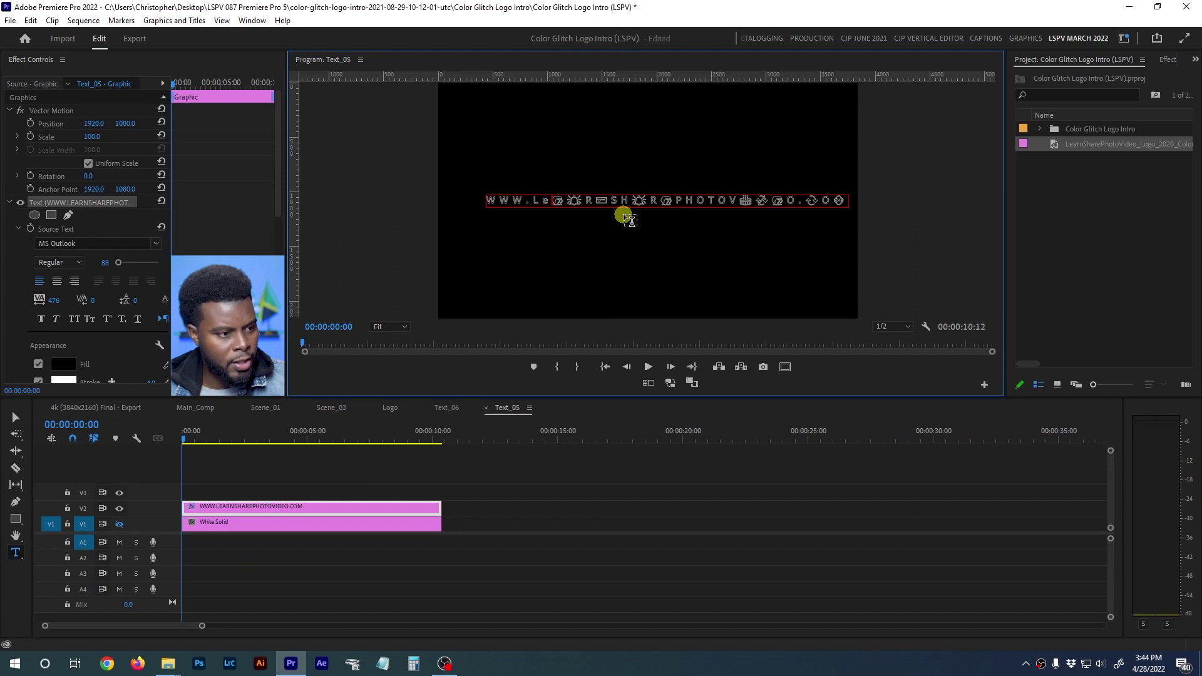
key("Delete")
key("Delete")
key("Delete")
key("Delete")
key("Delete")
key("Delete")
key("Delete")
key("Delete")
key("Delete")
key("Delete")
key("Delete")
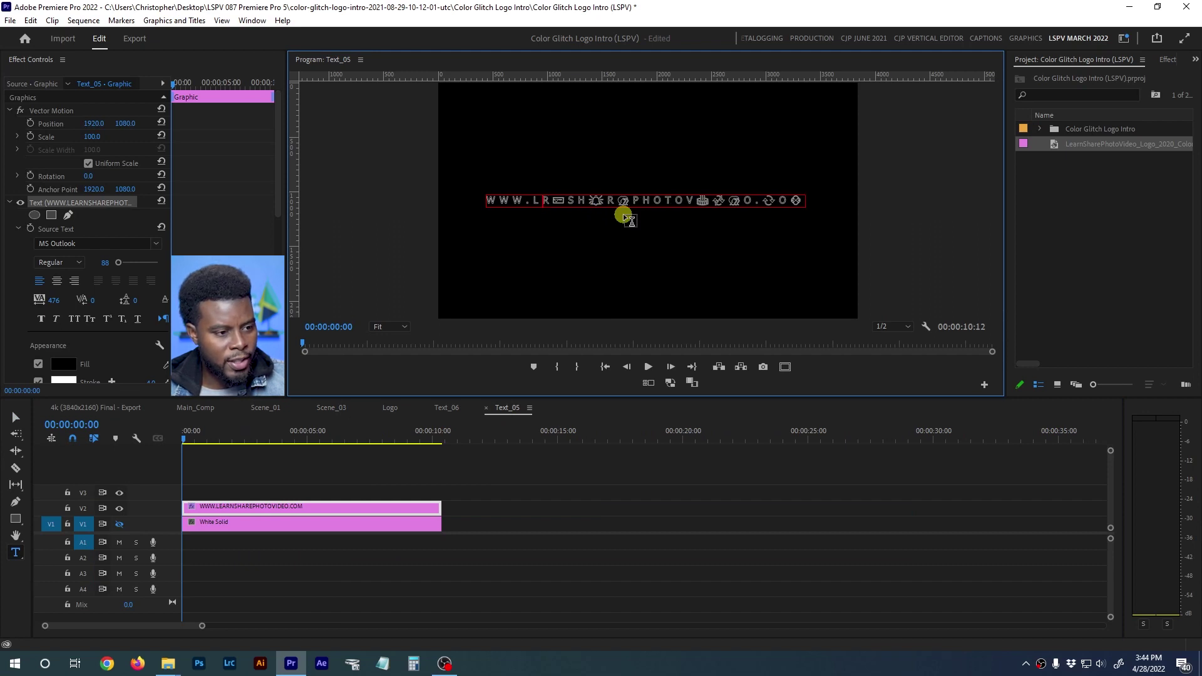
key("Delete")
key("Delete")
key("Delete")
key("Delete")
key("Delete")
key("Delete")
key("Delete")
key("Delete")
key("Delete")
key("Delete")
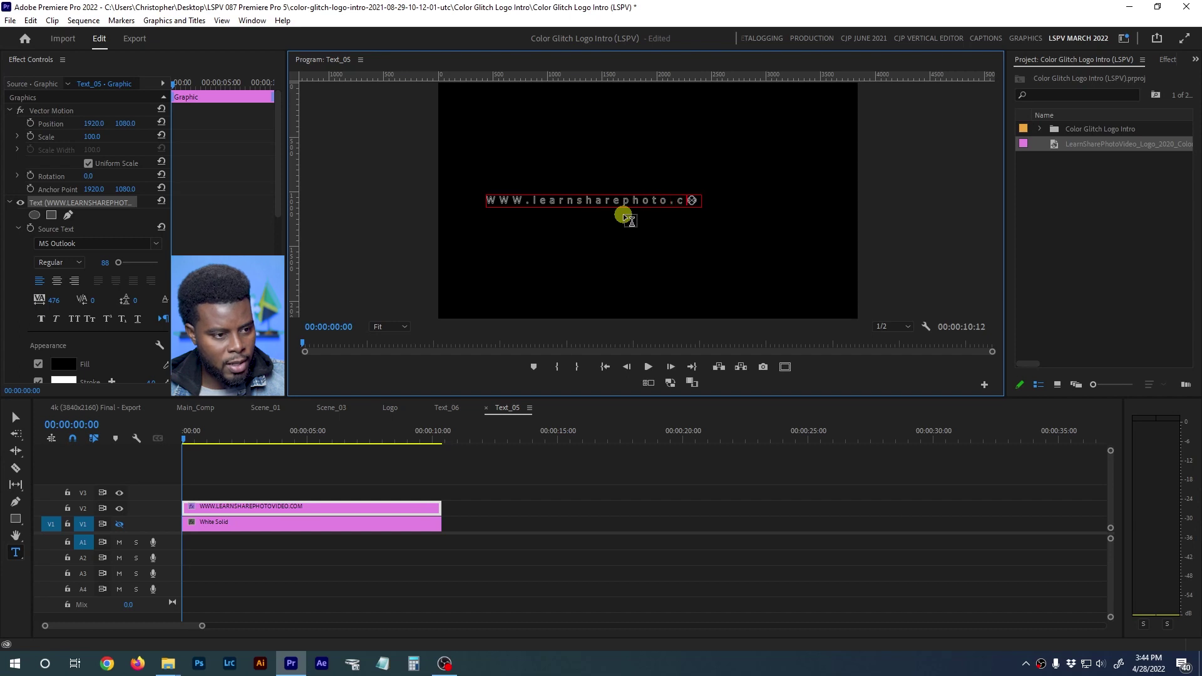
left_click(624, 216)
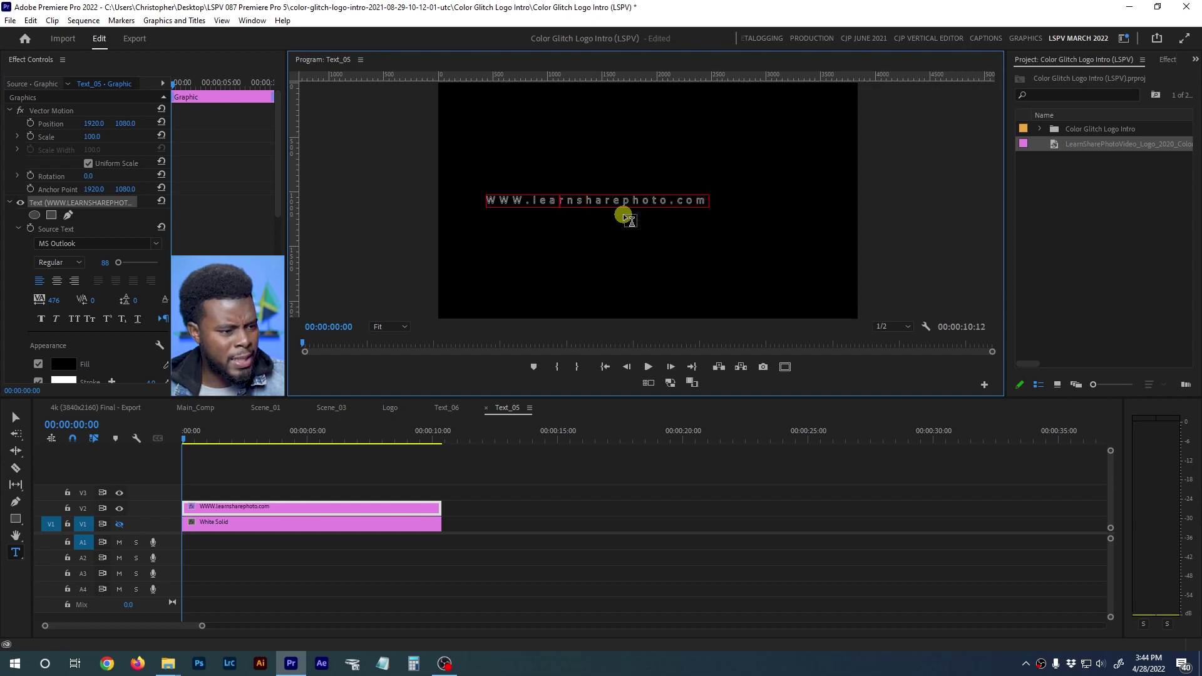
key("BackSpace")
key("BackSpace")
key("BackSpace")
key("BackSpace")
type("www.")
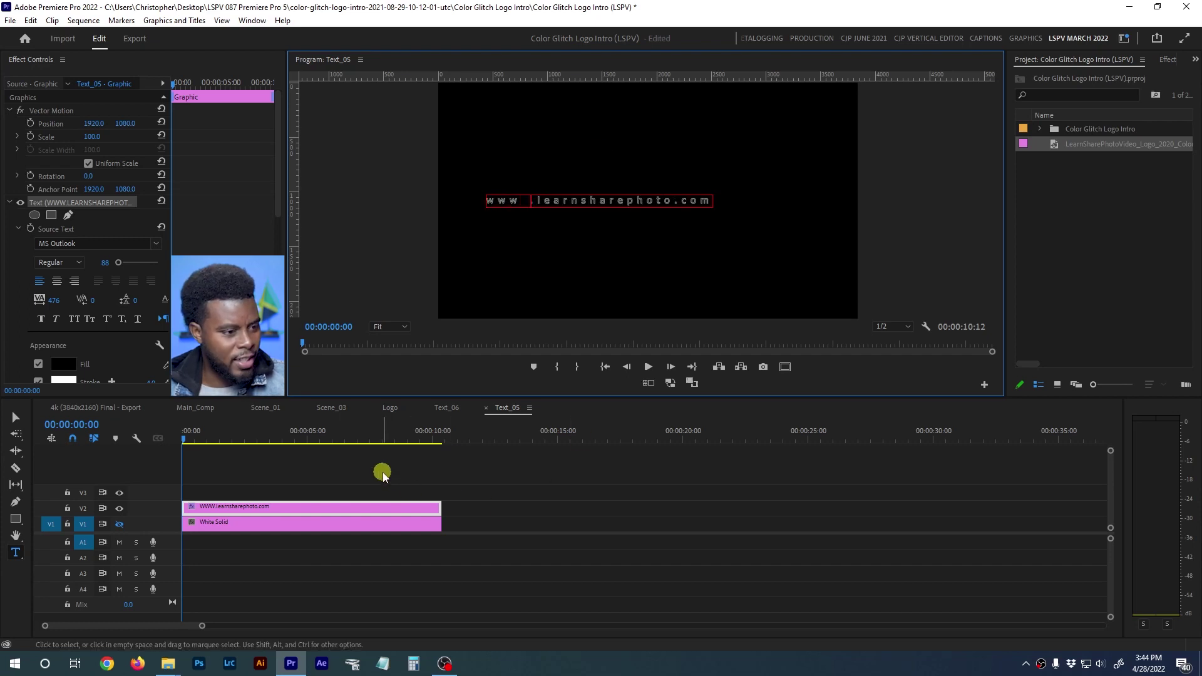
left_click(380, 475)
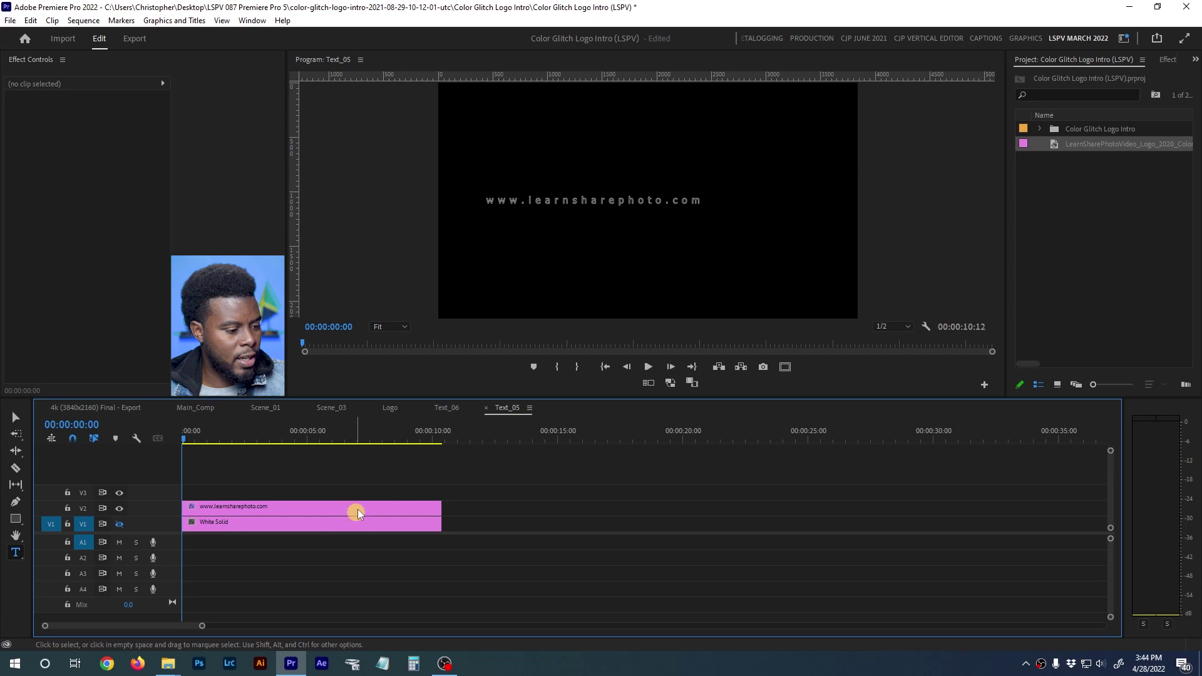
Recenter the website text by placing its anchor point mid-text and resetting its position, and check it in Scene_03
key("v")
left_click(612, 209)
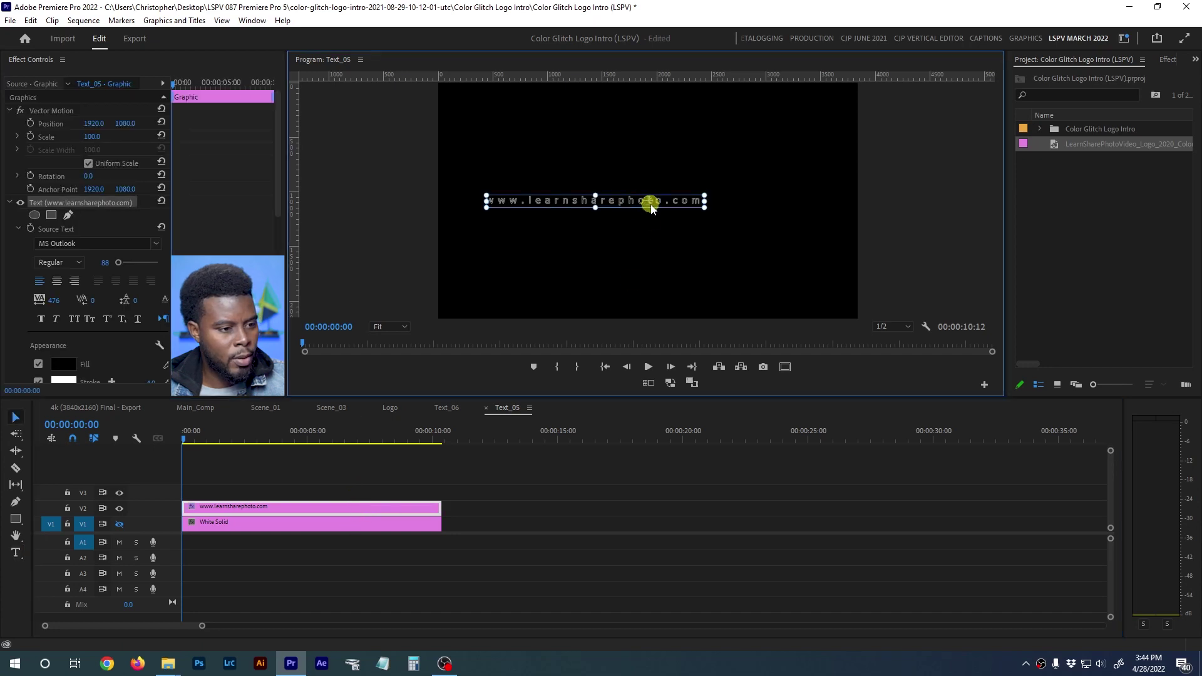
left_click_drag(651, 205, 596, 205)
scroll(88, 238, "down", 5)
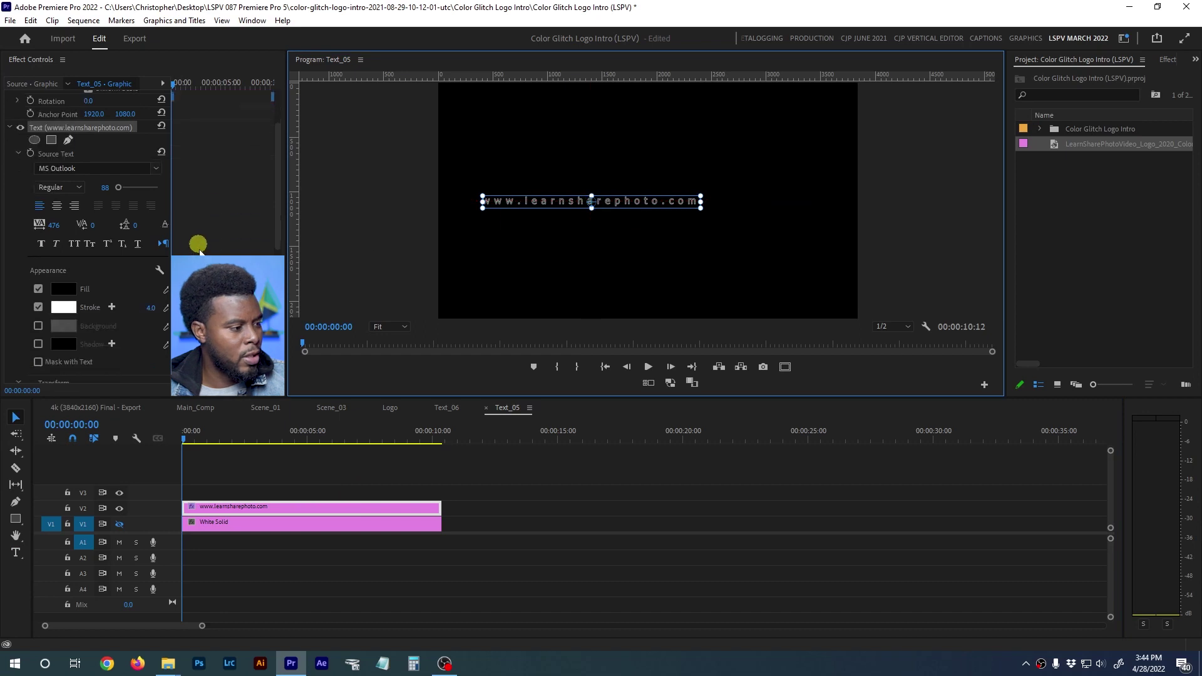
left_click(161, 270)
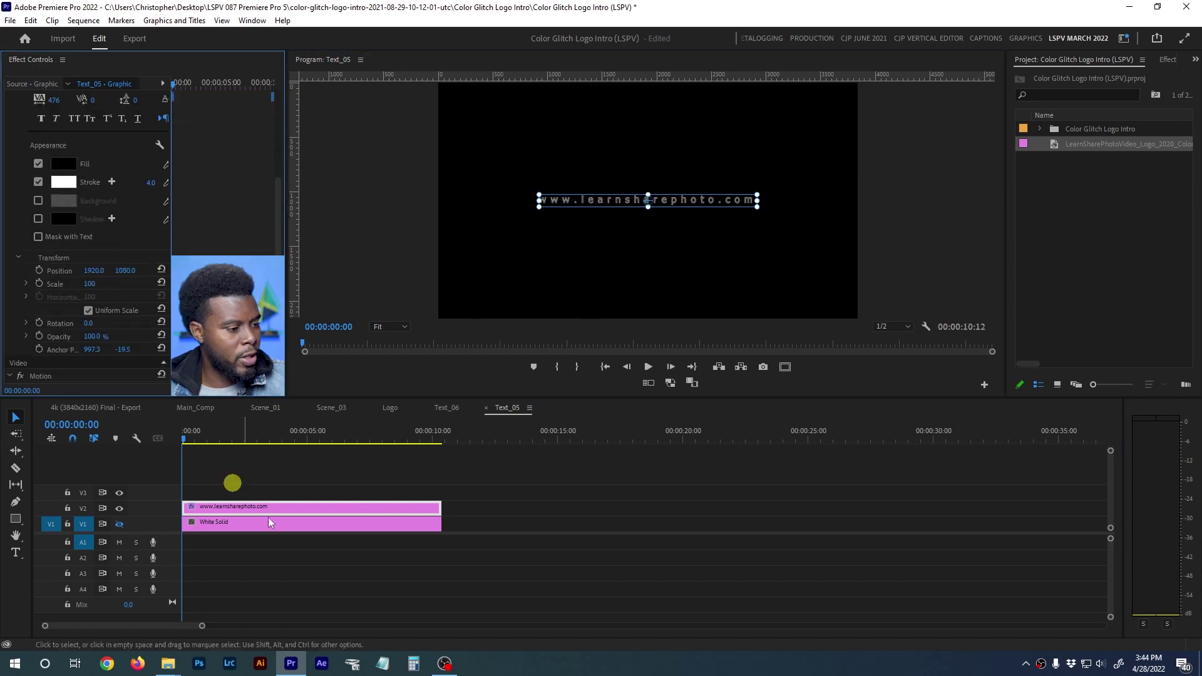
left_click(346, 408)
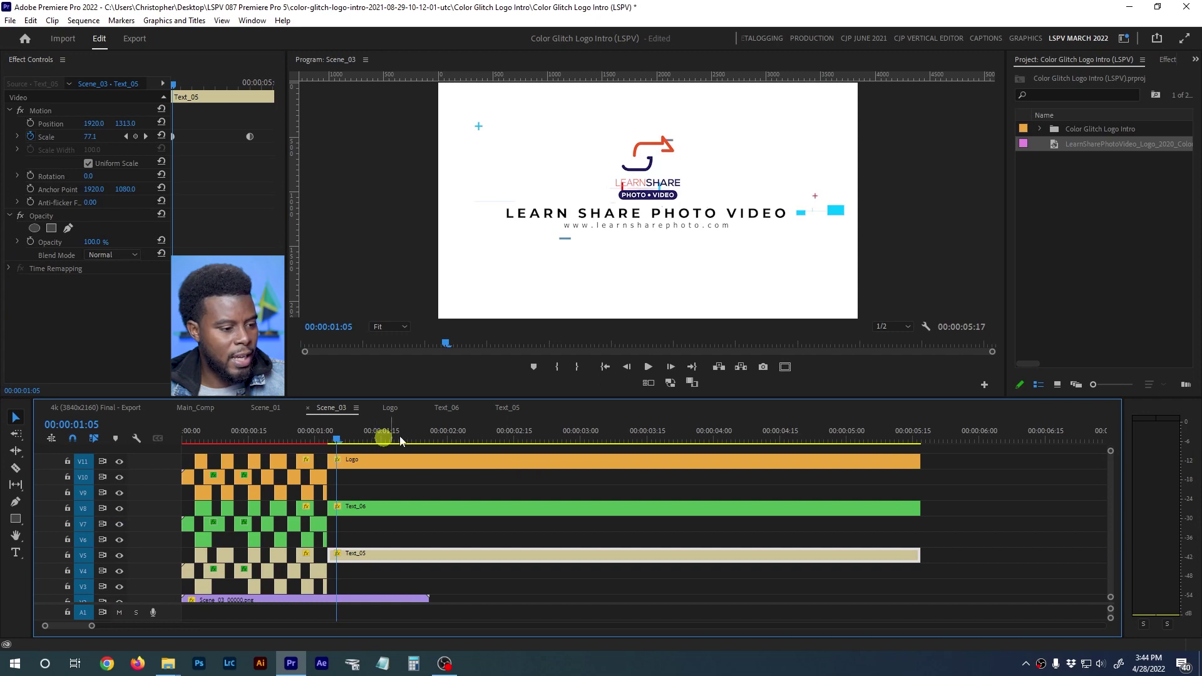
Change the font of the website text in Text_05 to Nexa Bold
left_click(508, 408)
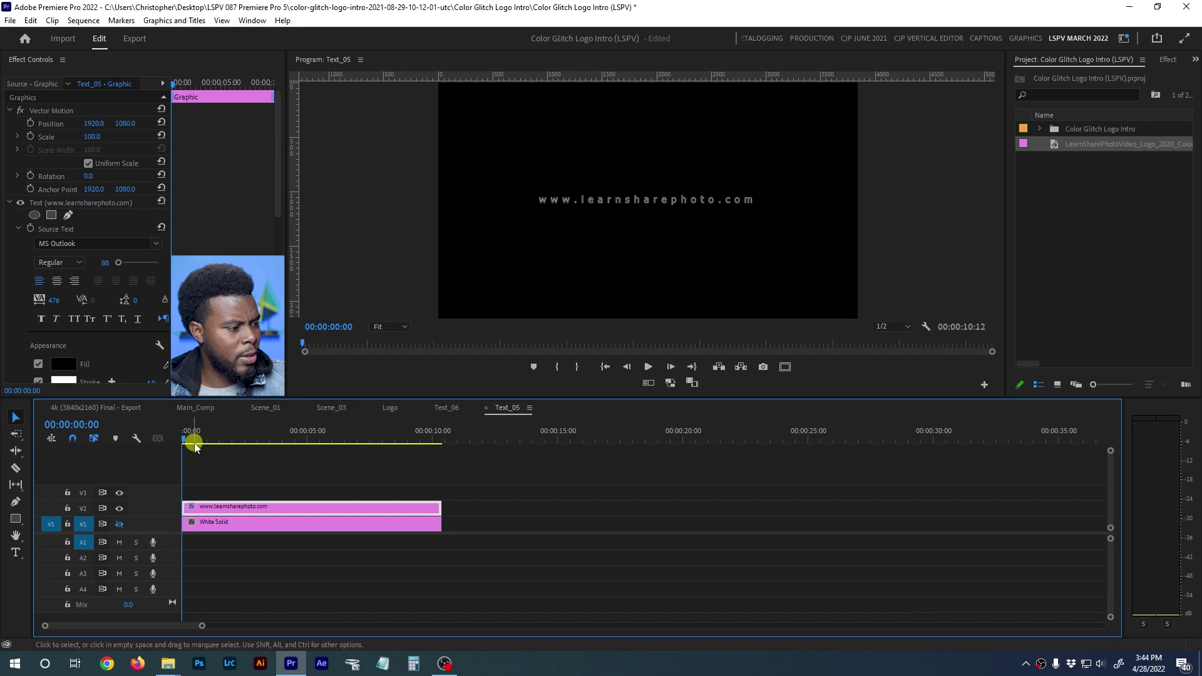
left_click(157, 244)
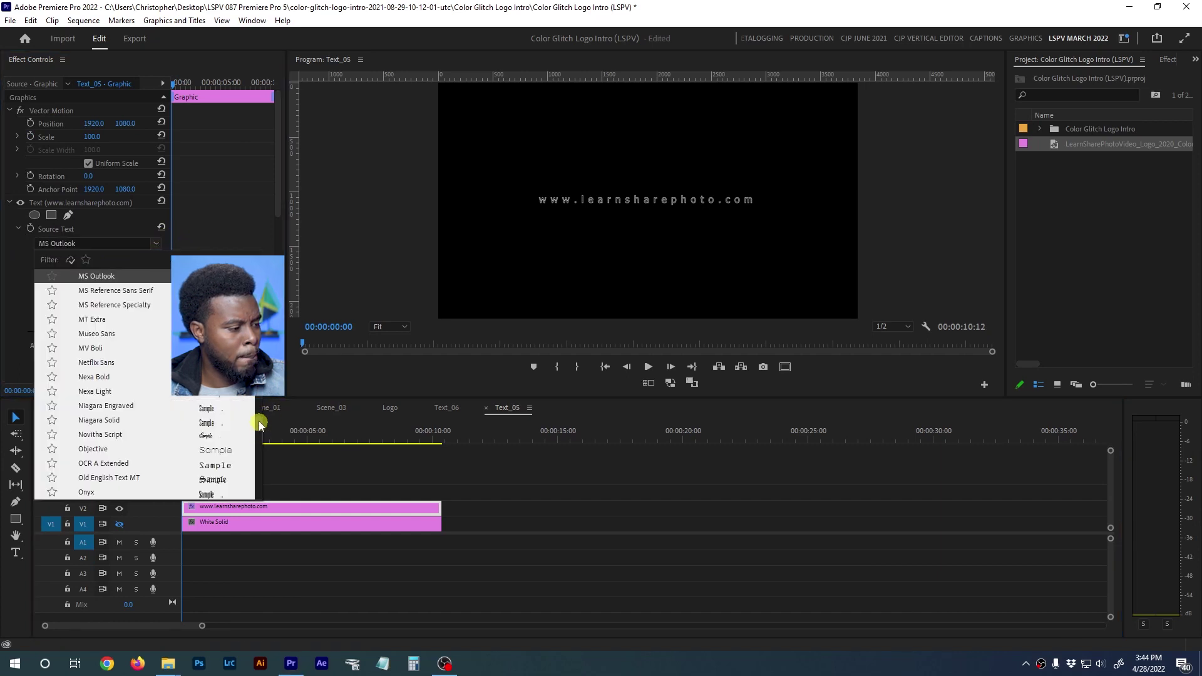
left_click(94, 377)
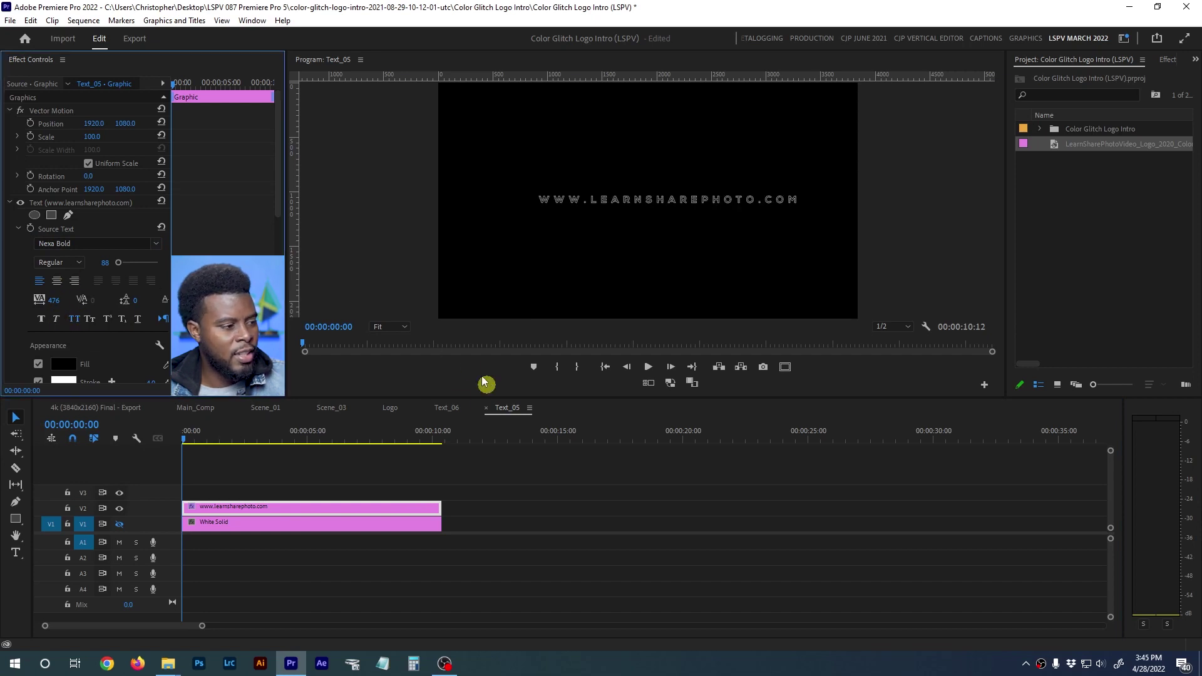
Realign the Nexa Bold website text's anchor point to its middle and reset its position, and review it in Scene_03
left_click(617, 202)
left_click_drag(650, 207, 660, 203)
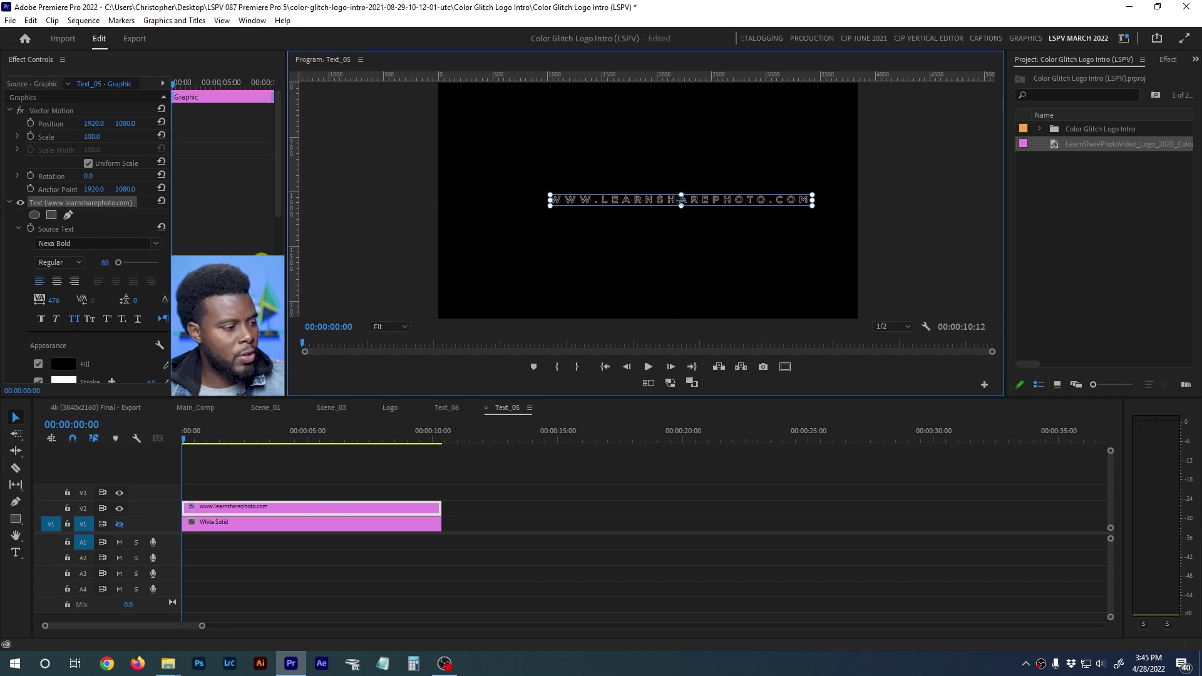
left_click(161, 283)
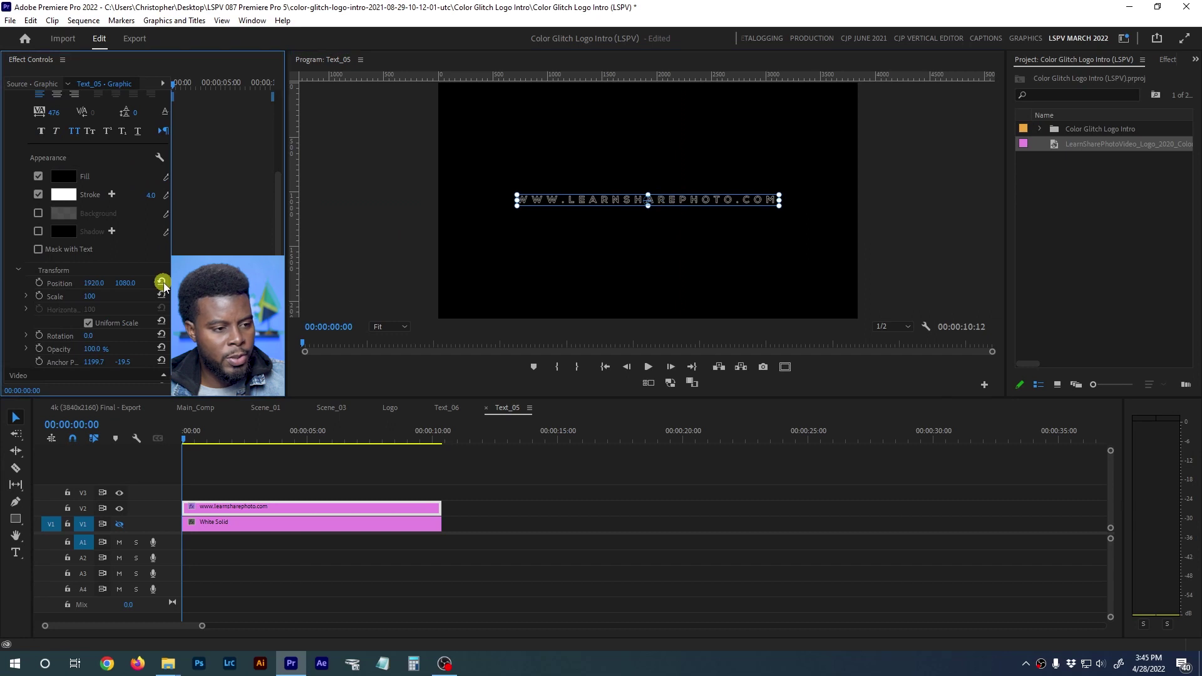
left_click(395, 467)
left_click(331, 406)
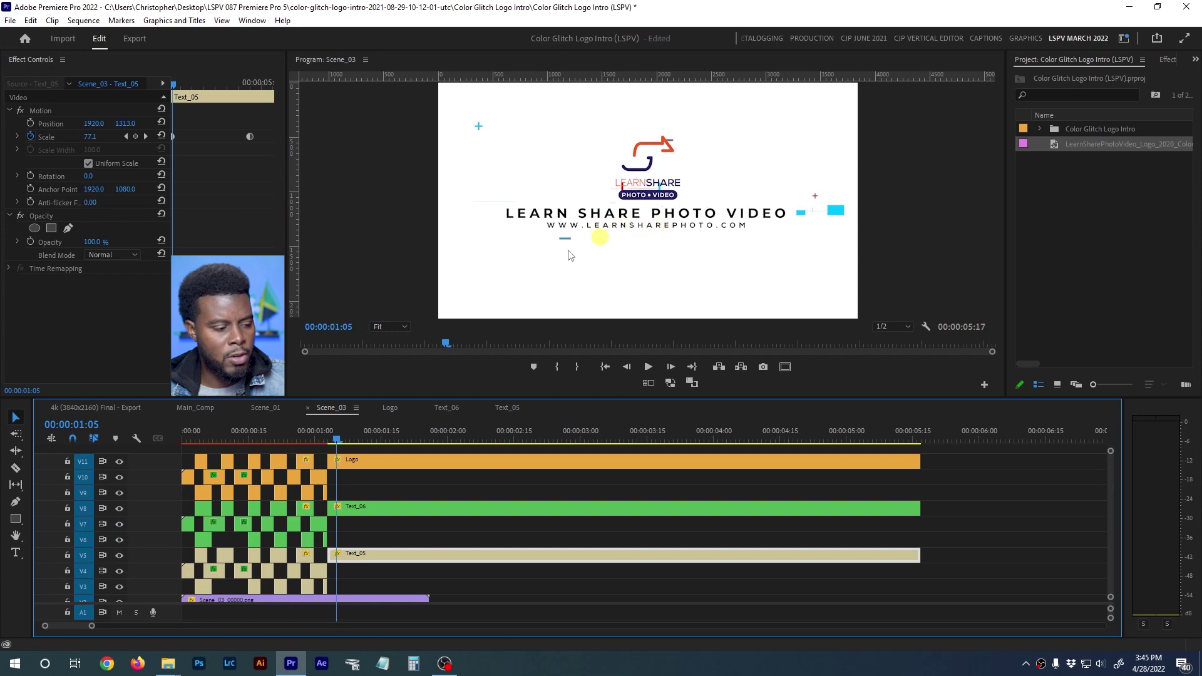
Set the font size of the website text in Text_05 to 70
left_click(493, 409)
left_click(247, 507)
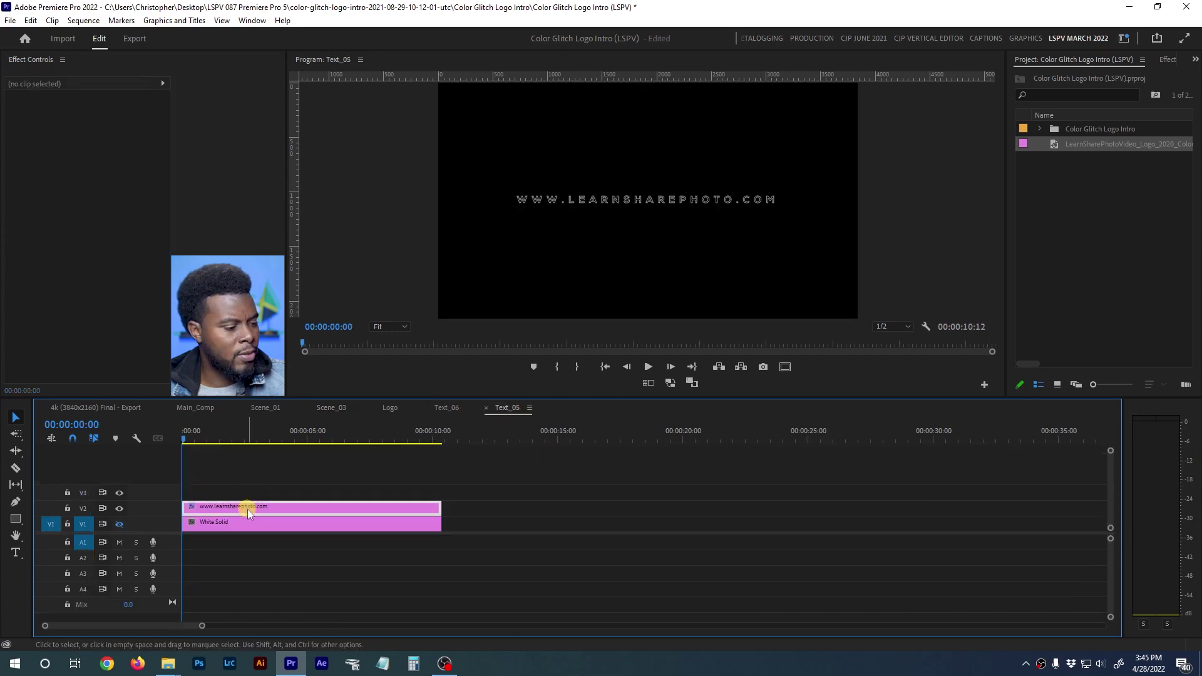
left_click(555, 200)
left_click(100, 258)
type("70")
key("Return")
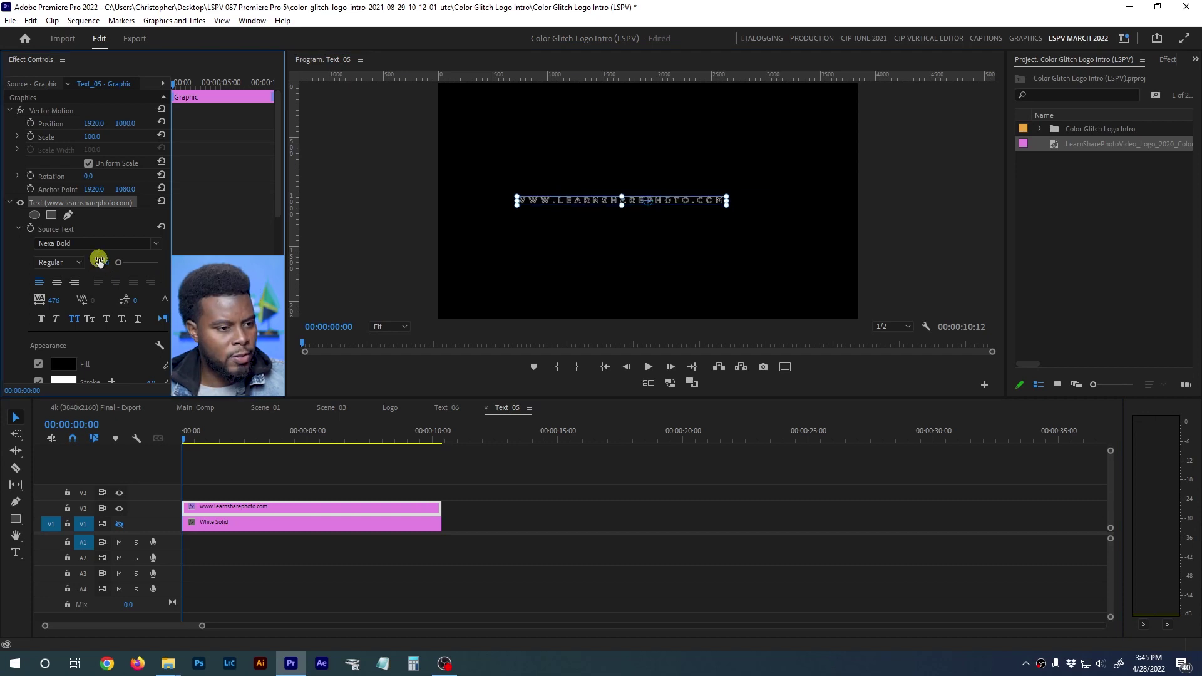
Center-align the website text, move its anchor point to the text's middle, and reset its position to the frame center
left_click(55, 282)
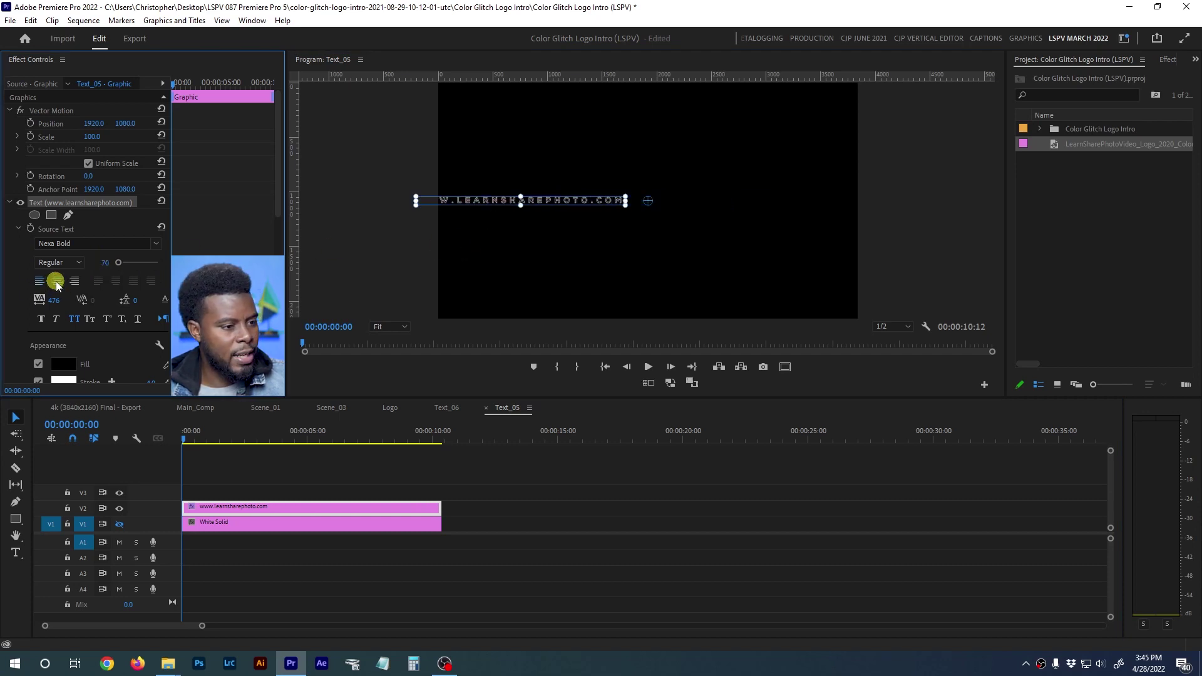
left_click(650, 201)
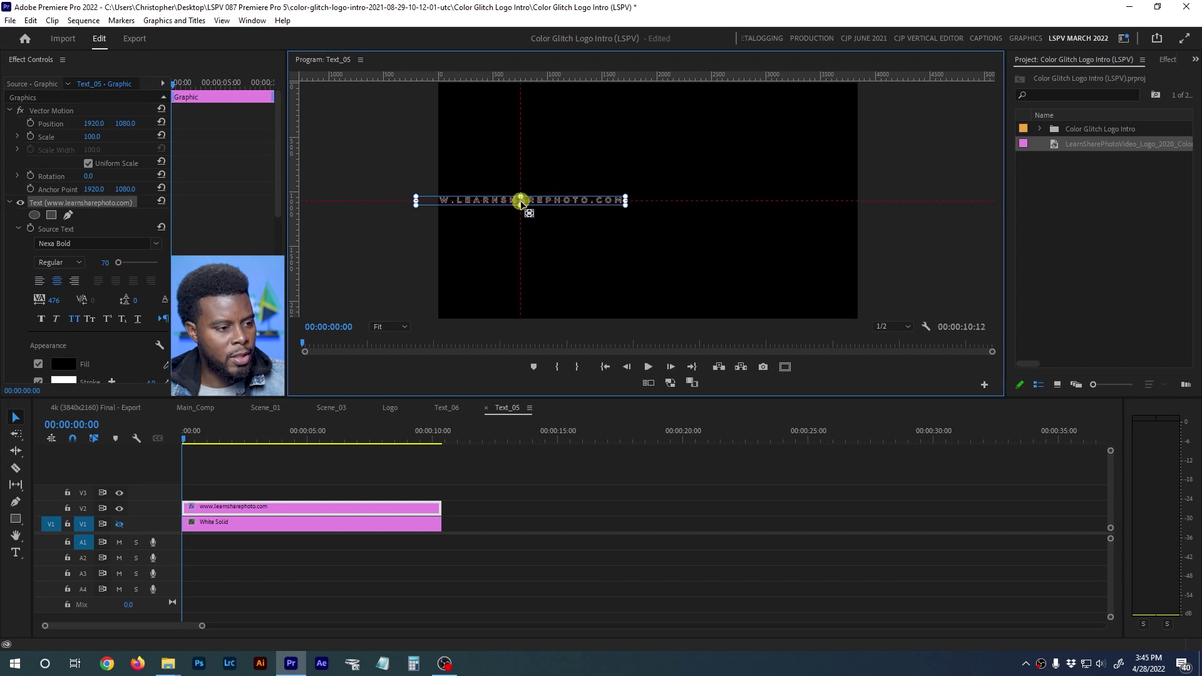
left_click_drag(544, 204, 678, 210)
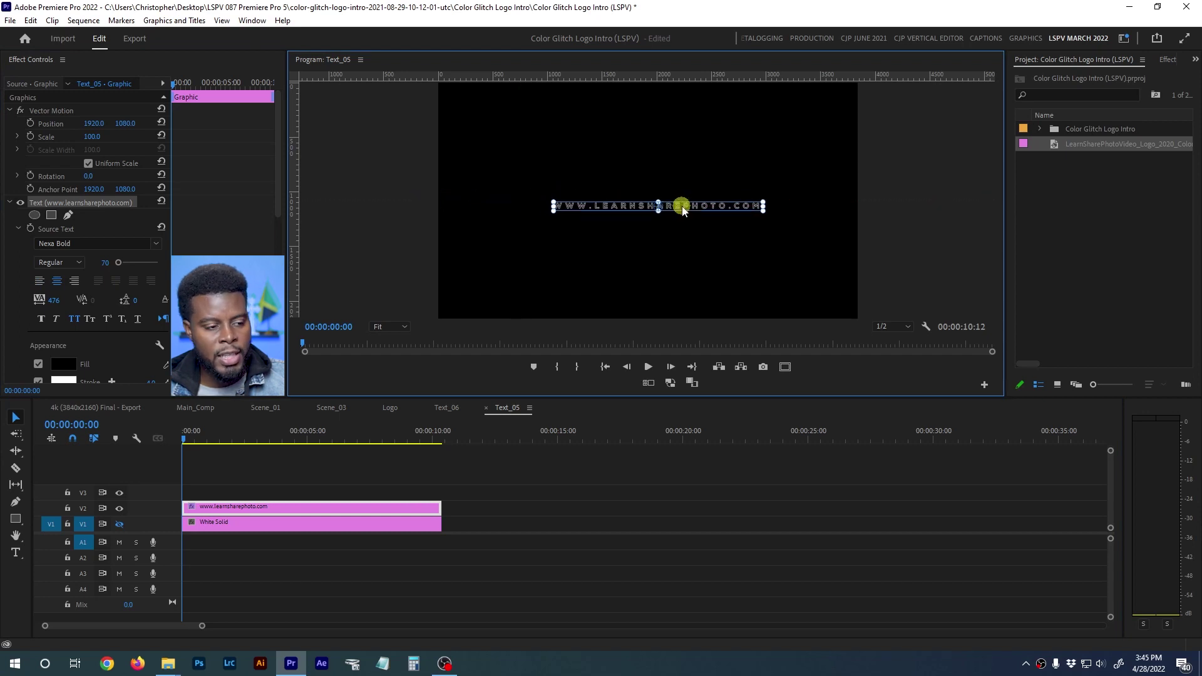
scroll(266, 263, "down", 5)
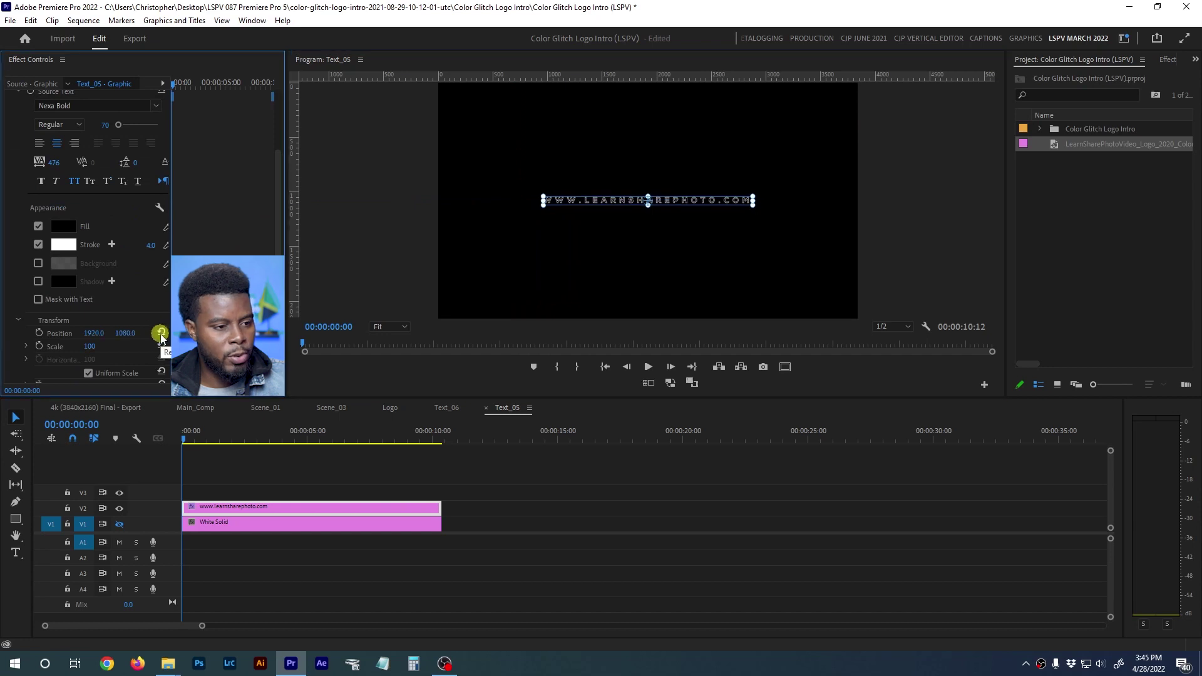
Try a lower vertical position of 1213 for the website text in Text_05, then a higher placement, checking both in Scene_03
left_click_drag(125, 333, 202, 333)
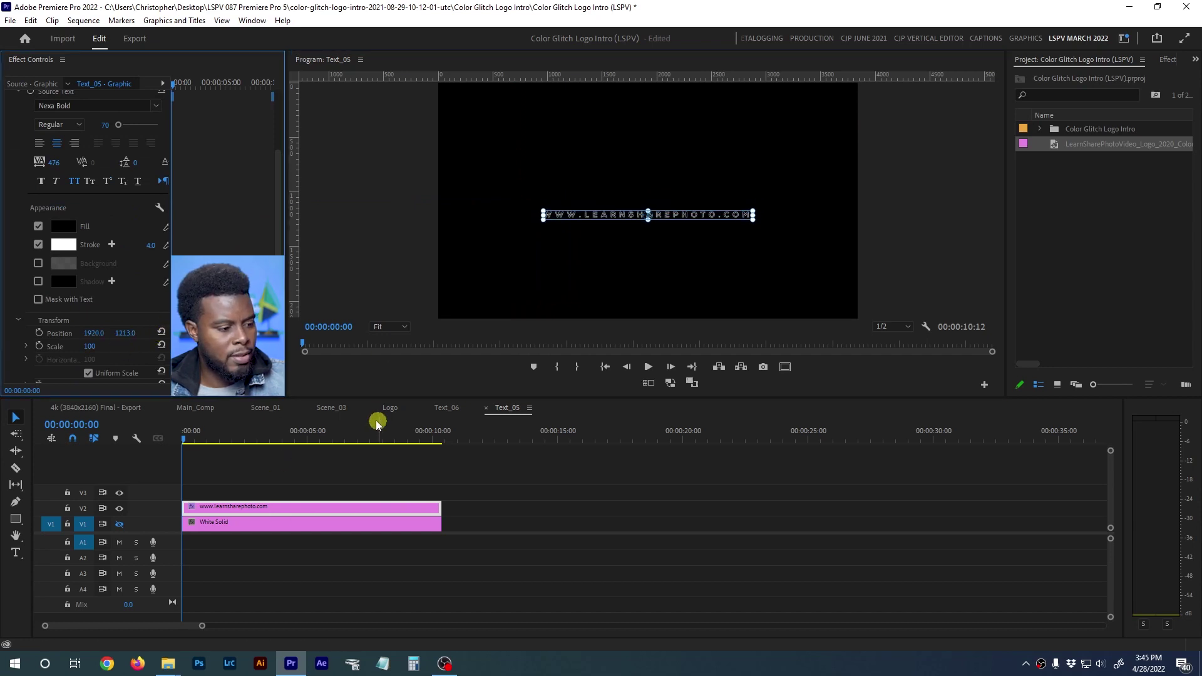
left_click(338, 411)
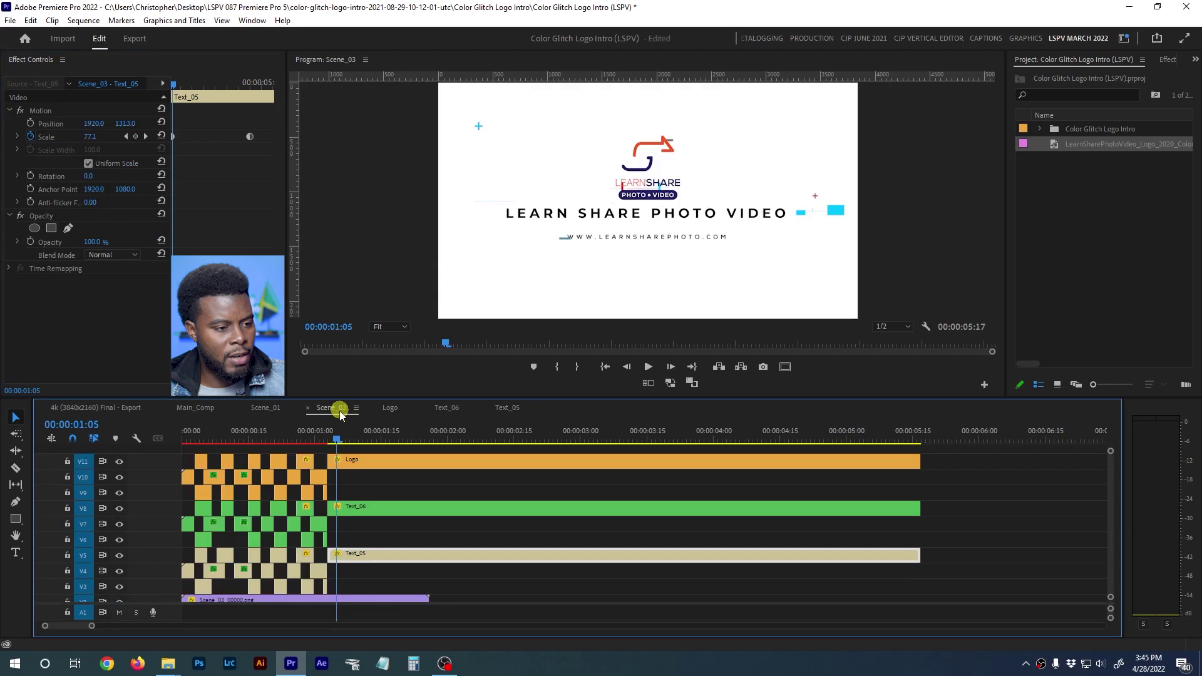
left_click(513, 409)
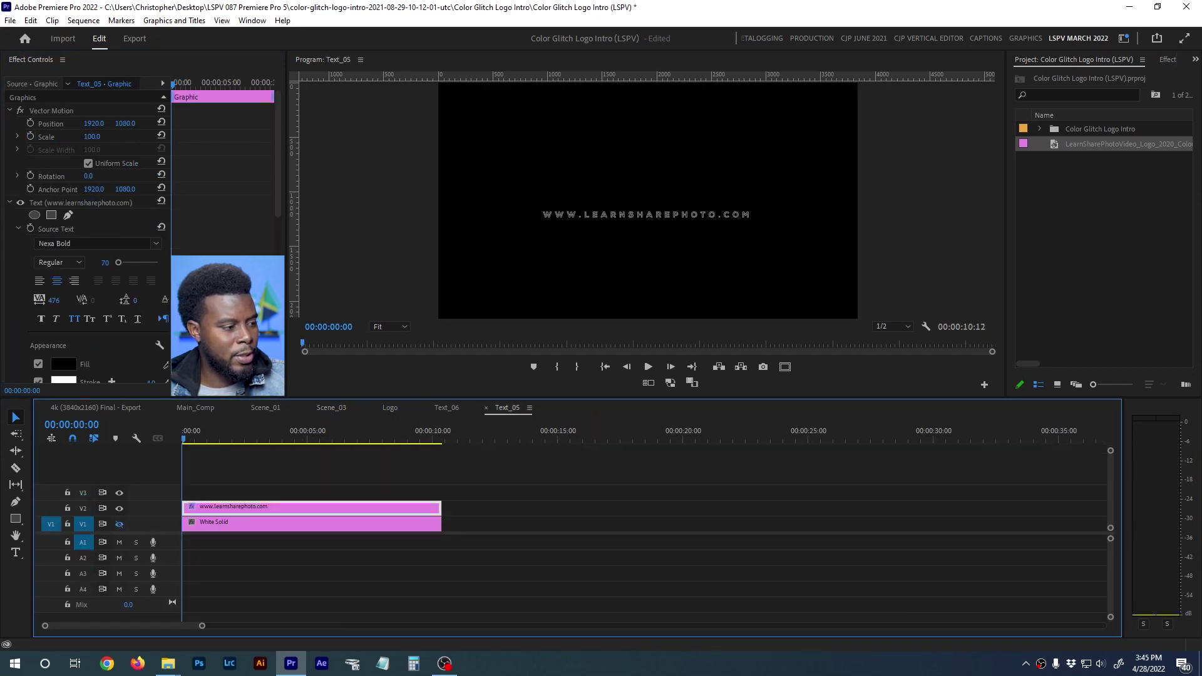
scroll(129, 286, "down", 3)
scroll(144, 318, "down", 3)
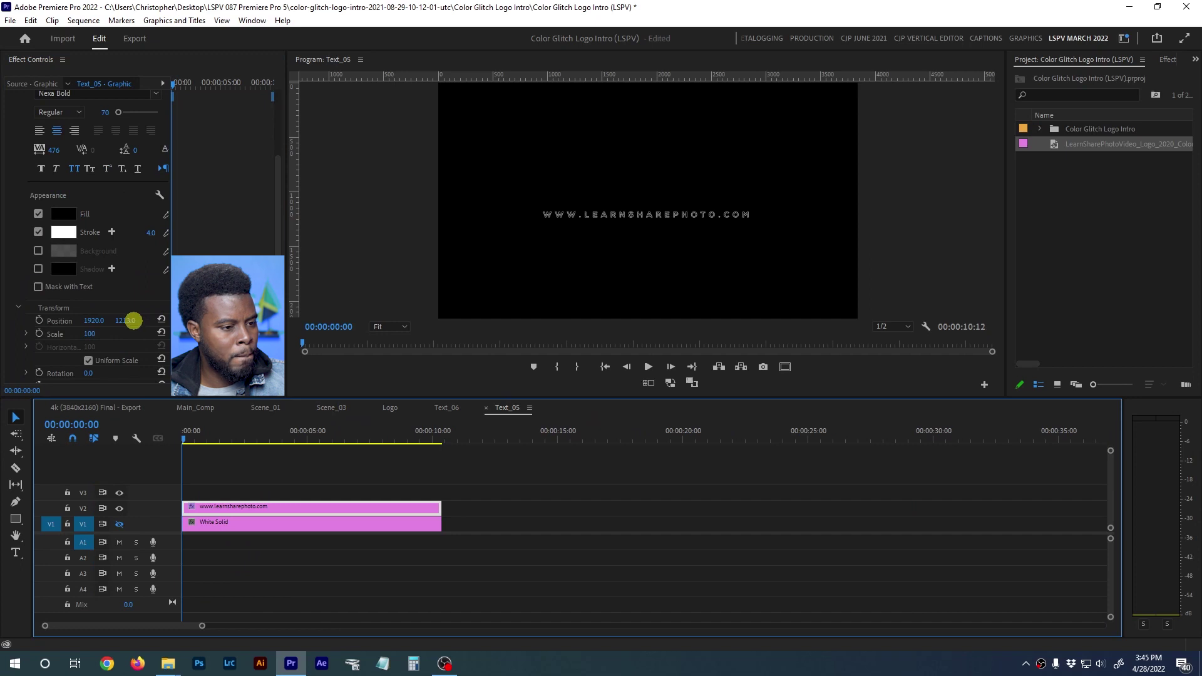
left_click(332, 408)
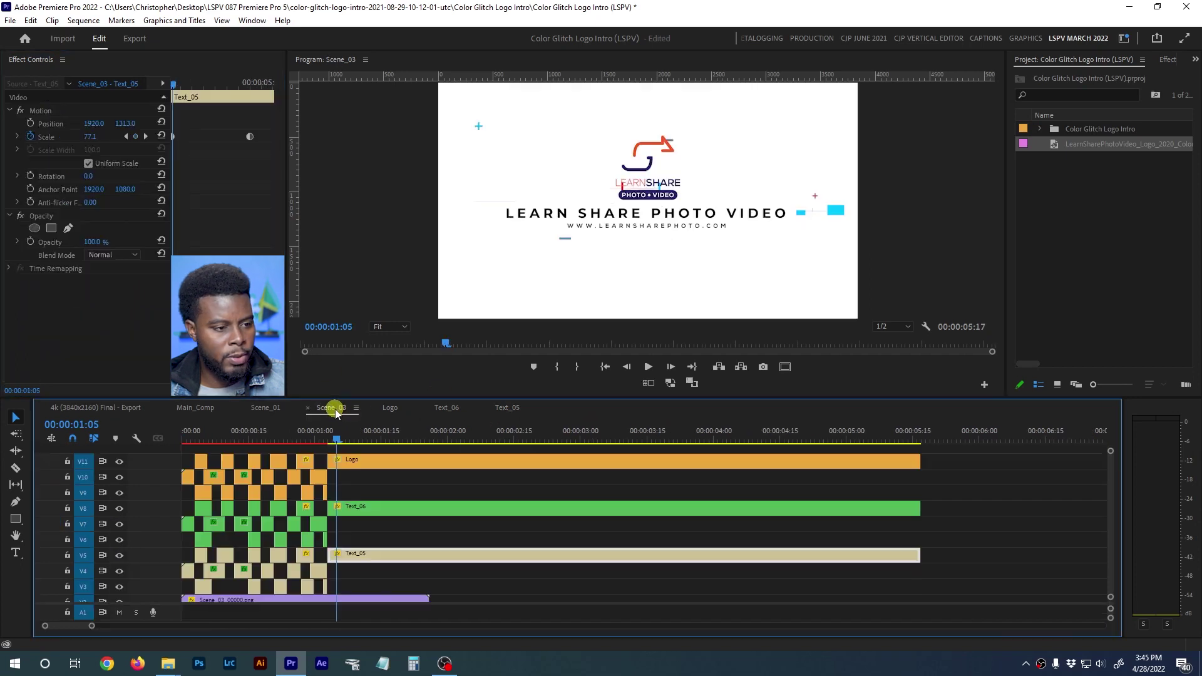
Set the vertical position of the website text in Text_05 to 1152 and check the spacing in Scene_03
left_click(508, 407)
scroll(156, 307, "down", 6)
left_click_drag(125, 332, 159, 333)
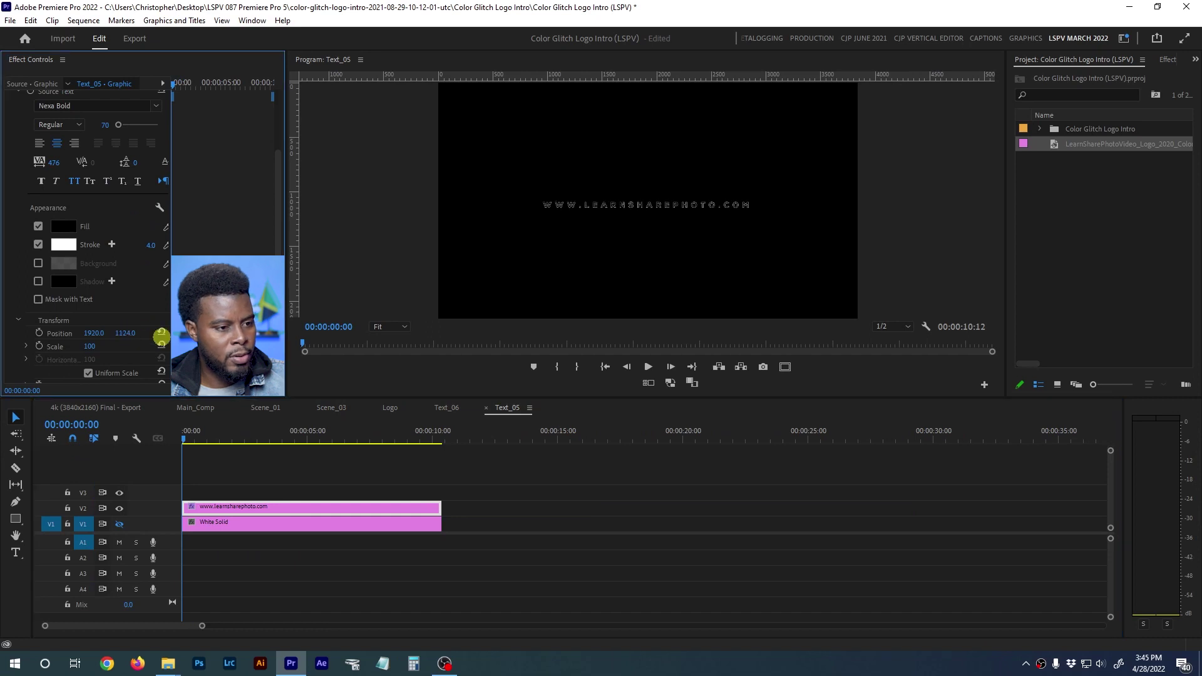
left_click(332, 410)
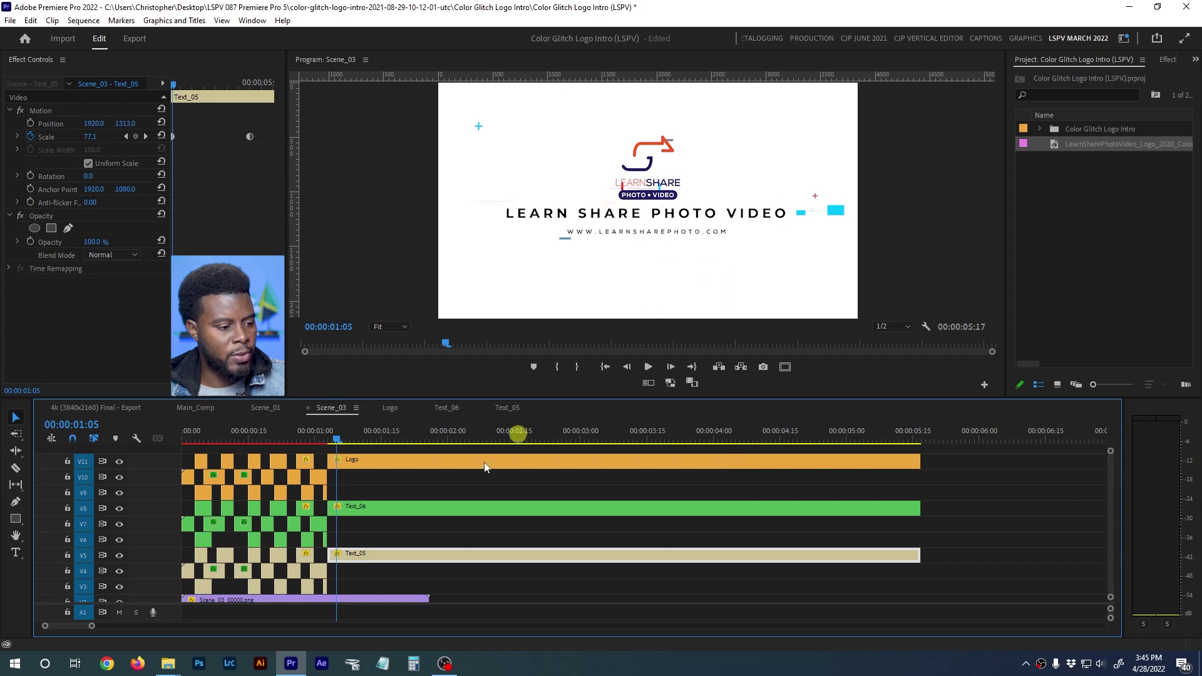
Lower the LEARN SHARE PHOTO VIDEO title in Text_06 to a vertical position of 1163
left_click(449, 408)
left_click(363, 514)
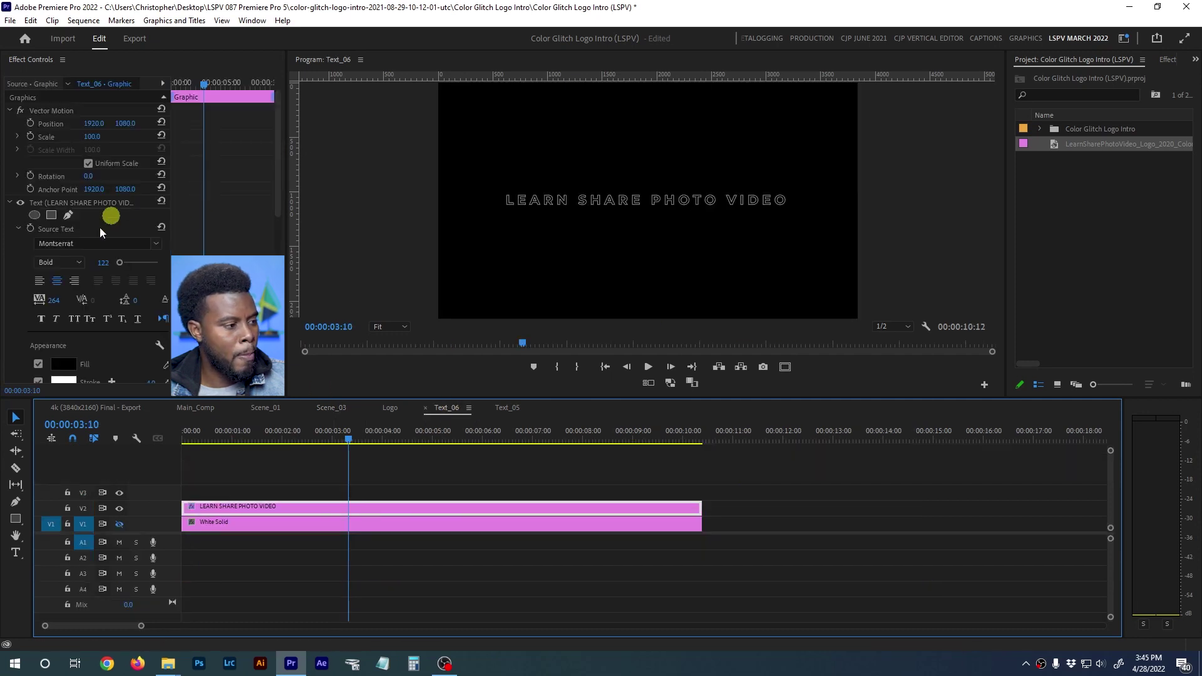
scroll(124, 339, "down", 5)
left_click(125, 290)
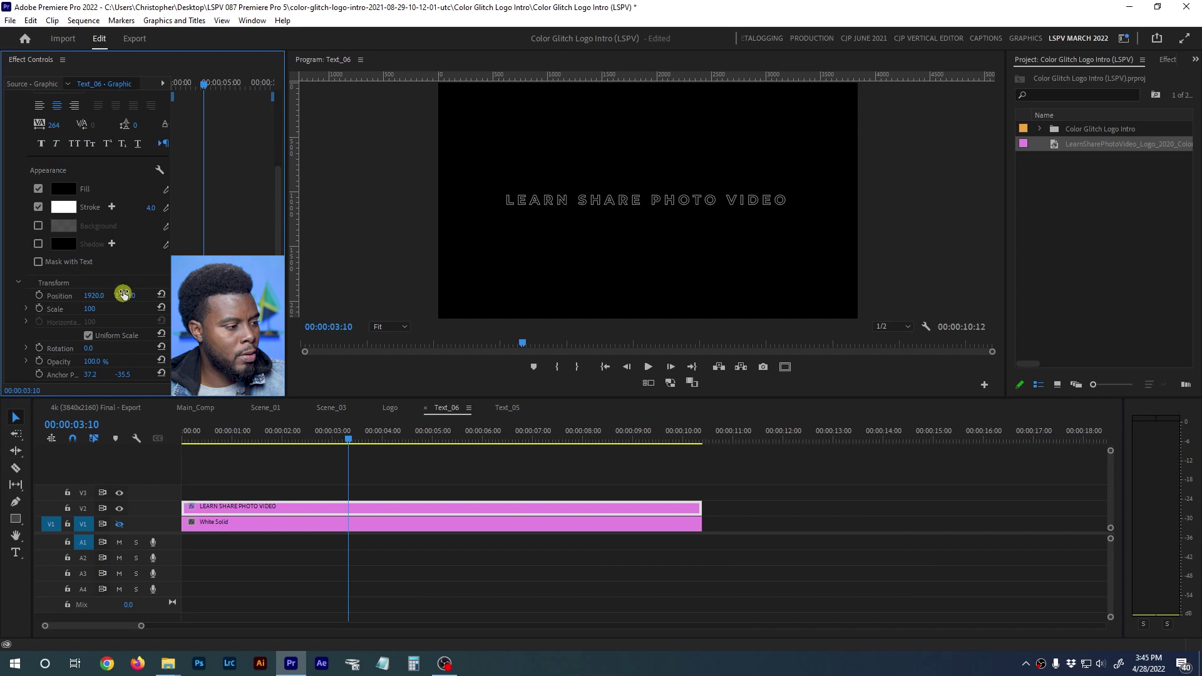
left_click_drag(125, 295, 137, 294)
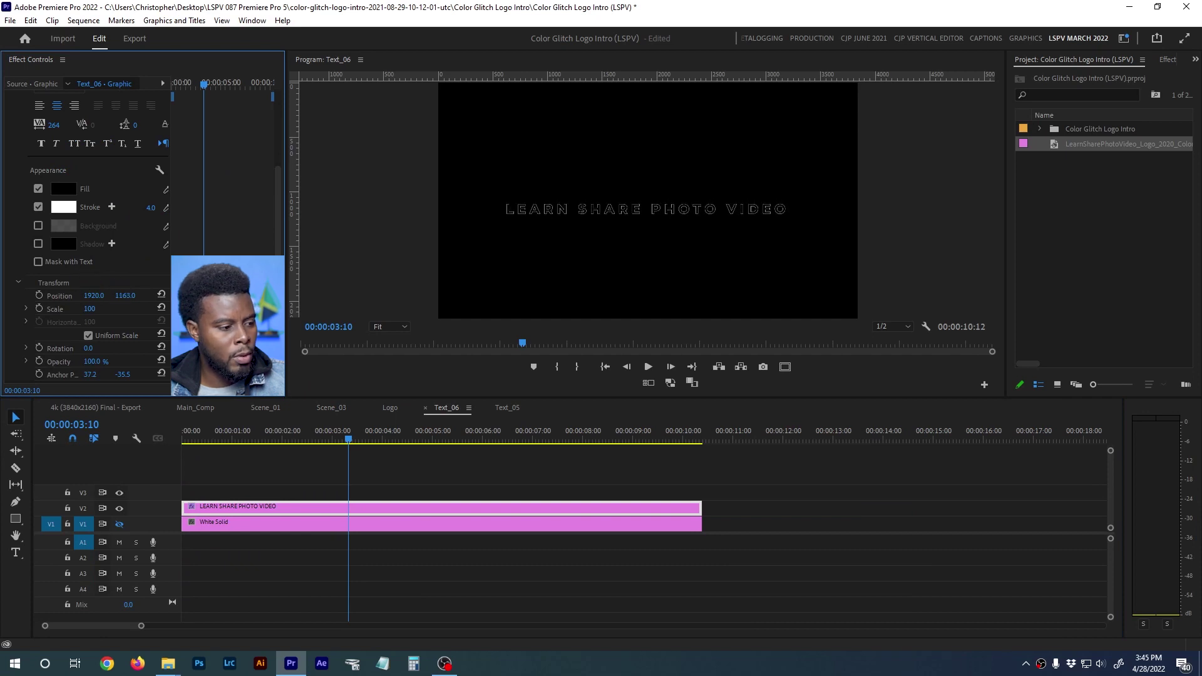
Lower the website text in Text_05 to a vertical position of 1245 and check the layout in Scene_03
left_click(507, 409)
scroll(175, 250, "down", 3)
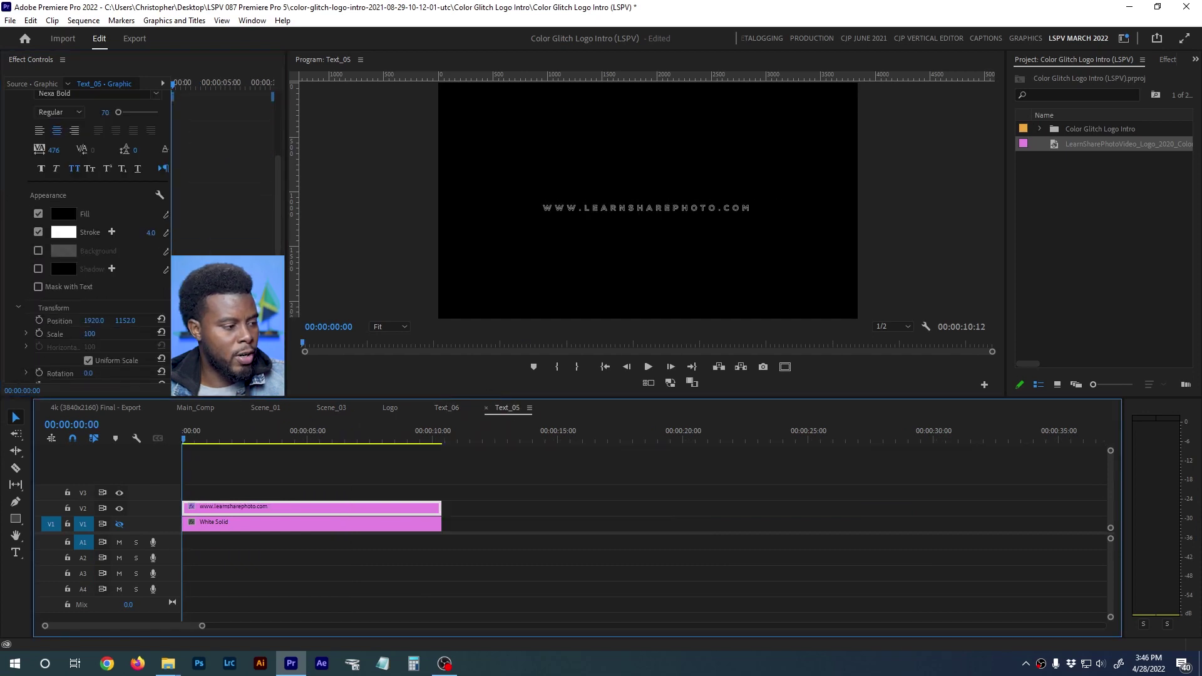
left_click_drag(125, 209, 201, 211)
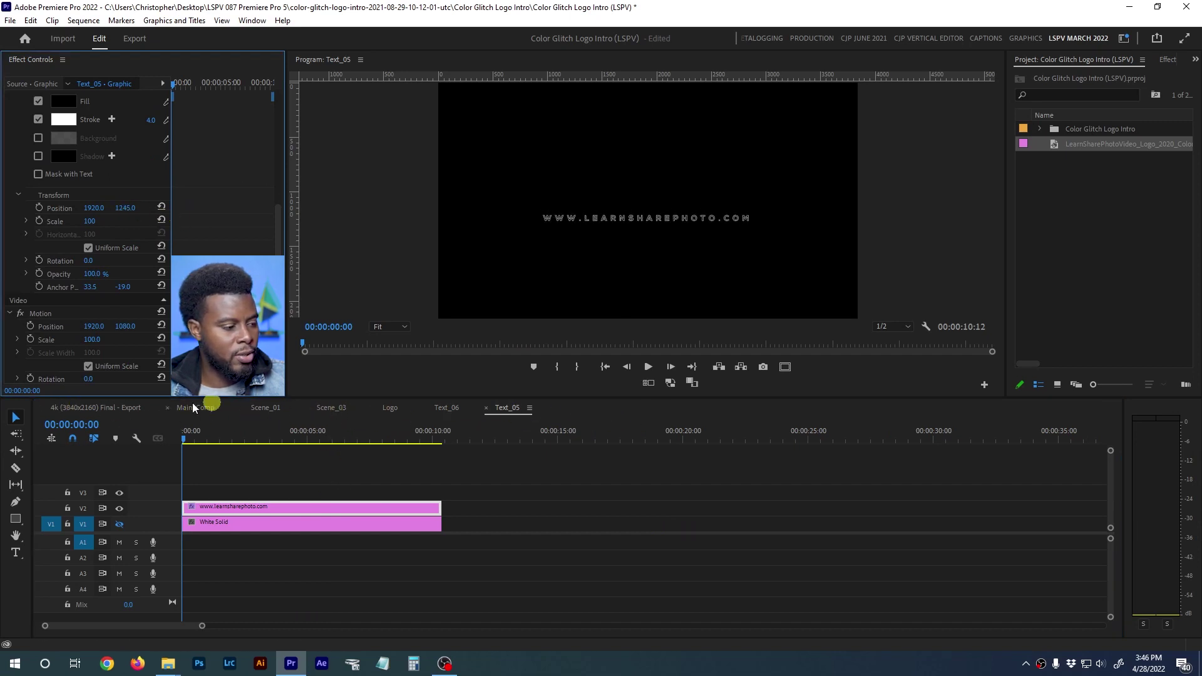
left_click(317, 408)
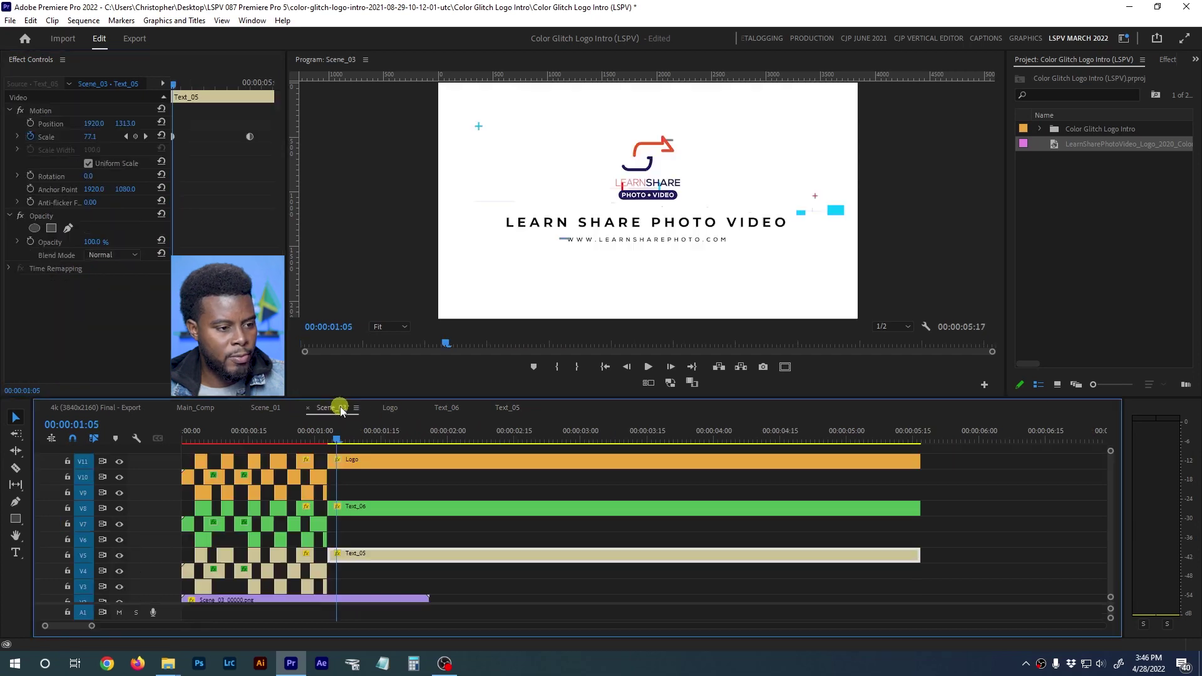
Save the project and play Scene_03 from its start to review the logo, title and website animation
left_click(349, 442)
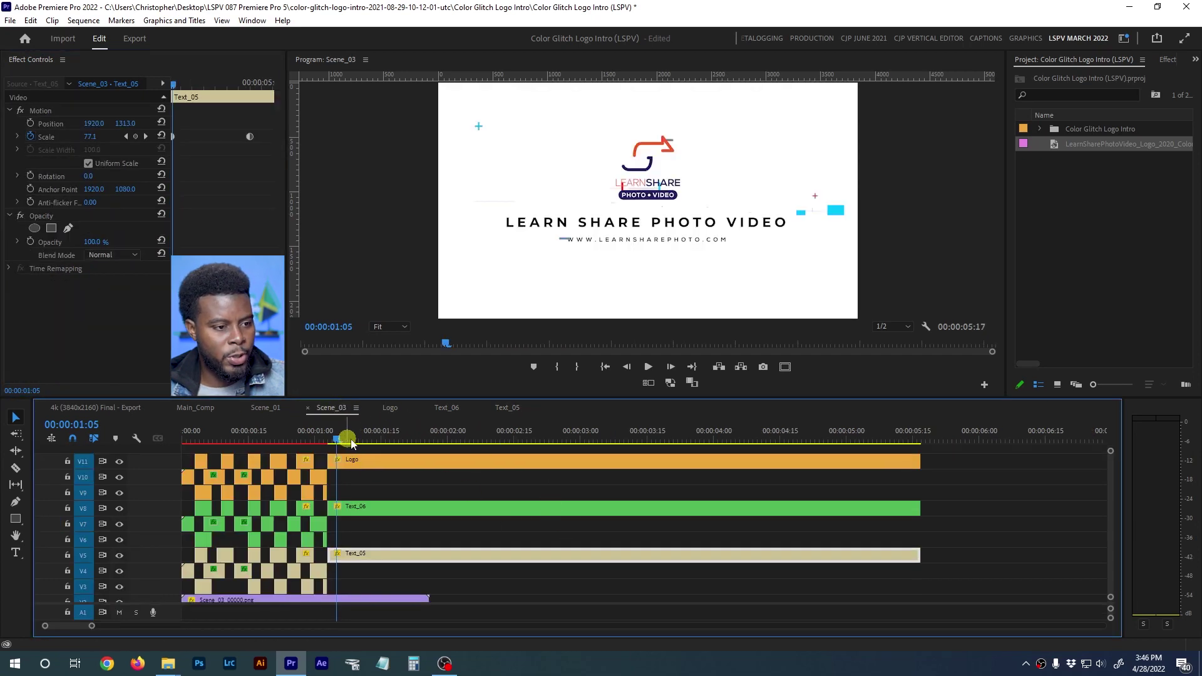
key("ctrl+s")
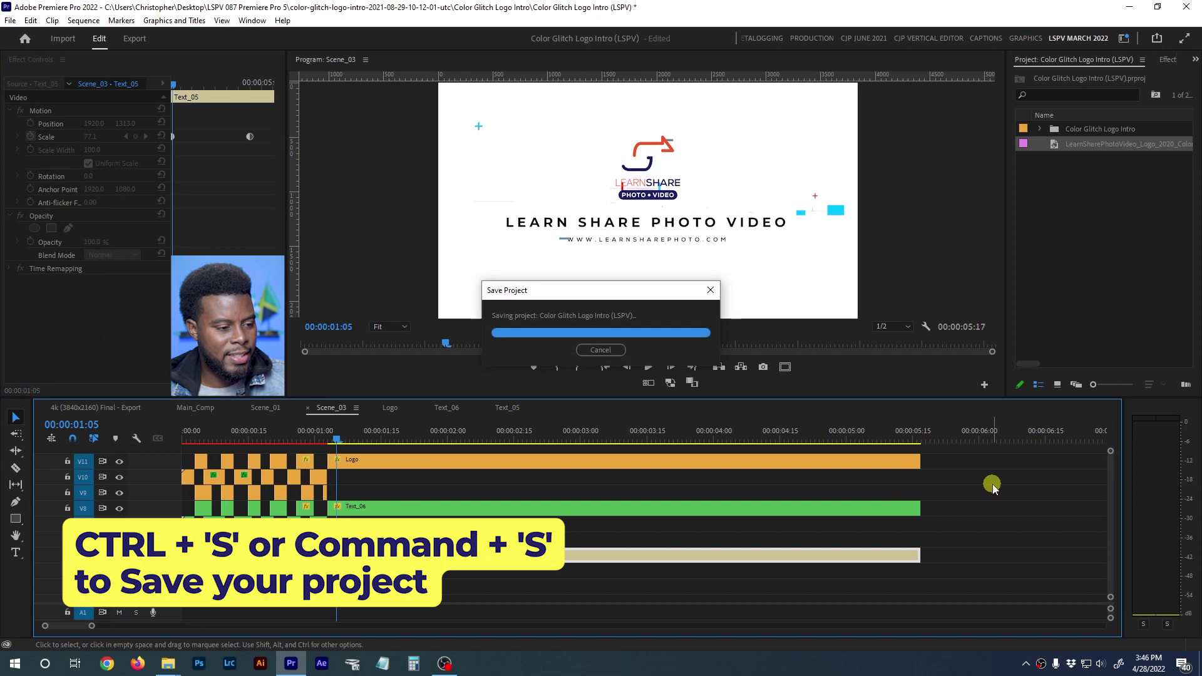
left_click(262, 440)
left_click_drag(262, 440, 147, 447)
key("space")
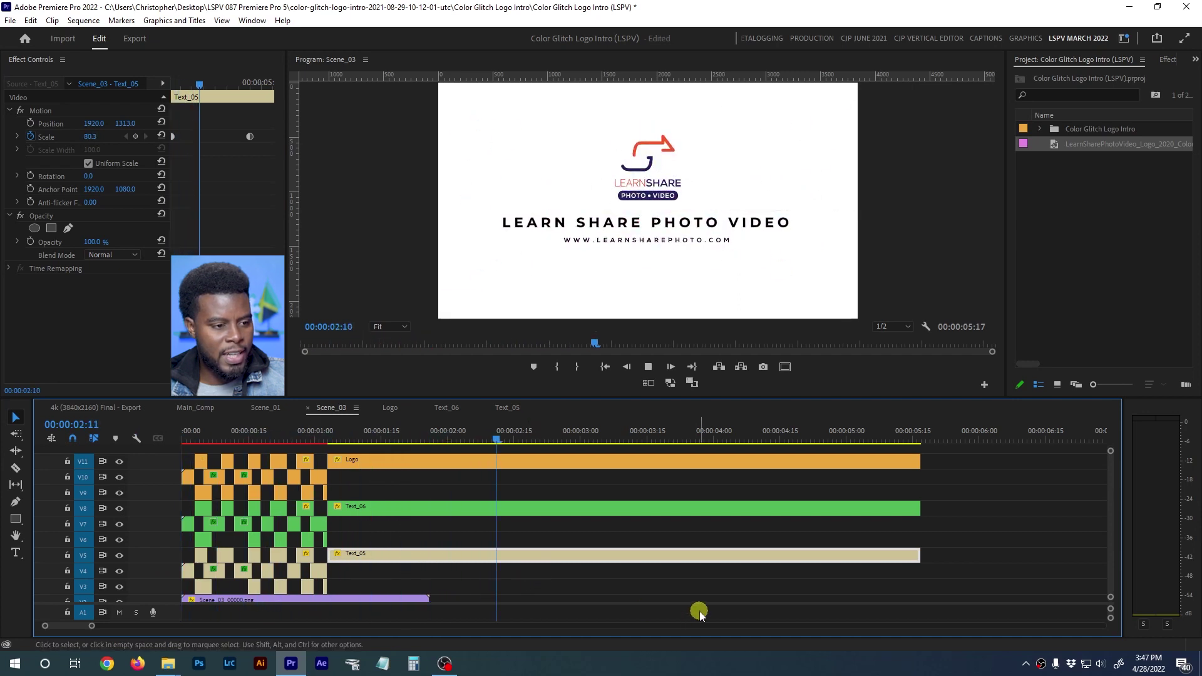
key("space")
key("Home")
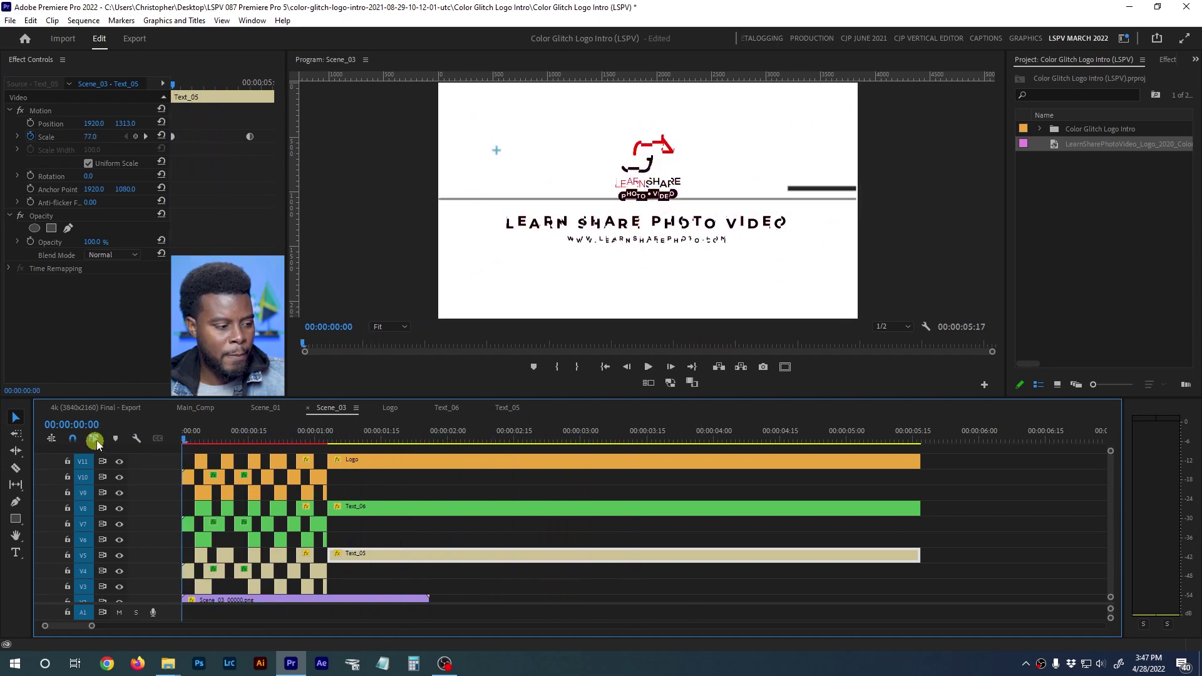
key("space")
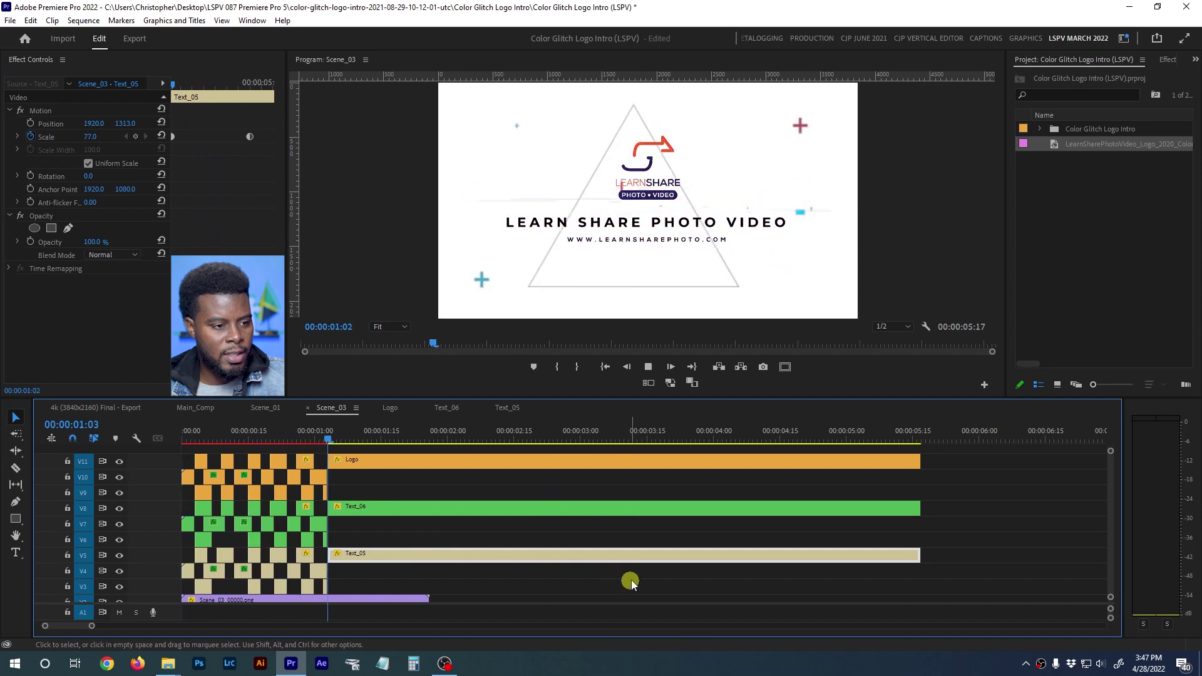
key("space")
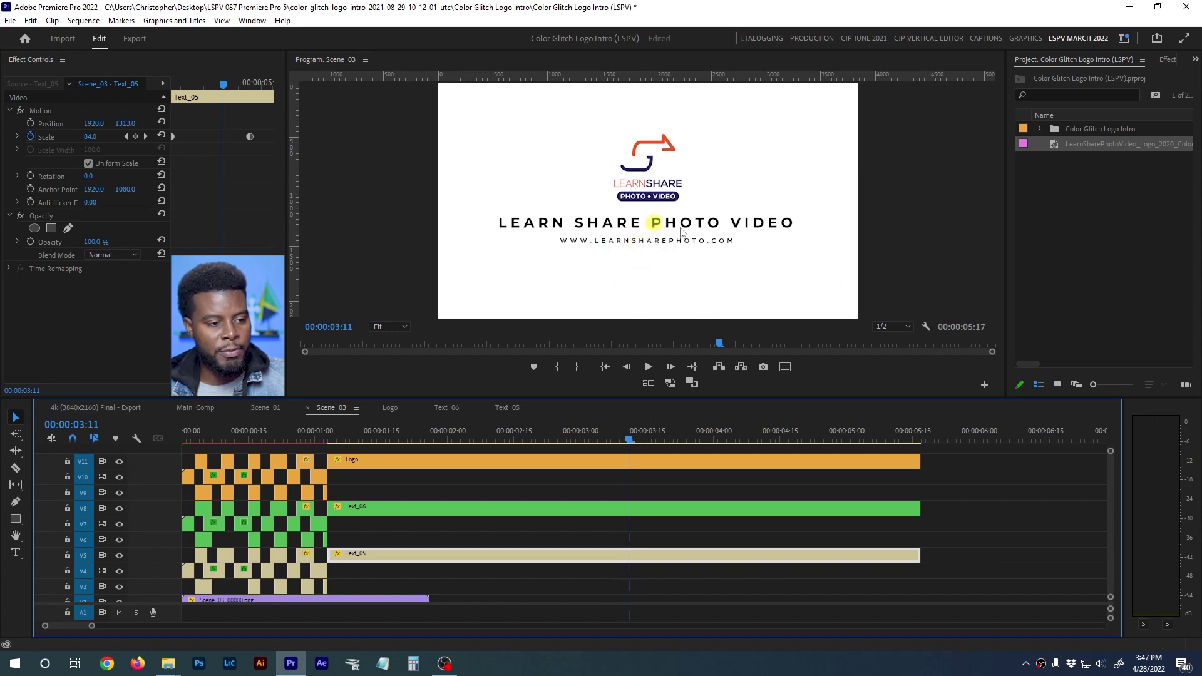
Set the font size of the website text in Text_05 to 50 and review it near the end of Scene_03
left_click(508, 408)
scroll(125, 207, "down", 3)
left_click(99, 186)
type("50")
key("Return")
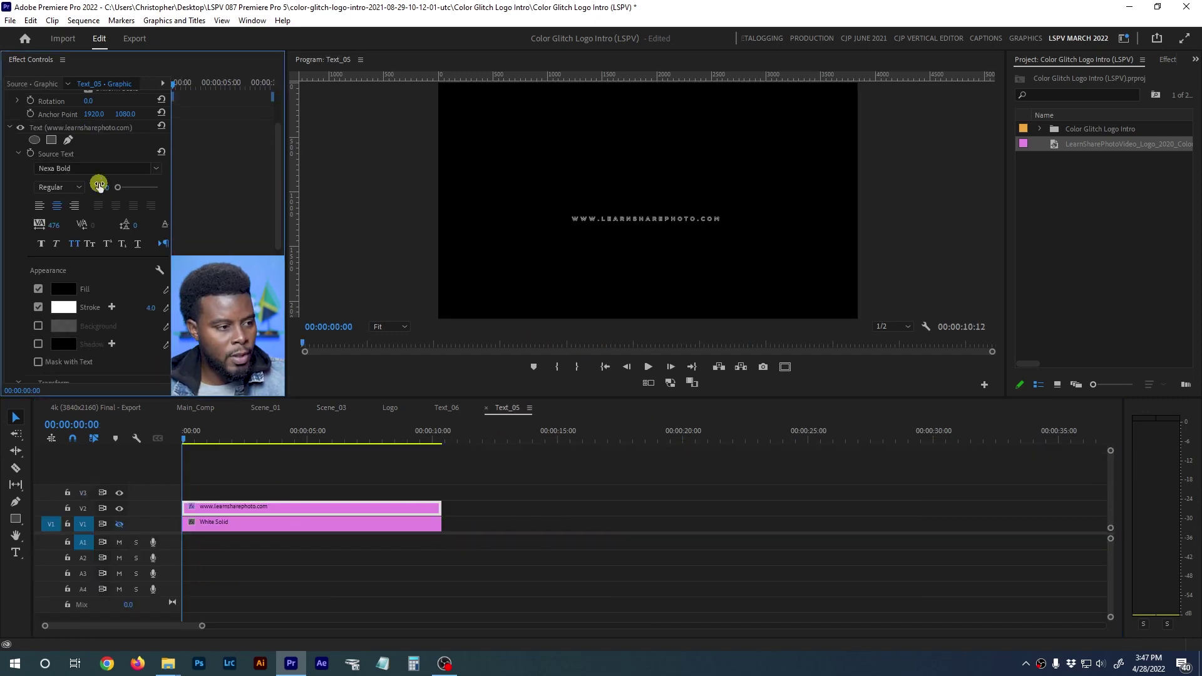
scroll(166, 291, "down", 3)
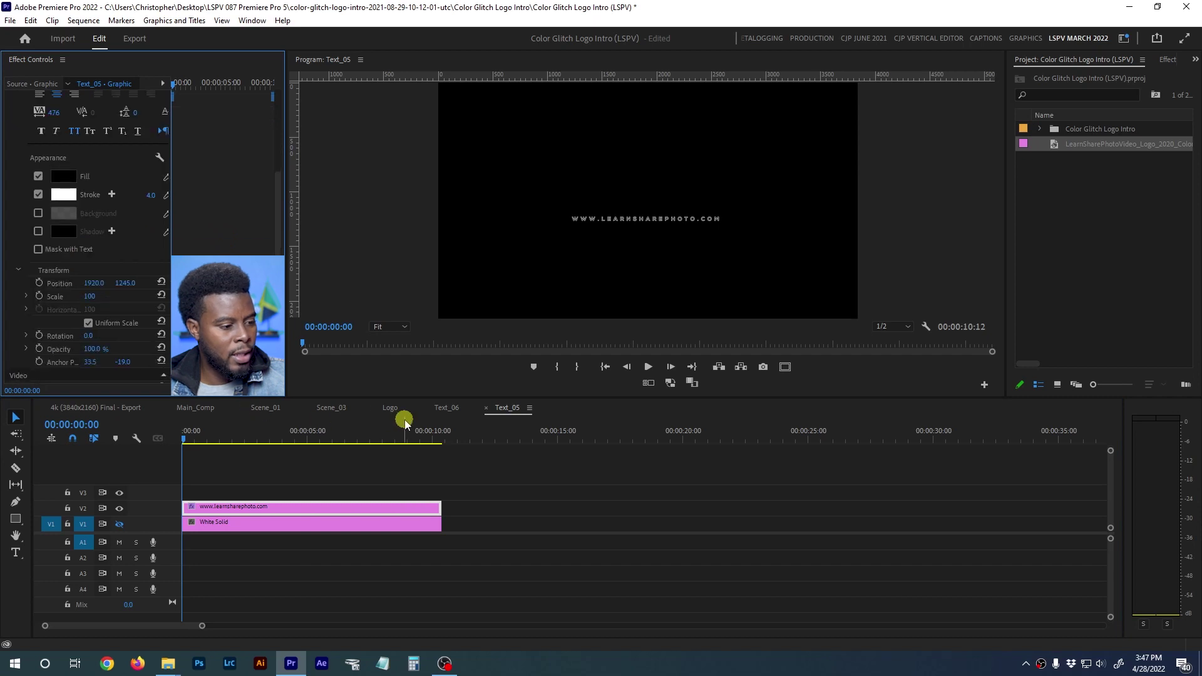
left_click(349, 412)
left_click(536, 439)
left_click_drag(536, 440, 776, 474)
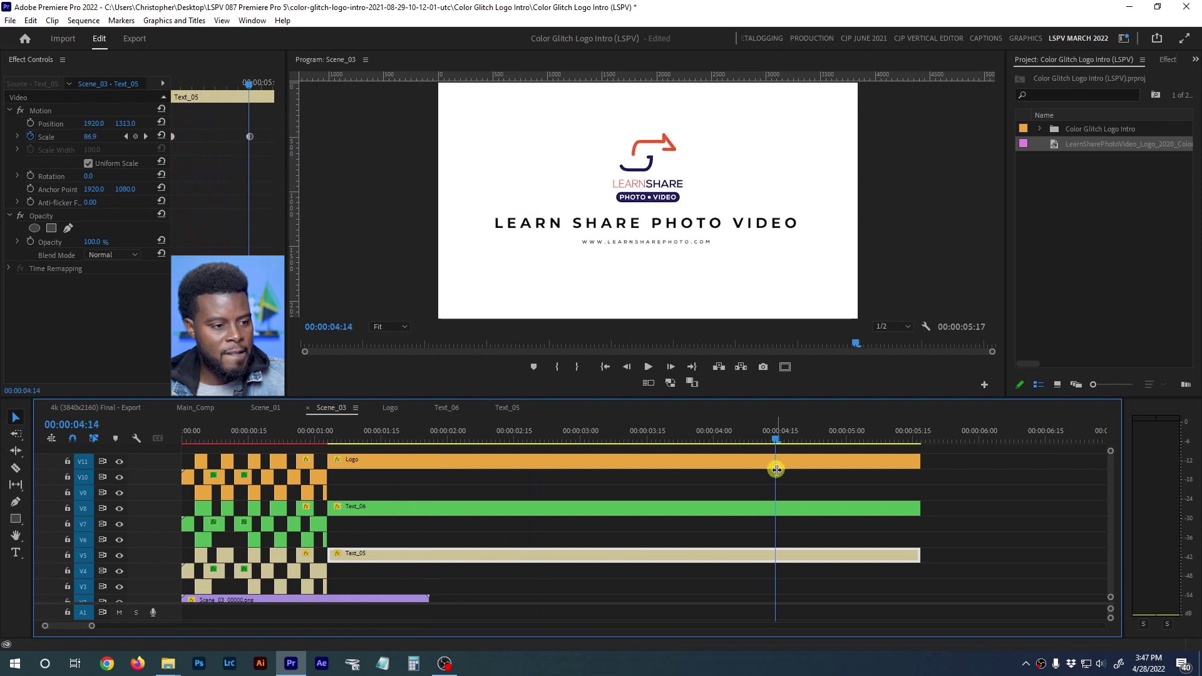
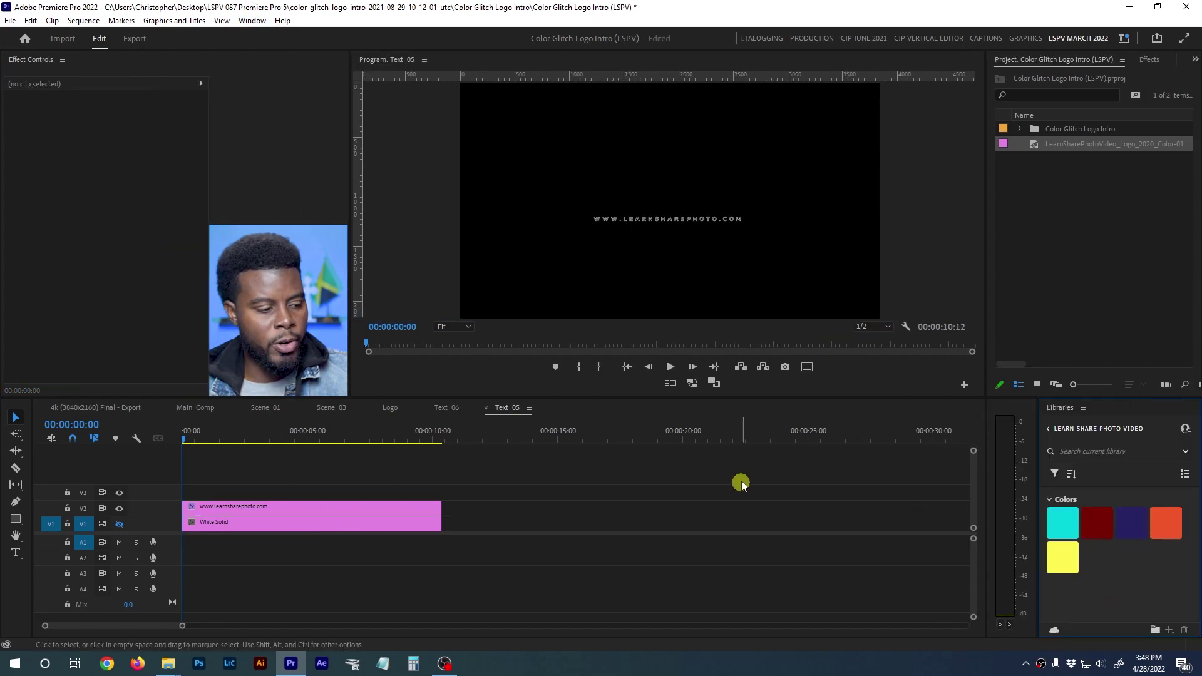
Sample an orange fill from the LEARN SHARE PHOTO VIDEO library colors for the website text in Text_05 and check it in Scene_03
left_click(327, 510)
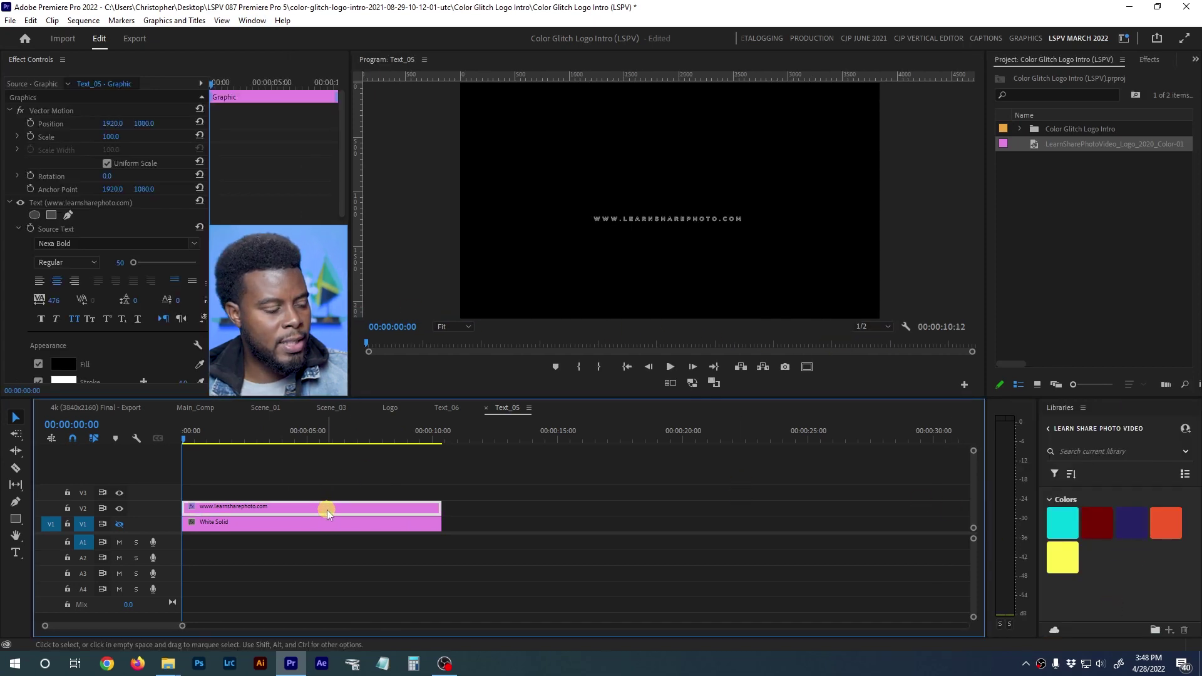
left_click(200, 266)
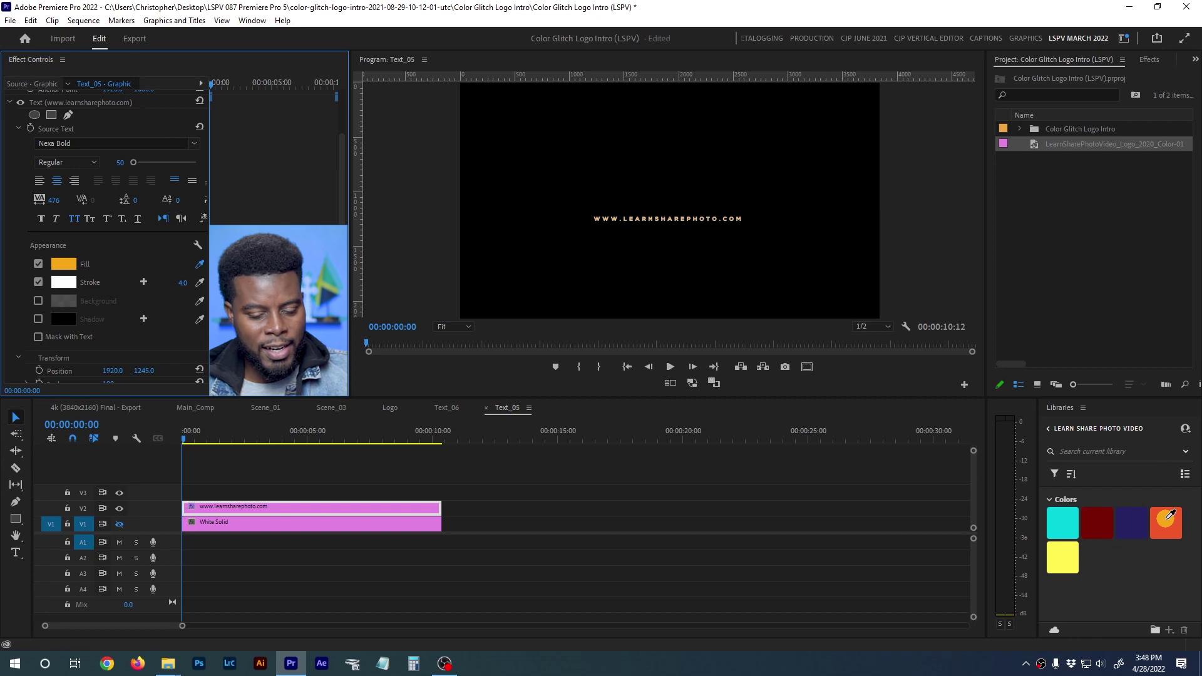
left_click(734, 502)
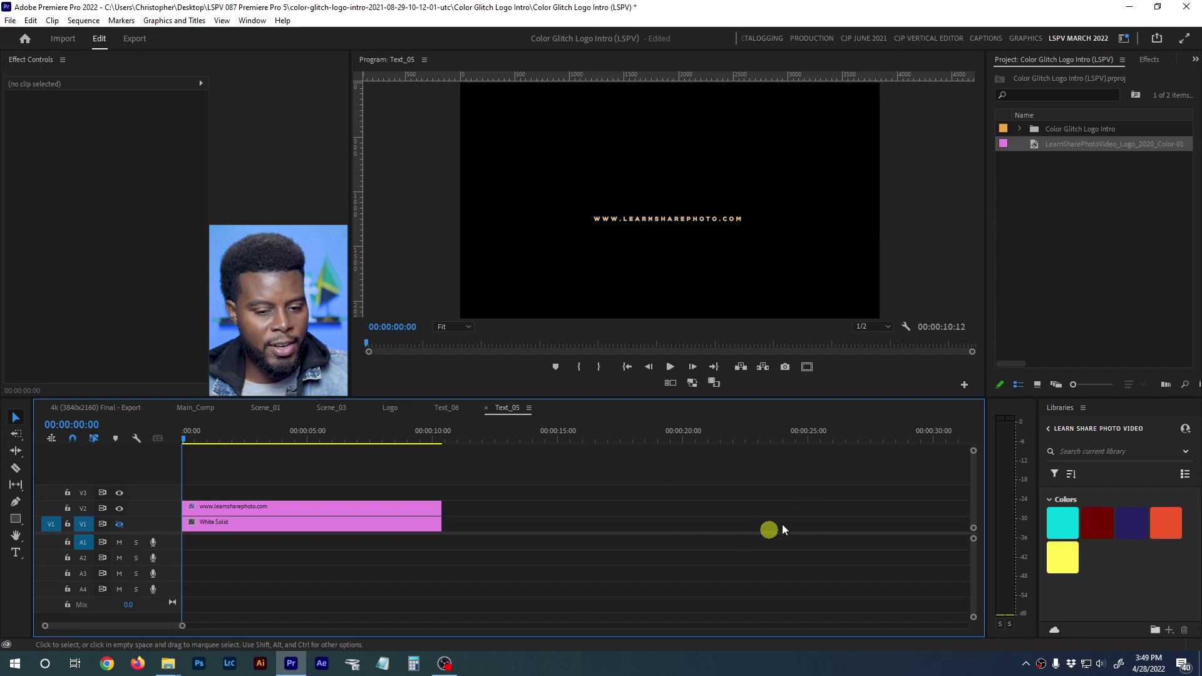
left_click(1166, 537)
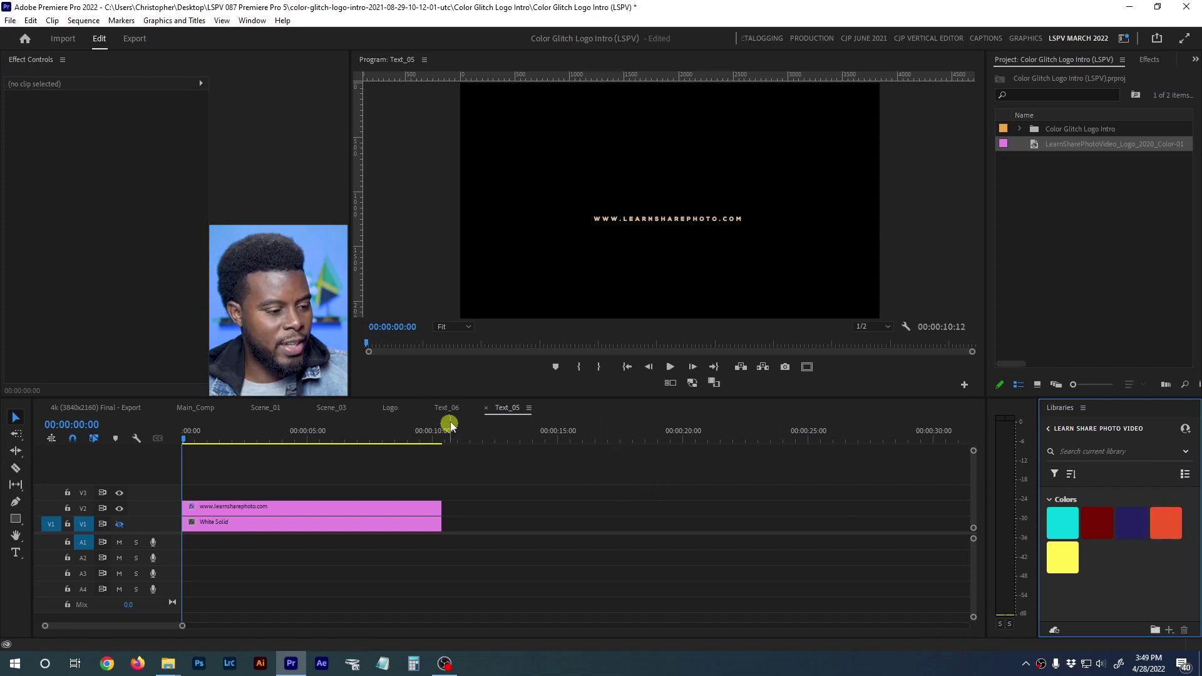
left_click(331, 408)
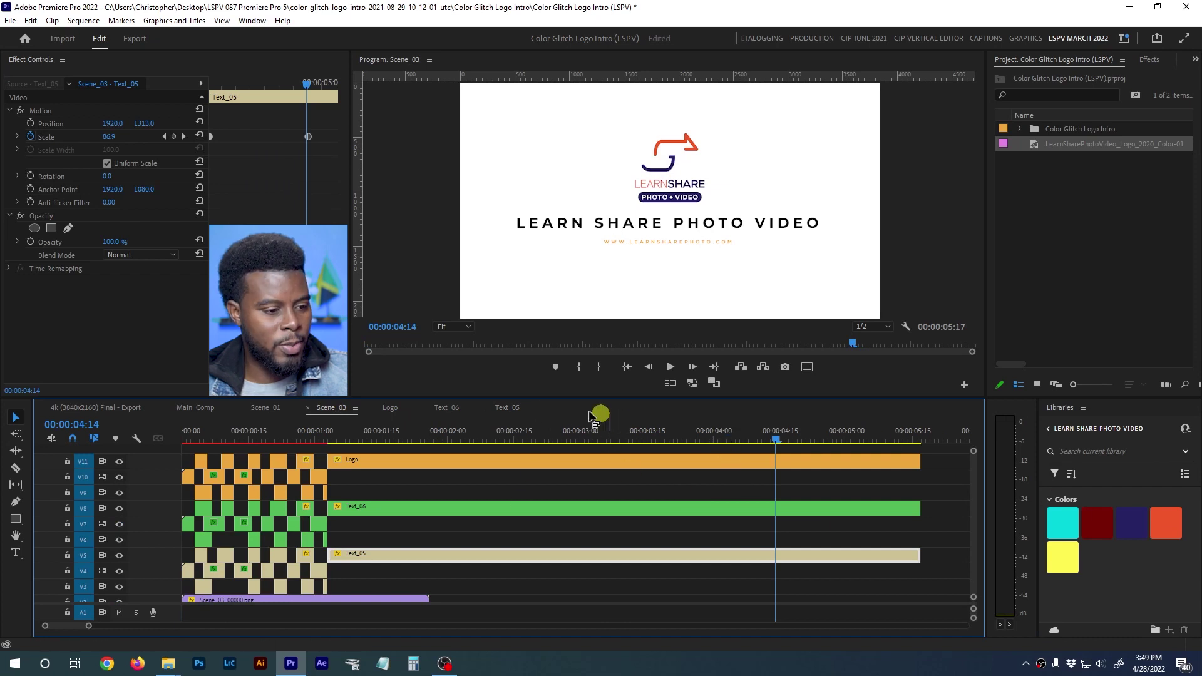
Set the fill color of the website text in Text_05 to the deeper orange FF6600
left_click(507, 408)
left_click(289, 506)
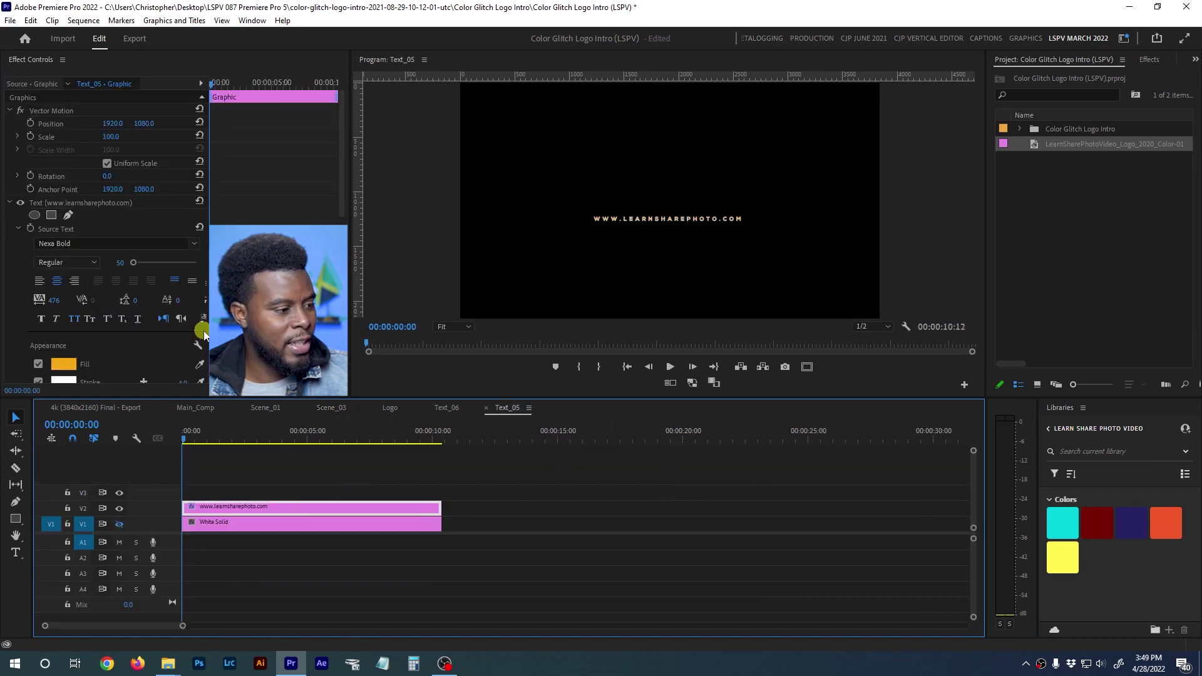
scroll(125, 332, "down", 2)
left_click(70, 327)
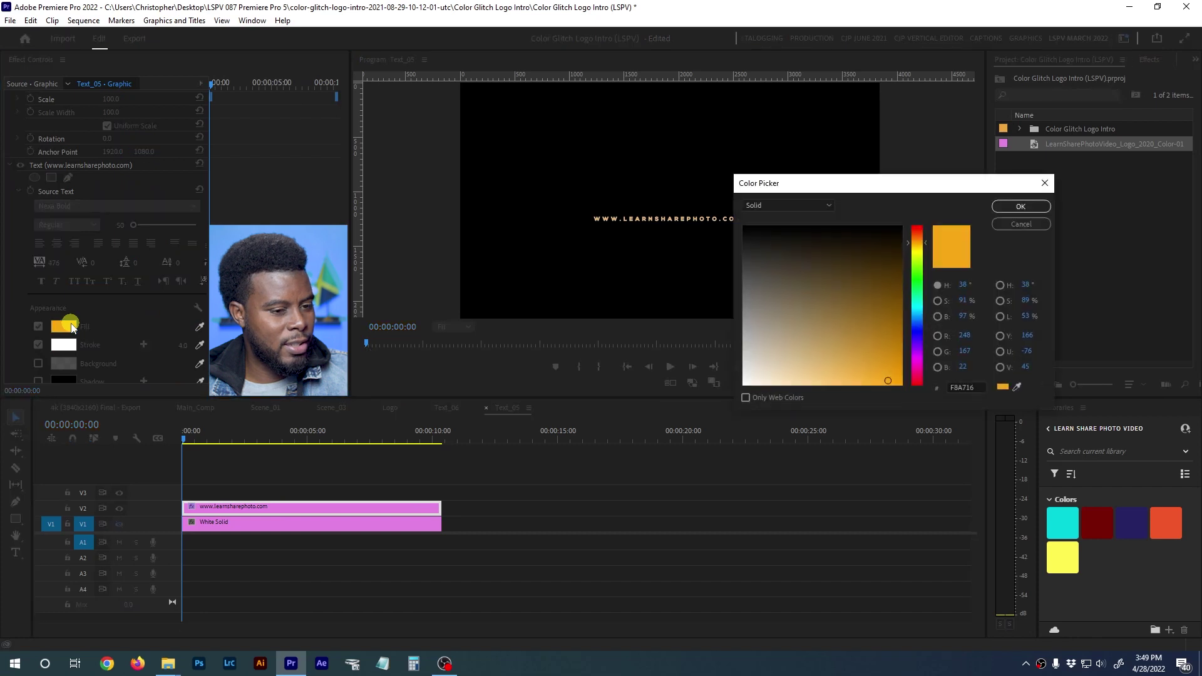
left_click(894, 357)
left_click_drag(894, 357, 885, 346)
left_click_drag(929, 246, 926, 244)
left_click_drag(889, 337, 917, 410)
left_click_drag(921, 241, 926, 241)
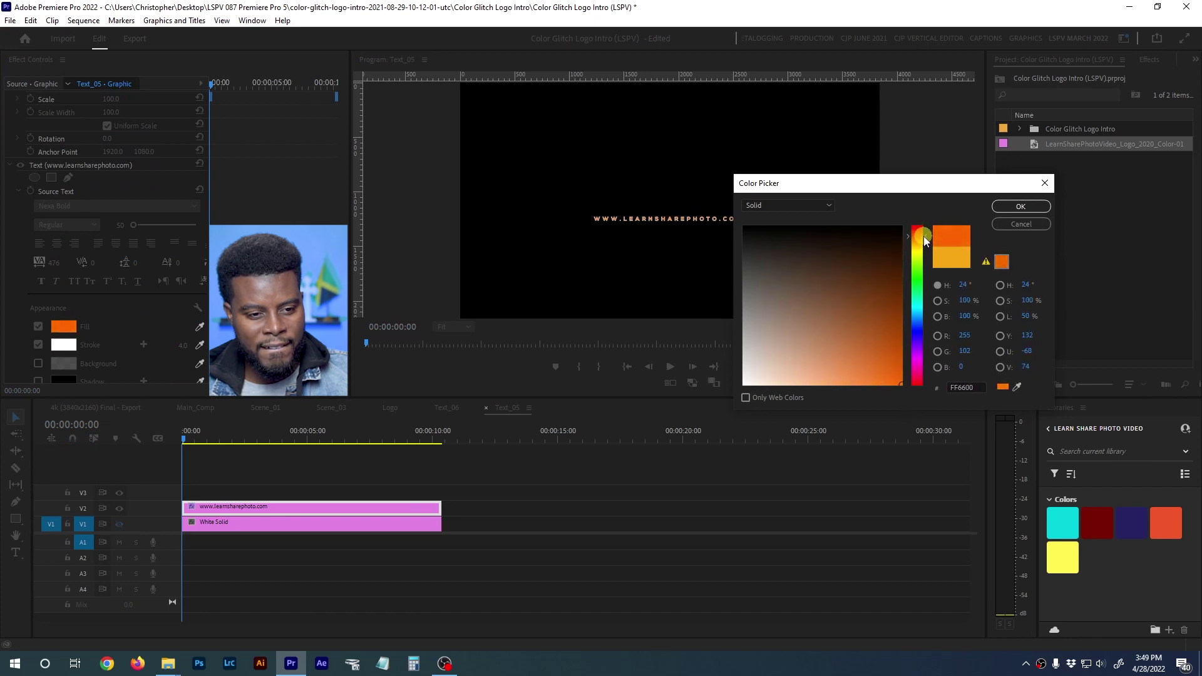
left_click(1021, 206)
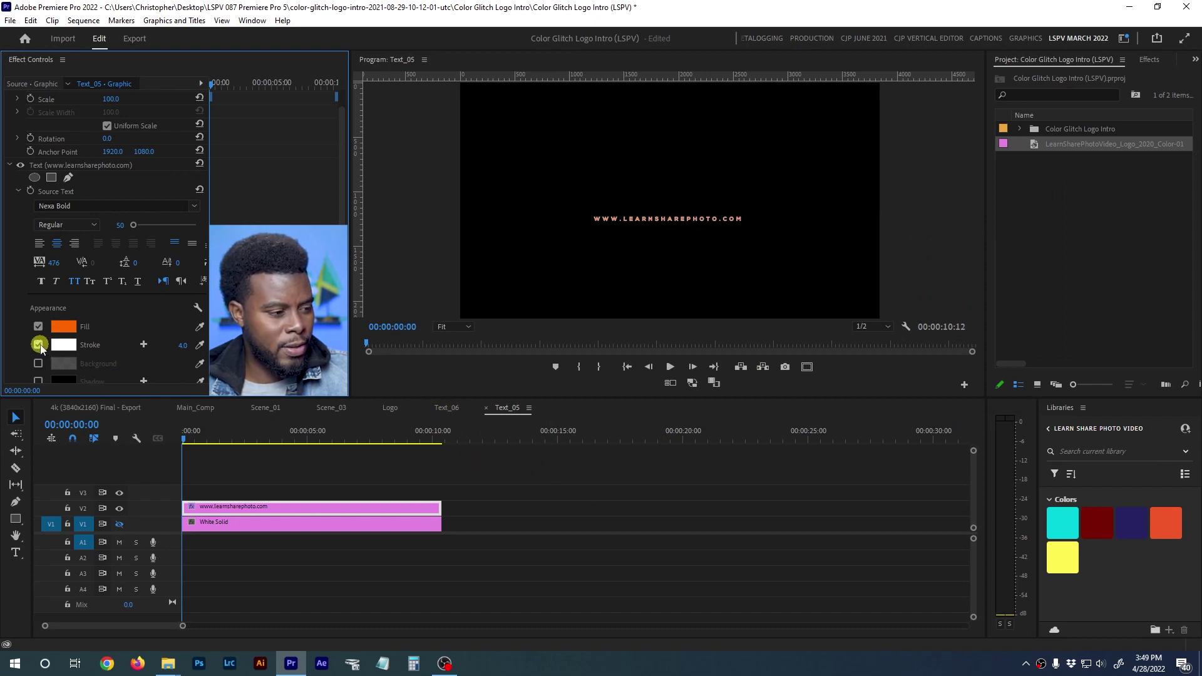
Review the recolored website text from the start of Scene_03 and in the Main_Comp sequence
left_click(338, 408)
left_click_drag(782, 436, 139, 440)
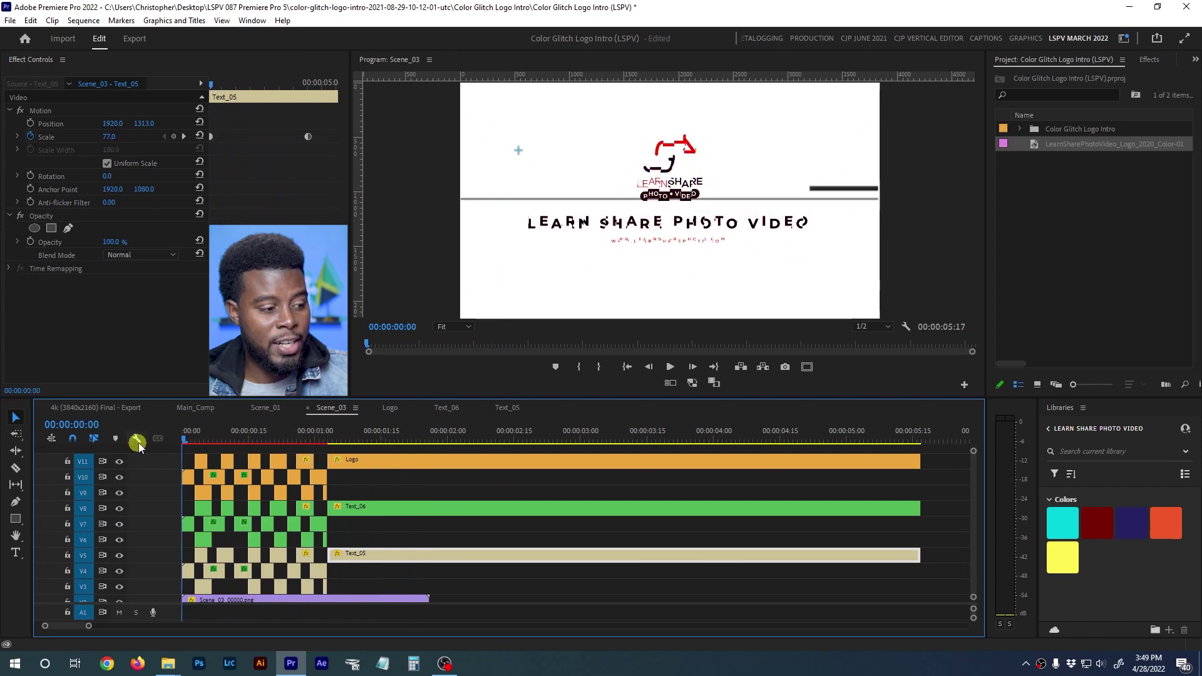
left_click(276, 409)
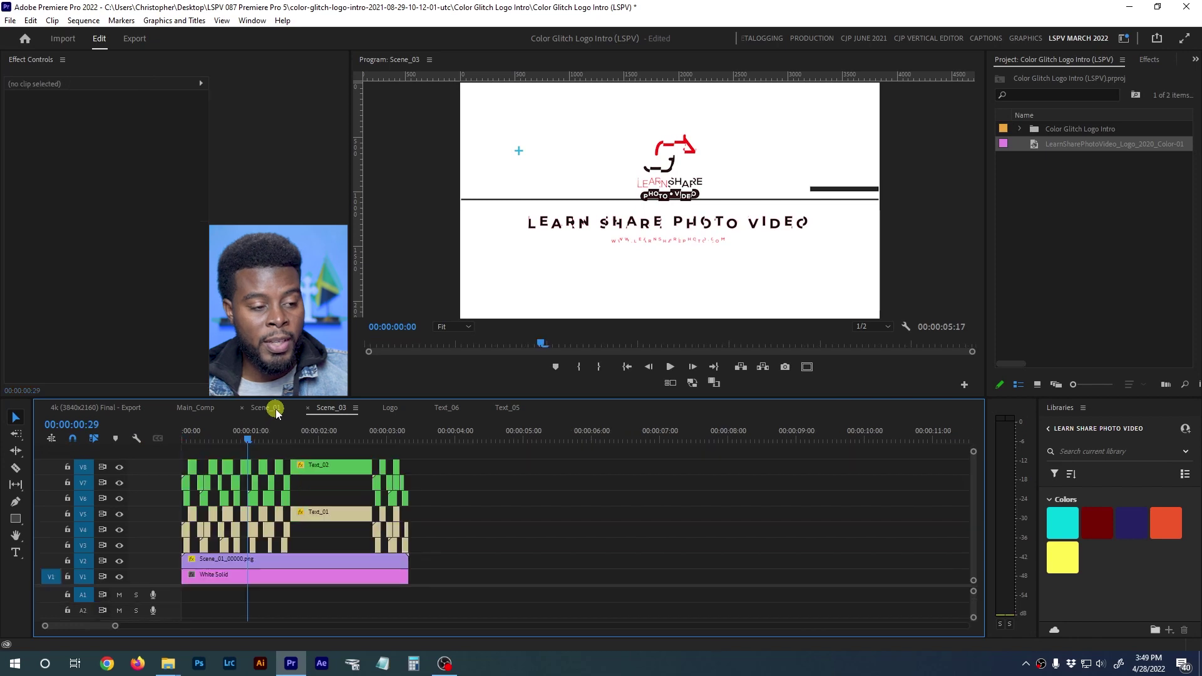
left_click(202, 408)
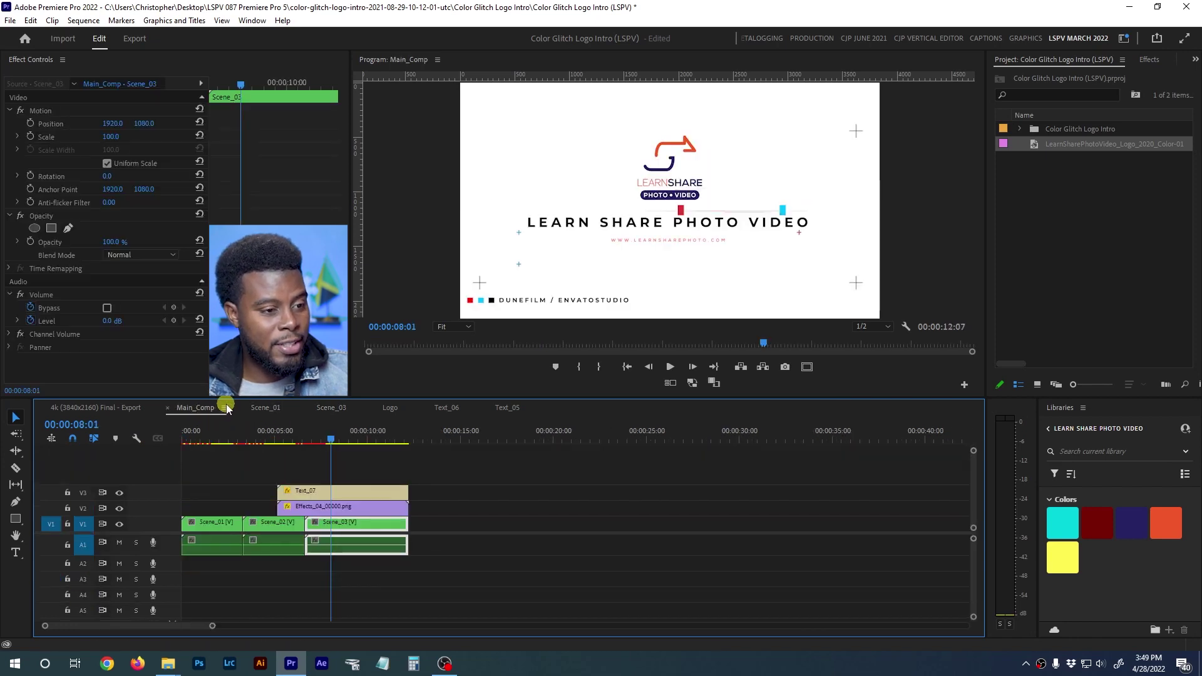
Open the nested Scene_02 sequence, place the Scene_01 tab beside it, and scrub through the opening text animations of both scenes
double_click(262, 528)
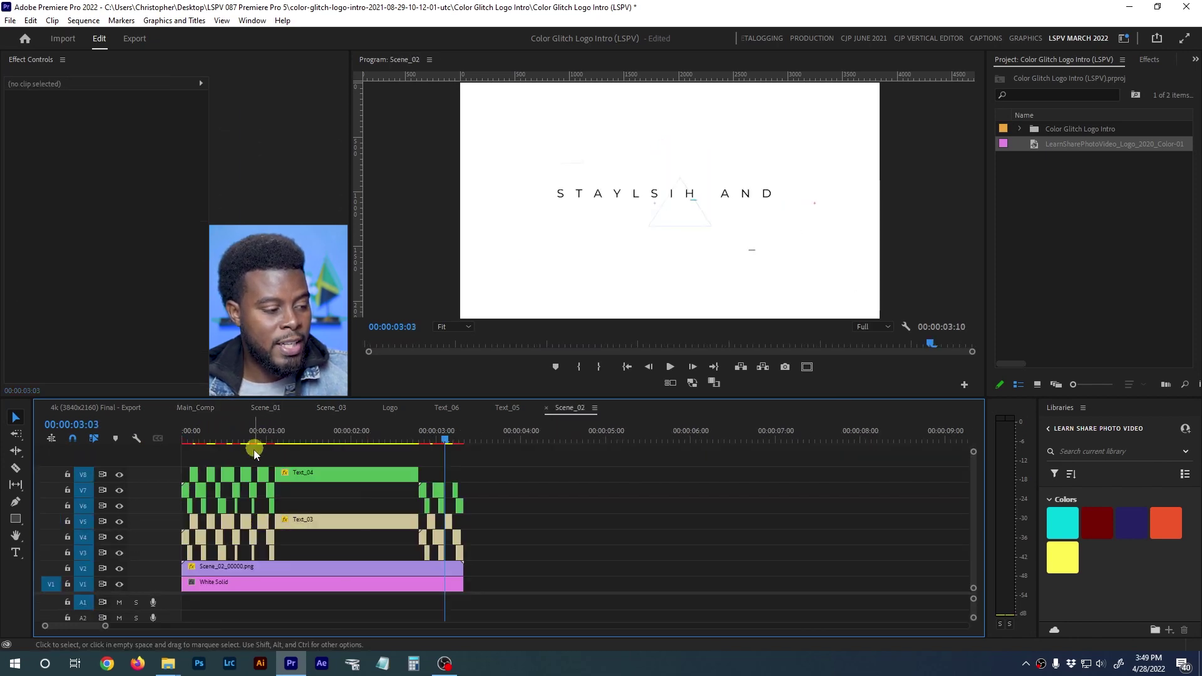
left_click_drag(273, 408, 501, 408)
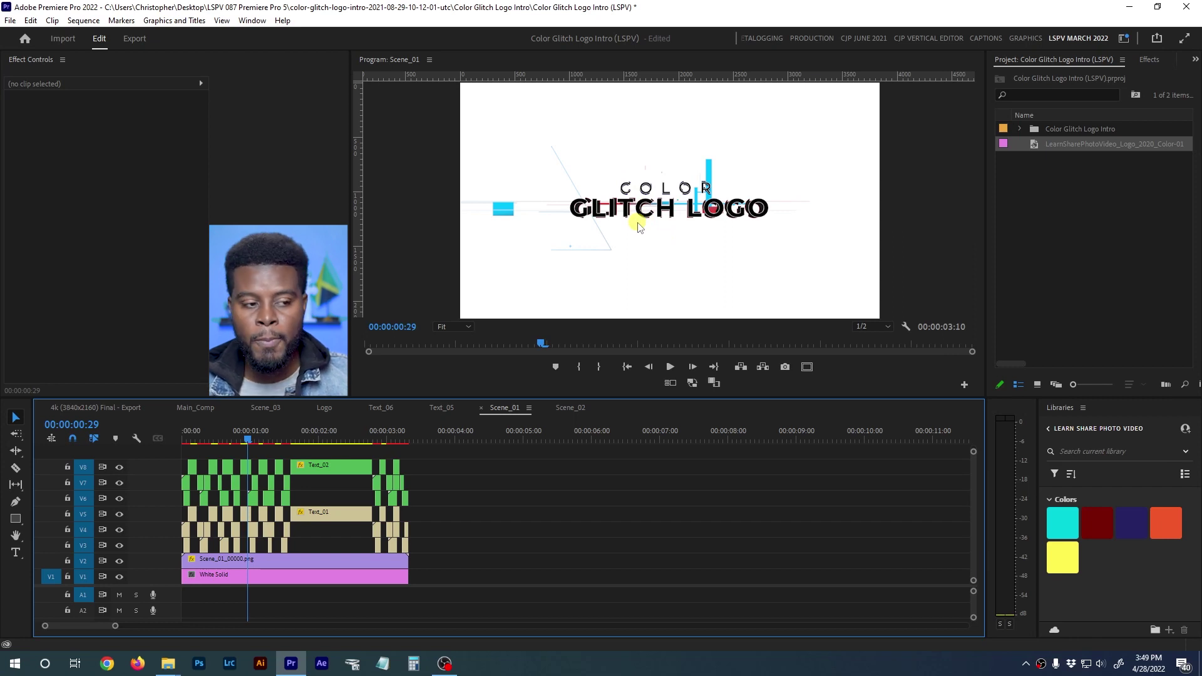
mouse_move(217, 448)
left_mouse_down()
mouse_move(180, 431)
mouse_move(209, 435)
left_mouse_up()
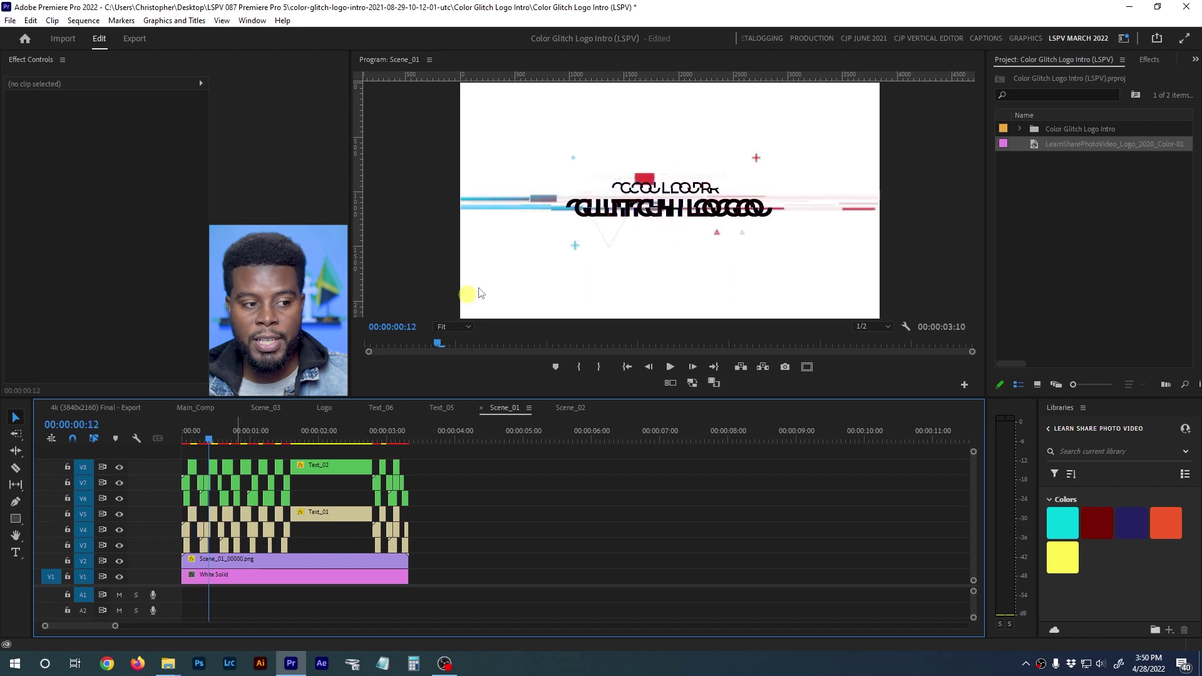
left_click(569, 407)
left_click(219, 443)
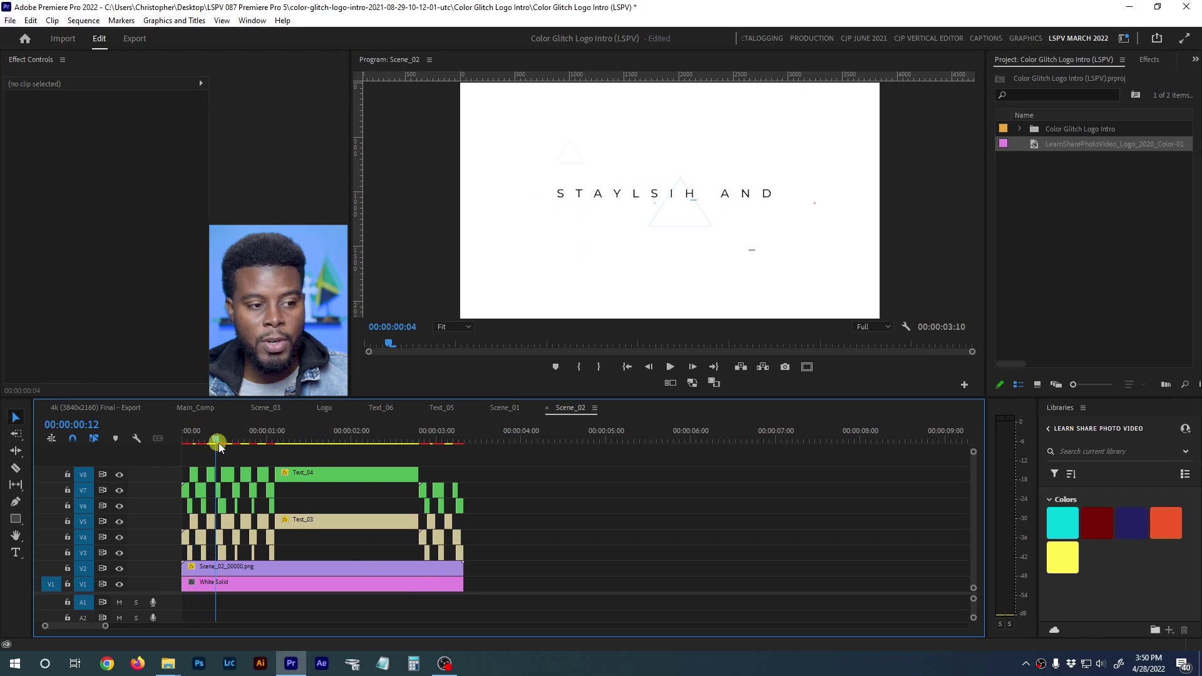
left_click_drag(219, 442, 273, 430)
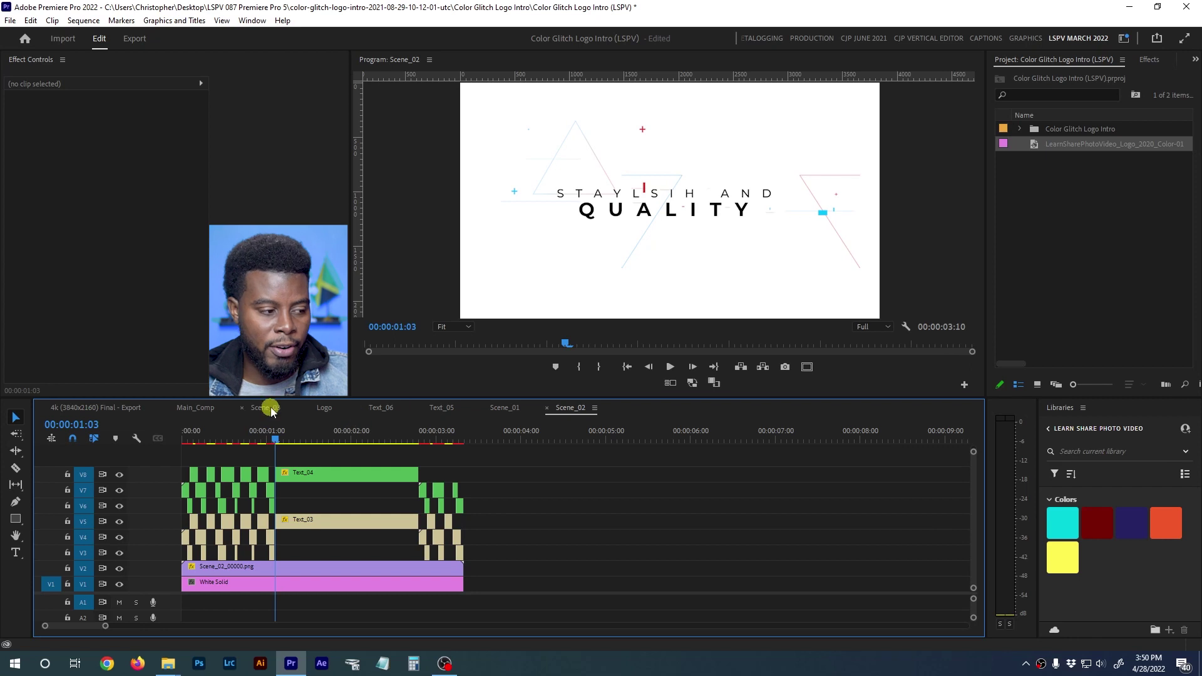
Scrub through the glitch animation over the first second of the Scene_03 sequence
left_click(265, 407)
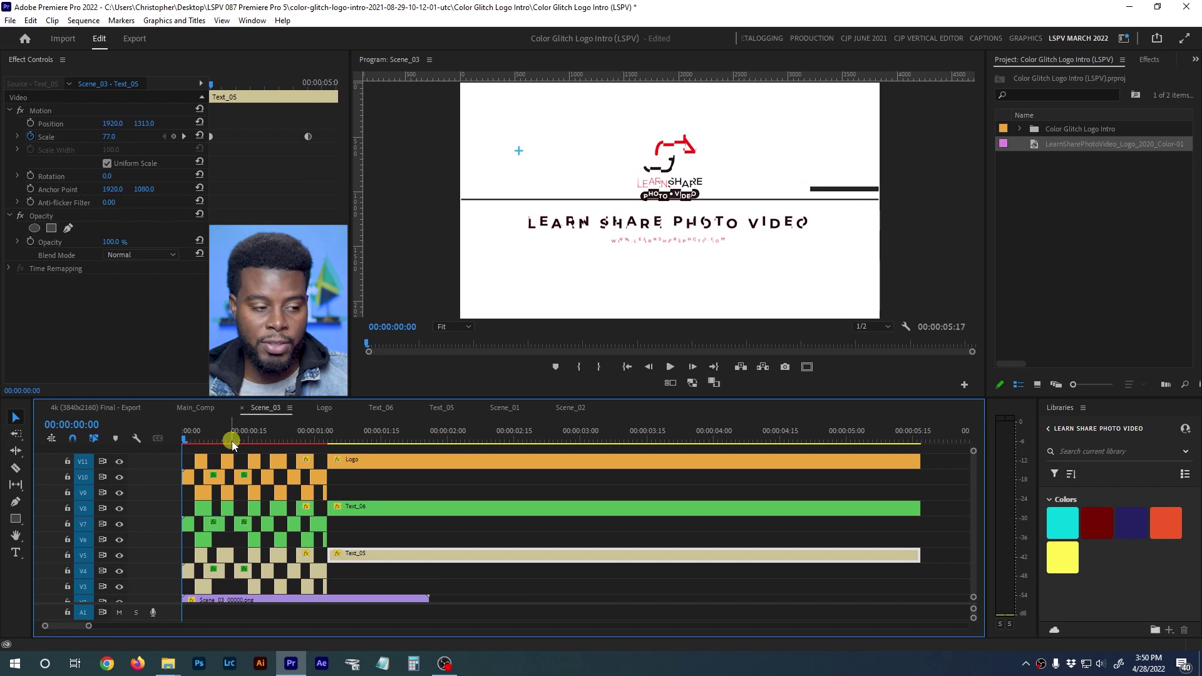
left_click(191, 440)
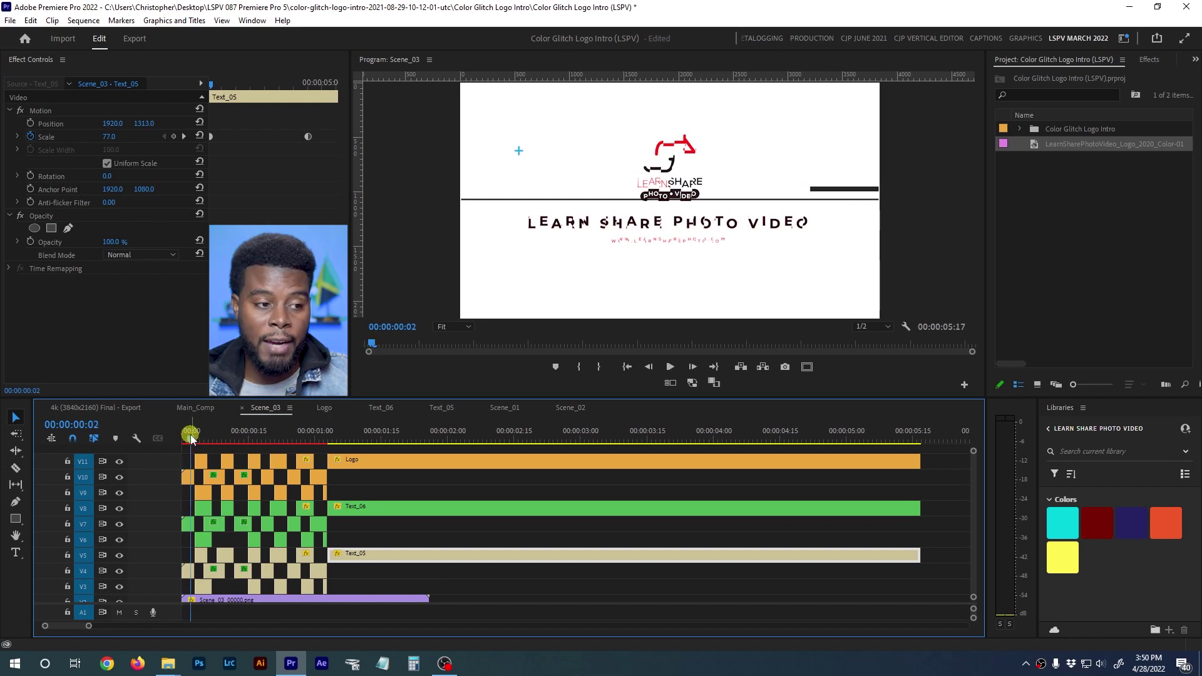
left_click_drag(191, 439, 319, 446)
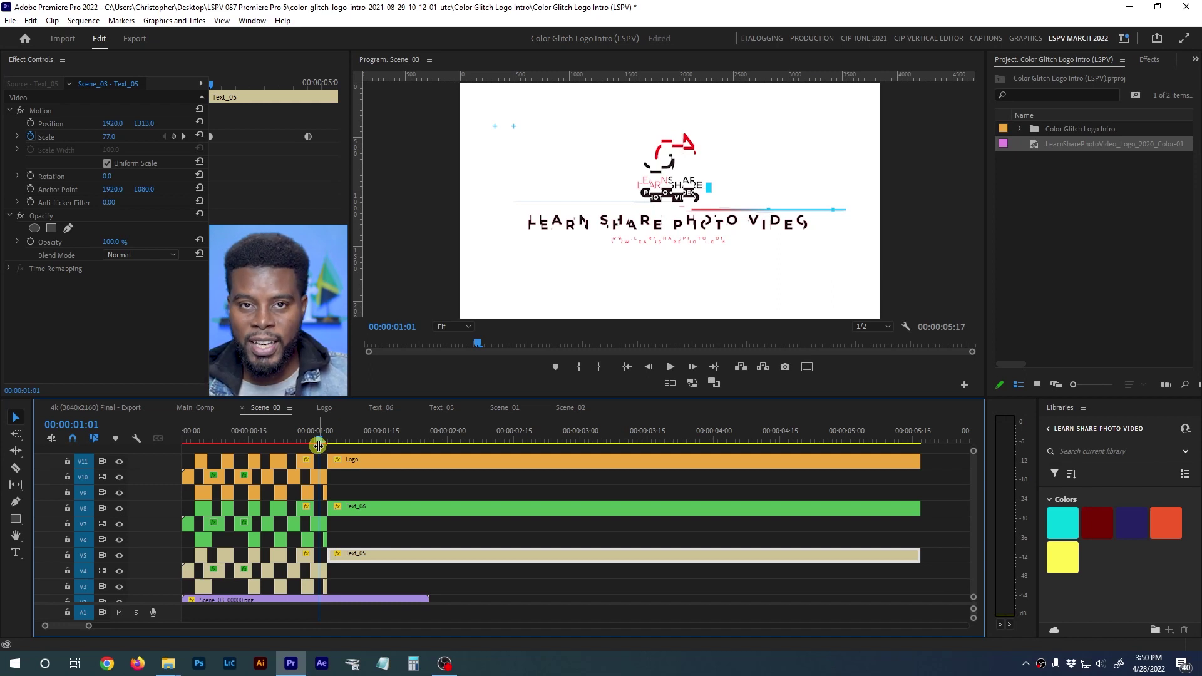
Save the project and render the preview of the Scene_03 sequence for smooth playback
key("ctrl+s")
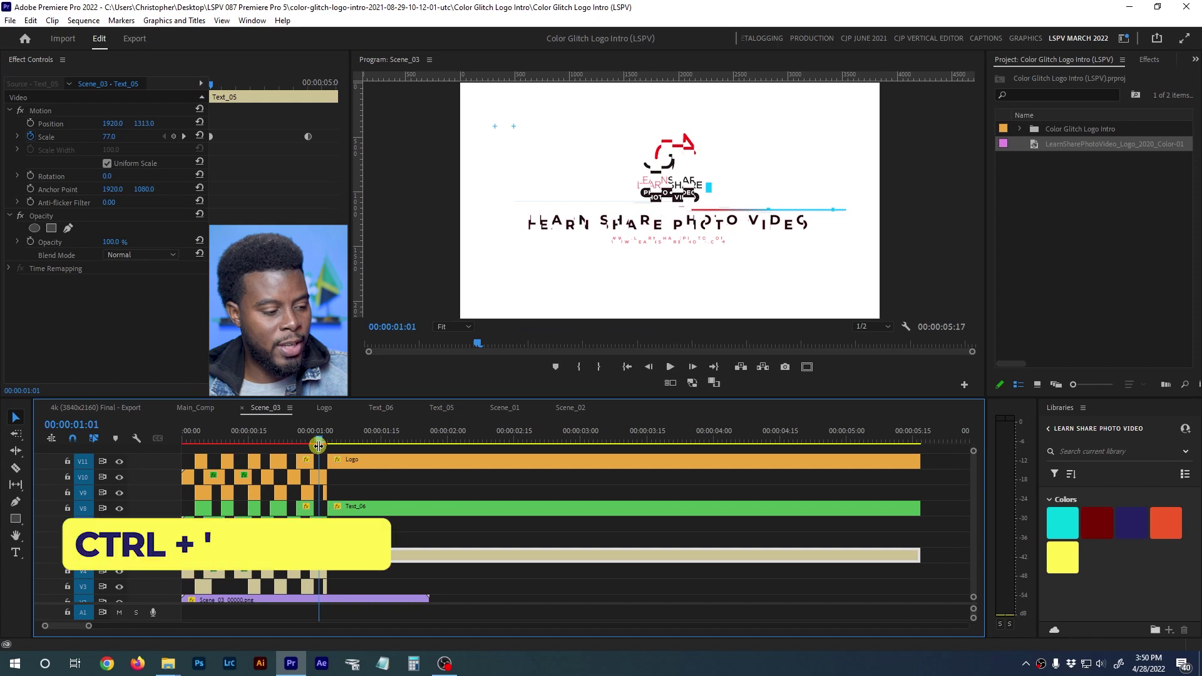
key("ctrl+s")
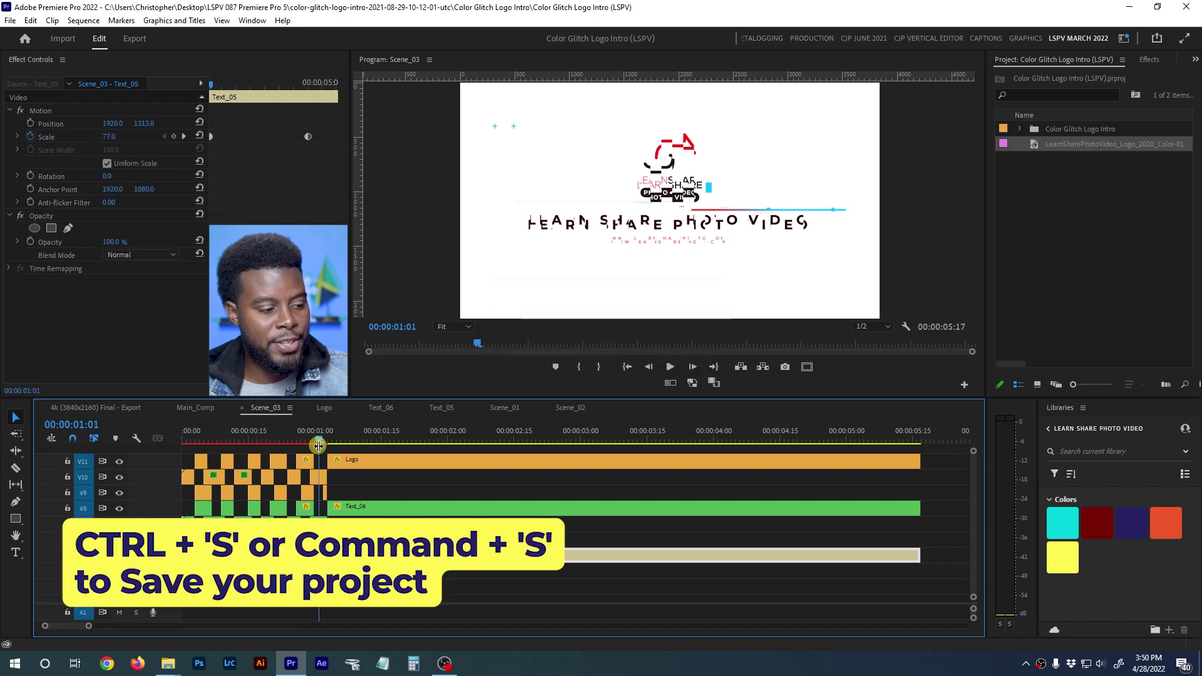
key("Return")
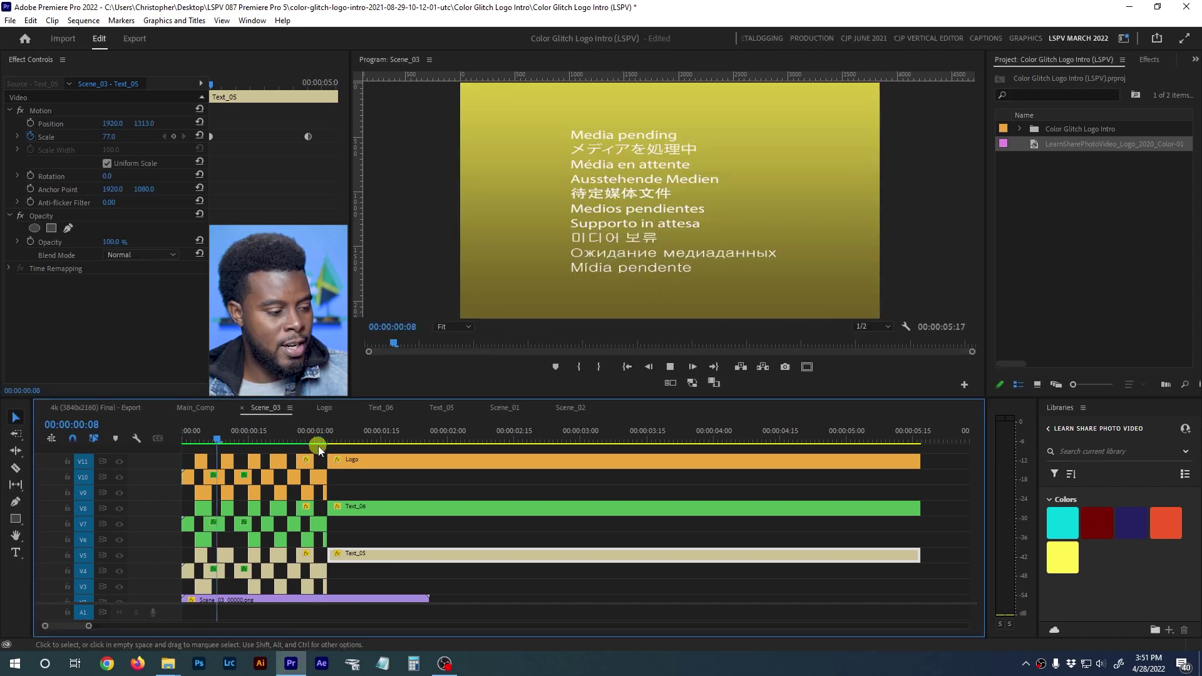
left_click(318, 445)
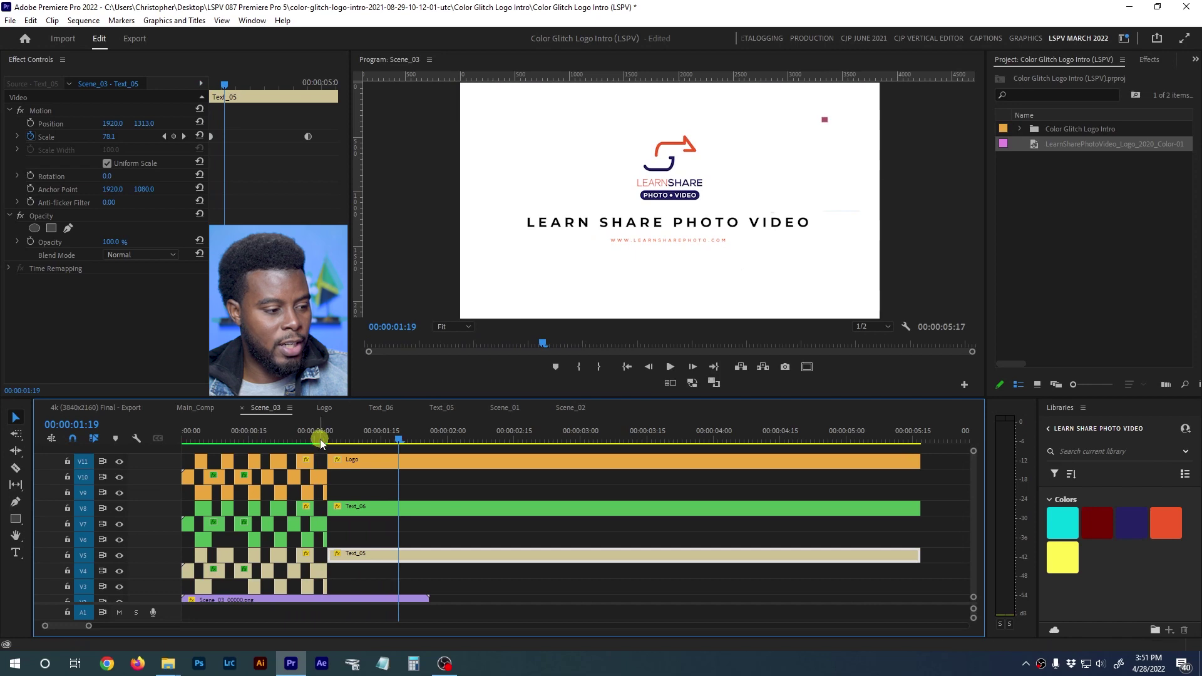
Save the project again and play the rendered Scene_03 sequence from its start
key("Home")
key("ctrl+s")
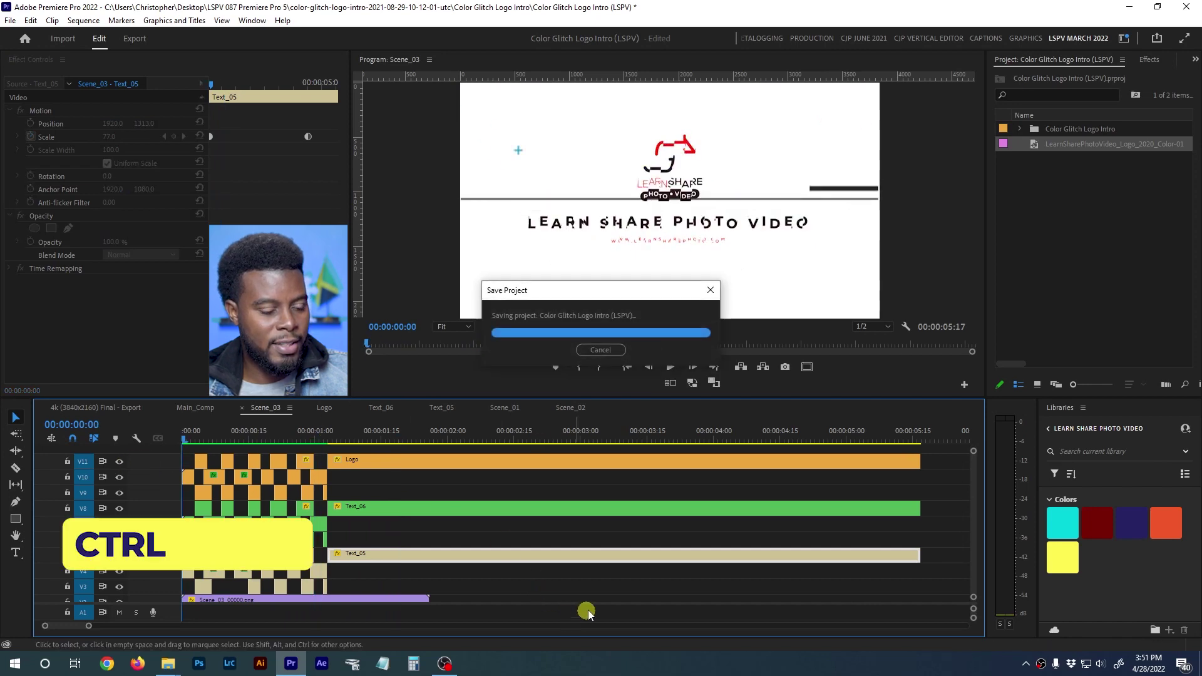
key("space")
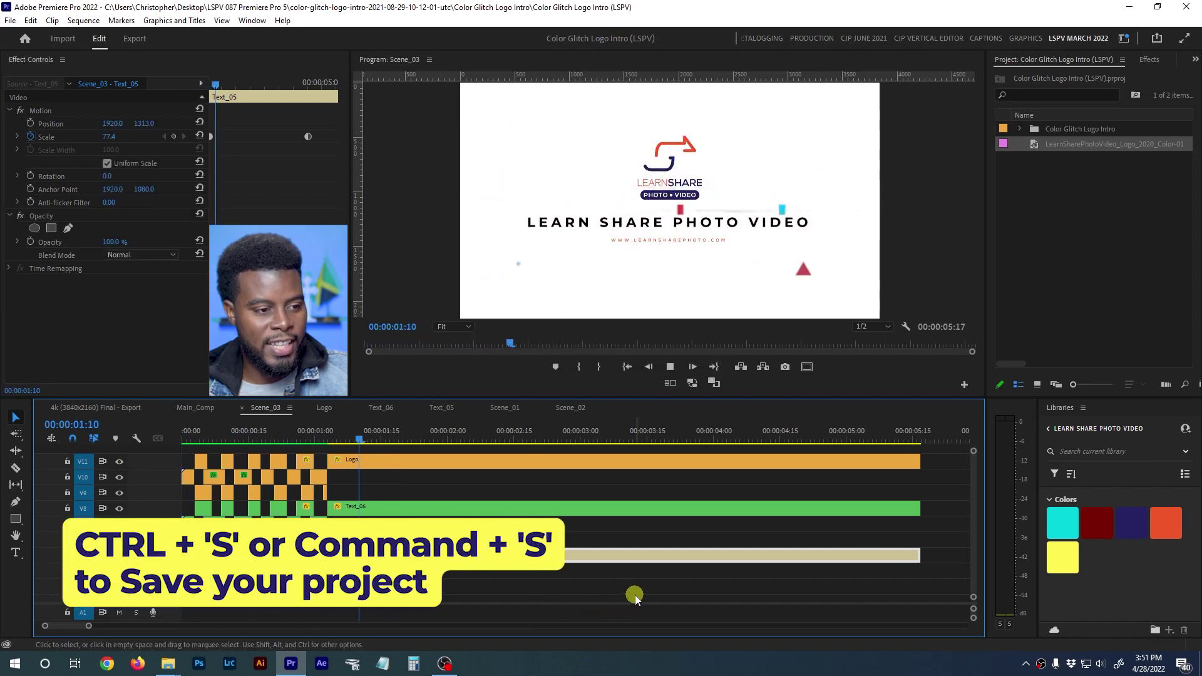
left_click(320, 434)
left_click_drag(321, 435, 167, 438)
key("space")
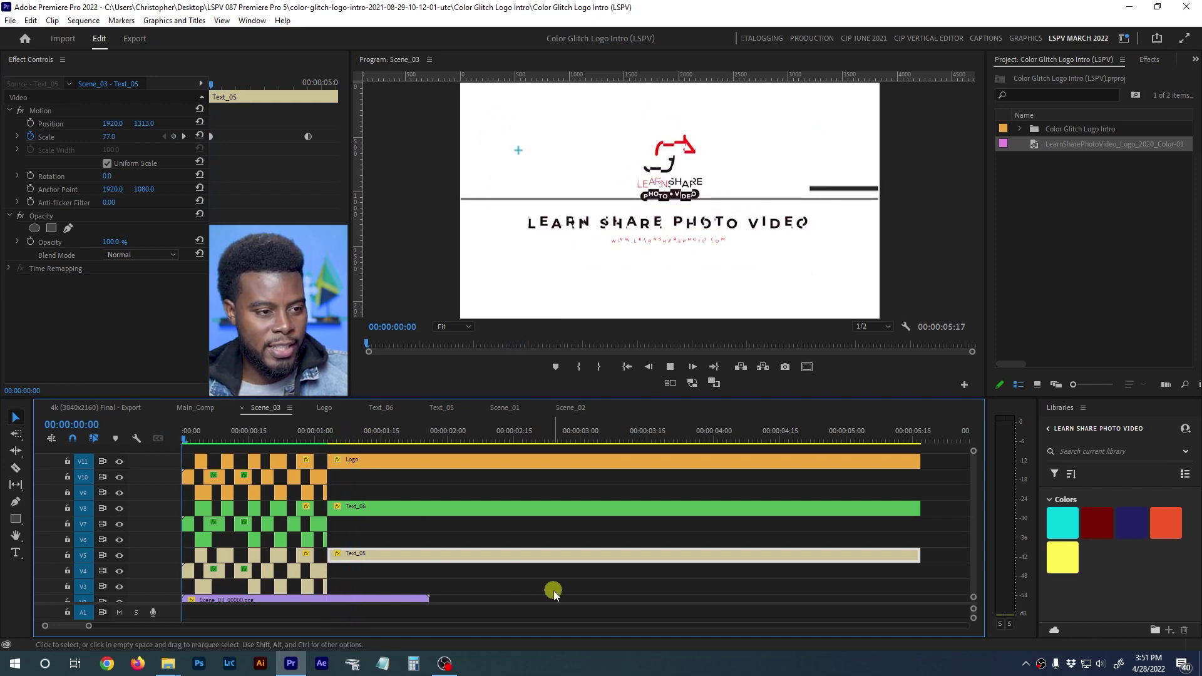